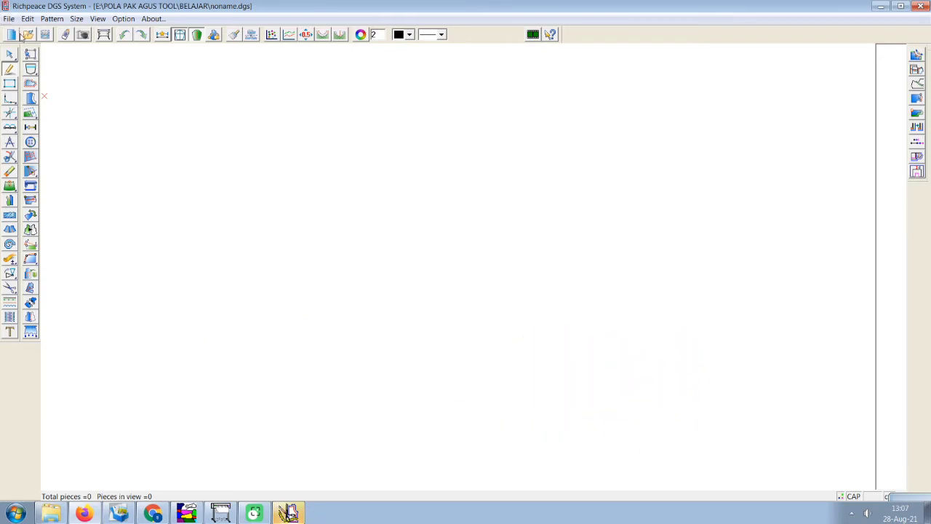
Open the BELAJAR TOOL.dgs pattern file with File > Open to show its 16 pieces
{"action": "left_click", "coordinate": [10, 19]}
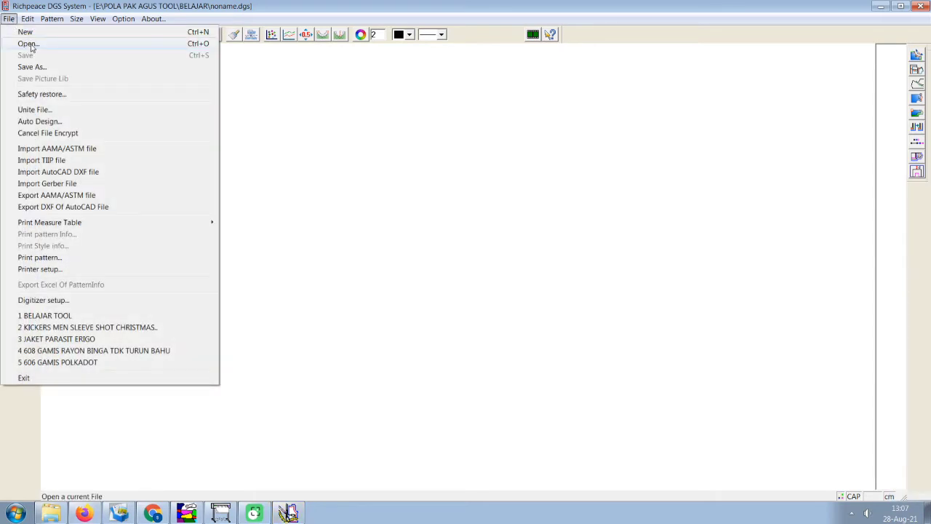
{"action": "left_click", "coordinate": [27, 45]}
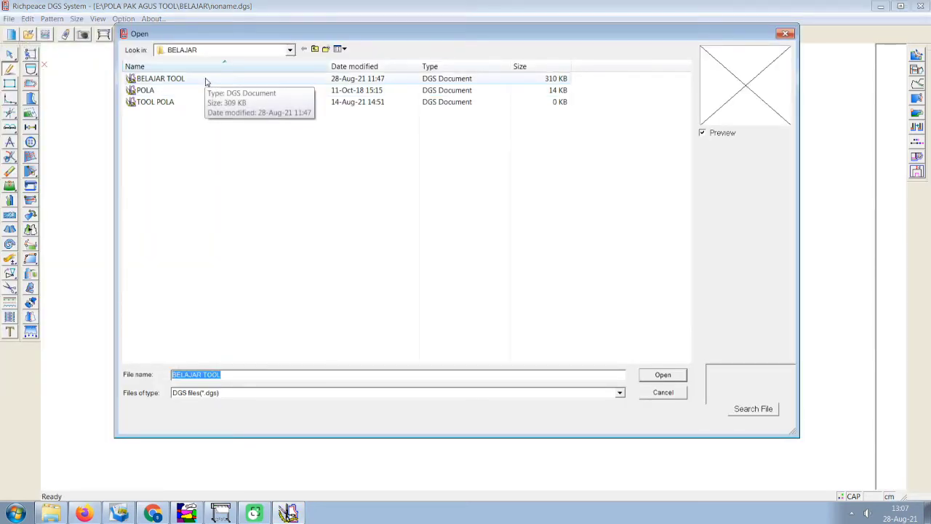
{"action": "double_click", "coordinate": [206, 78]}
{"action": "scroll", "coordinate": [452, 268], "scroll_direction": "down", "scroll_amount": 2}
{"action": "scroll", "coordinate": [451, 254], "scroll_direction": "up", "scroll_amount": 2}
{"action": "scroll", "coordinate": [444, 255], "scroll_direction": "up", "scroll_amount": 1}
{"action": "scroll", "coordinate": [430, 248], "scroll_direction": "up", "scroll_amount": 1}
{"action": "scroll", "coordinate": [430, 249], "scroll_direction": "up", "scroll_amount": 1}
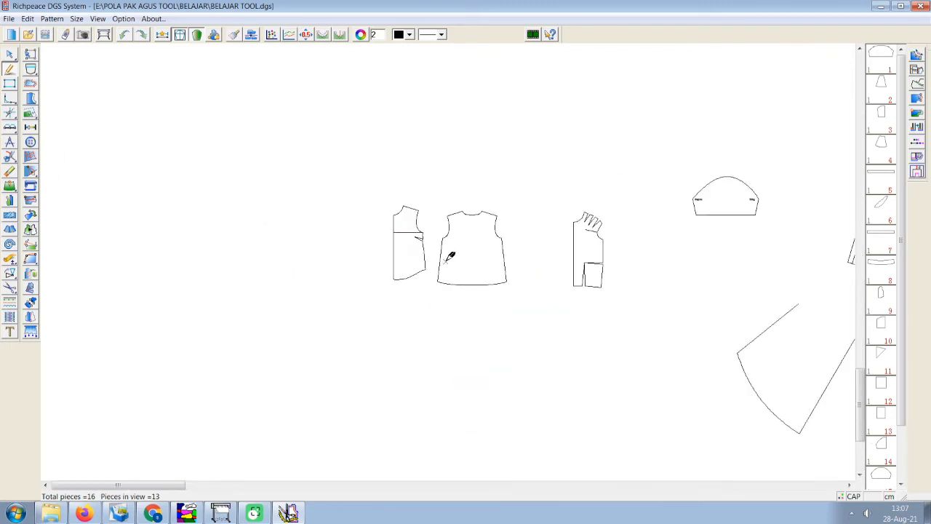
{"action": "scroll", "coordinate": [449, 255], "scroll_direction": "up", "scroll_amount": 2}
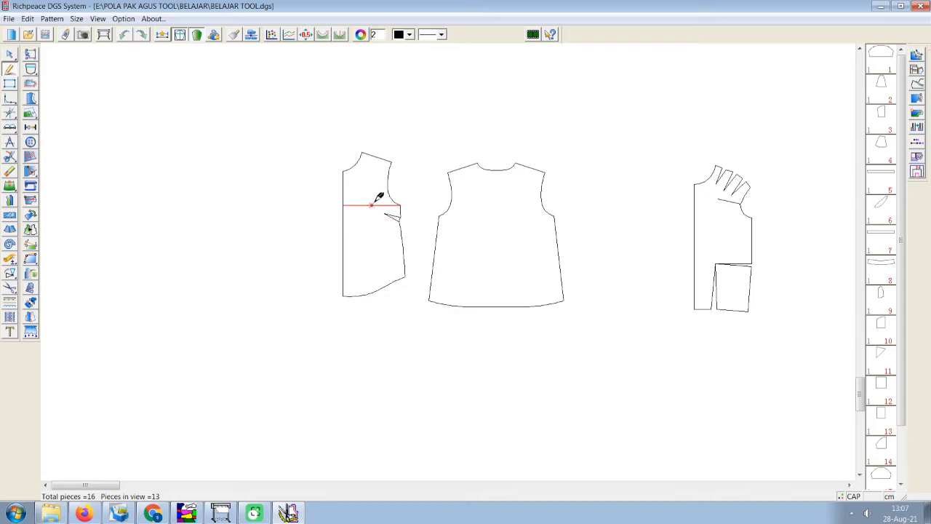
{"action": "scroll", "coordinate": [381, 198], "scroll_direction": "down", "scroll_amount": 1}
{"action": "scroll", "coordinate": [476, 260], "scroll_direction": "up", "scroll_amount": 2}
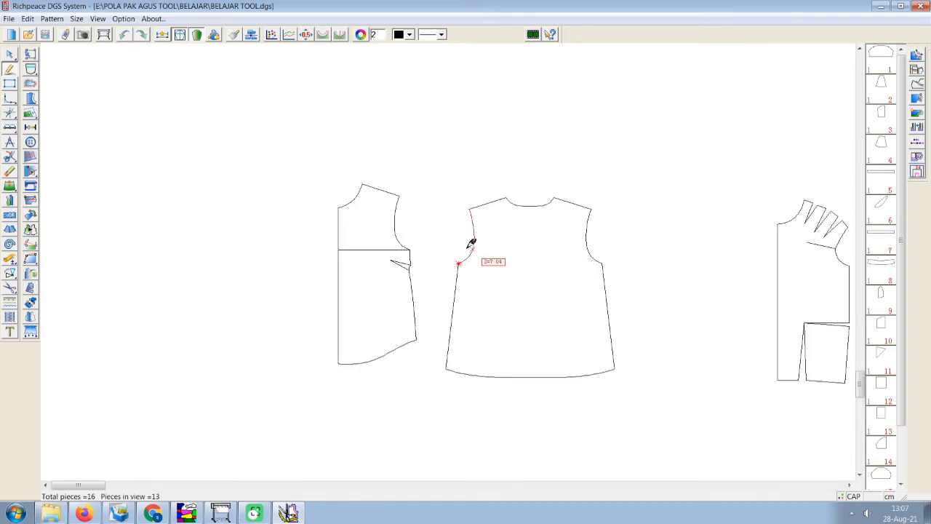
{"action": "scroll", "coordinate": [450, 249], "scroll_direction": "up", "scroll_amount": 2}
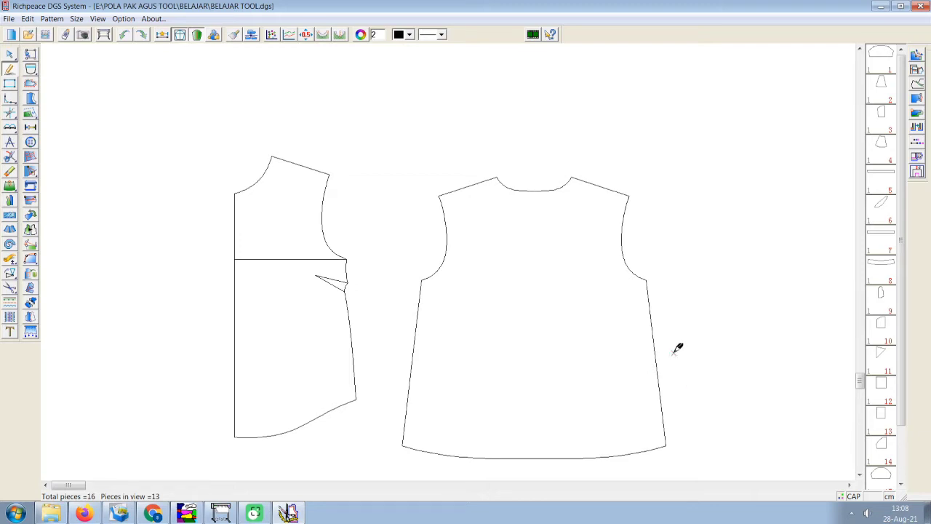
Start a pen measurement at the shoulder corner and zoom out to the full layout
{"action": "left_click", "coordinate": [629, 193]}
{"action": "scroll", "coordinate": [634, 276], "scroll_direction": "down", "scroll_amount": 3}
{"action": "scroll", "coordinate": [486, 280], "scroll_direction": "down", "scroll_amount": 3}
{"action": "scroll", "coordinate": [516, 274], "scroll_direction": "down", "scroll_amount": 2}
{"action": "scroll", "coordinate": [484, 243], "scroll_direction": "up", "scroll_amount": 3}
{"action": "scroll", "coordinate": [463, 259], "scroll_direction": "up", "scroll_amount": 2}
{"action": "scroll", "coordinate": [520, 248], "scroll_direction": "up", "scroll_amount": 2}
{"action": "scroll", "coordinate": [451, 257], "scroll_direction": "up", "scroll_amount": 2}
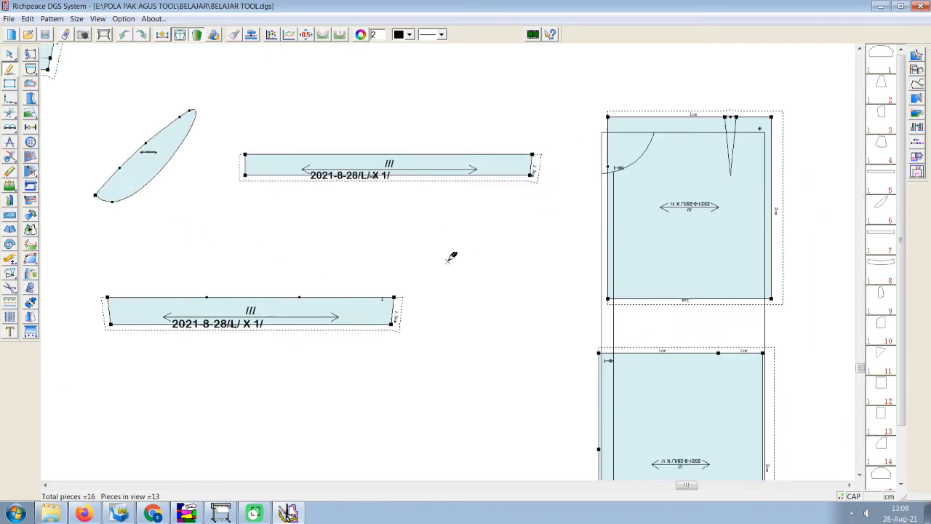
{"action": "scroll", "coordinate": [453, 254], "scroll_direction": "up", "scroll_amount": 1}
{"action": "scroll", "coordinate": [410, 241], "scroll_direction": "up", "scroll_amount": 1}
{"action": "scroll", "coordinate": [433, 249], "scroll_direction": "down", "scroll_amount": 4}
{"action": "scroll", "coordinate": [433, 249], "scroll_direction": "down", "scroll_amount": 2}
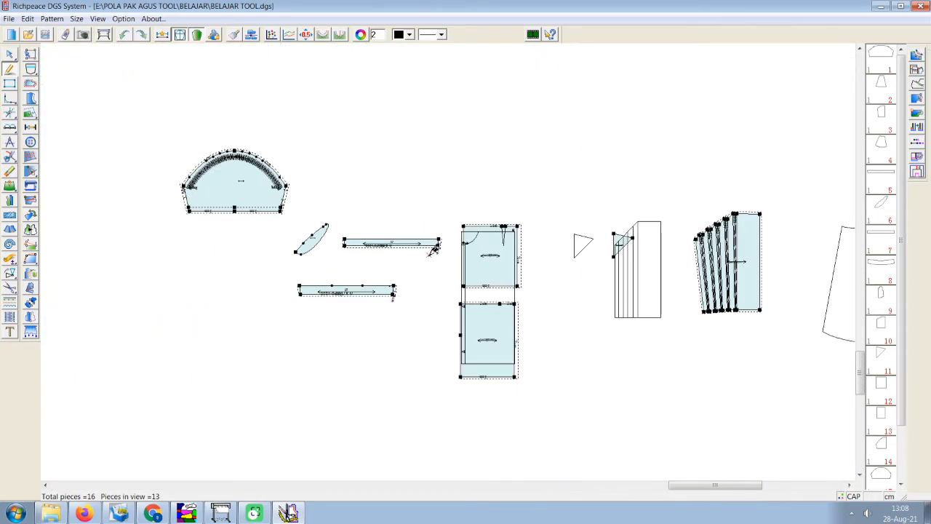
{"action": "scroll", "coordinate": [434, 247], "scroll_direction": "up", "scroll_amount": 3}
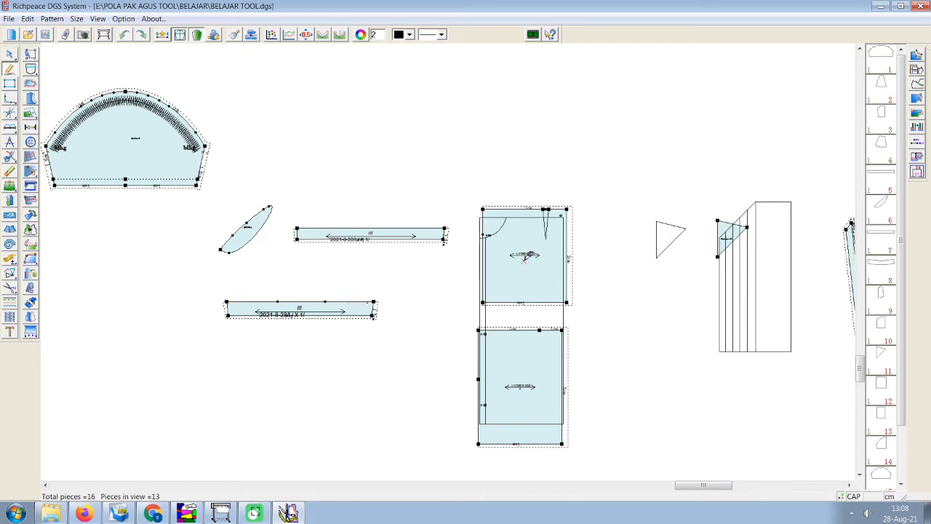
Bring up piece 12, the single-dart rectangle, on its own and zoom onto its top edge
{"action": "double_click", "coordinate": [524, 256]}
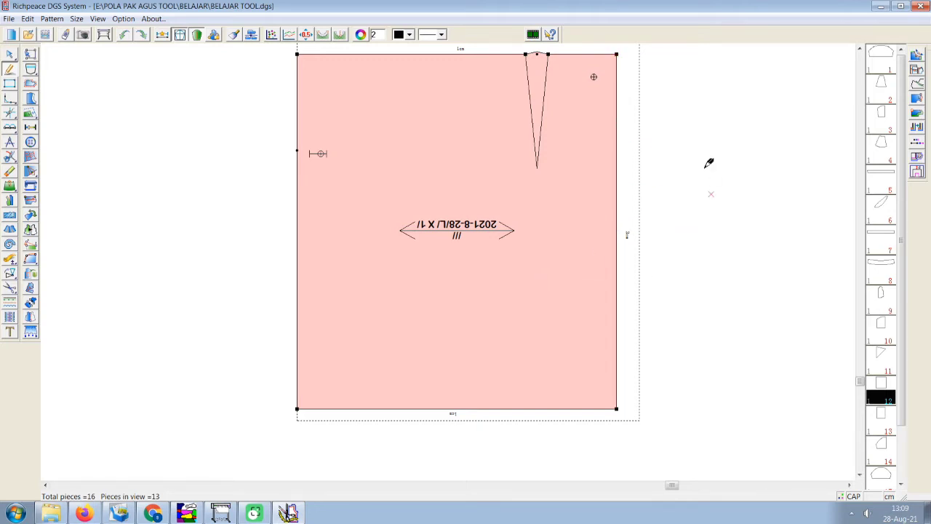
{"action": "scroll", "coordinate": [425, 233], "scroll_direction": "down", "scroll_amount": 1}
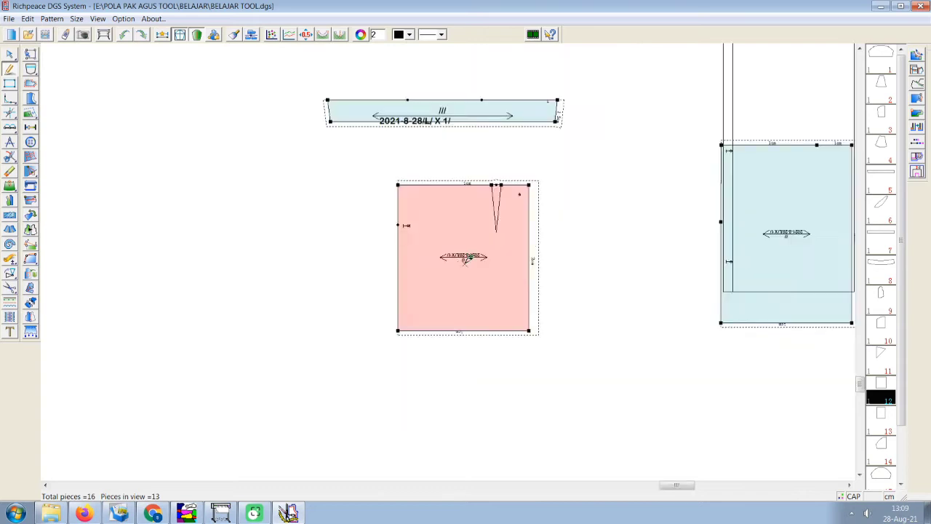
{"action": "scroll", "coordinate": [481, 251], "scroll_direction": "down", "scroll_amount": 1}
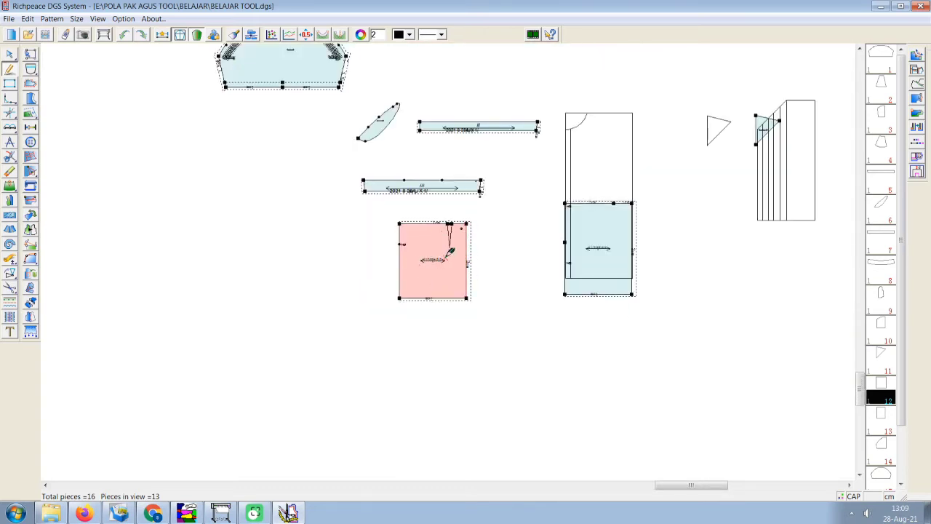
{"action": "scroll", "coordinate": [448, 252], "scroll_direction": "up", "scroll_amount": 1}
{"action": "scroll", "coordinate": [448, 253], "scroll_direction": "up", "scroll_amount": 1}
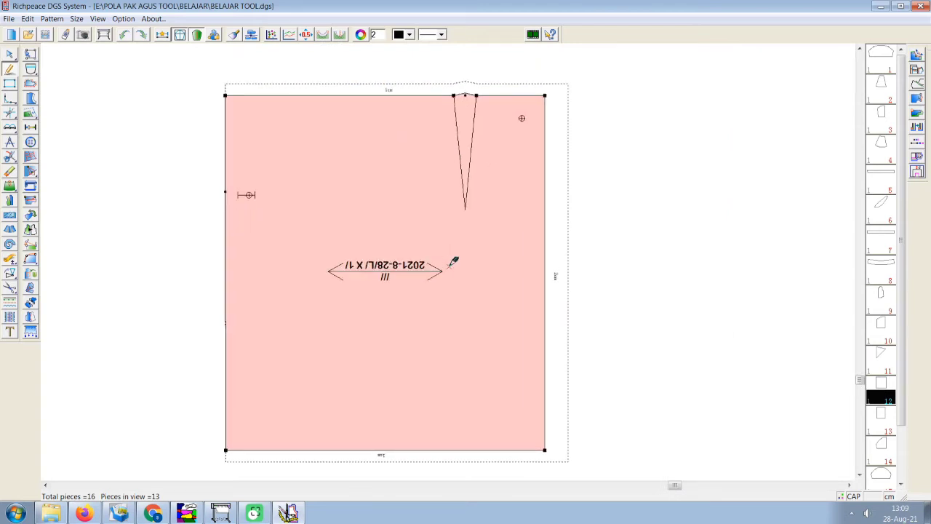
{"action": "scroll", "coordinate": [357, 175], "scroll_direction": "up", "scroll_amount": 1}
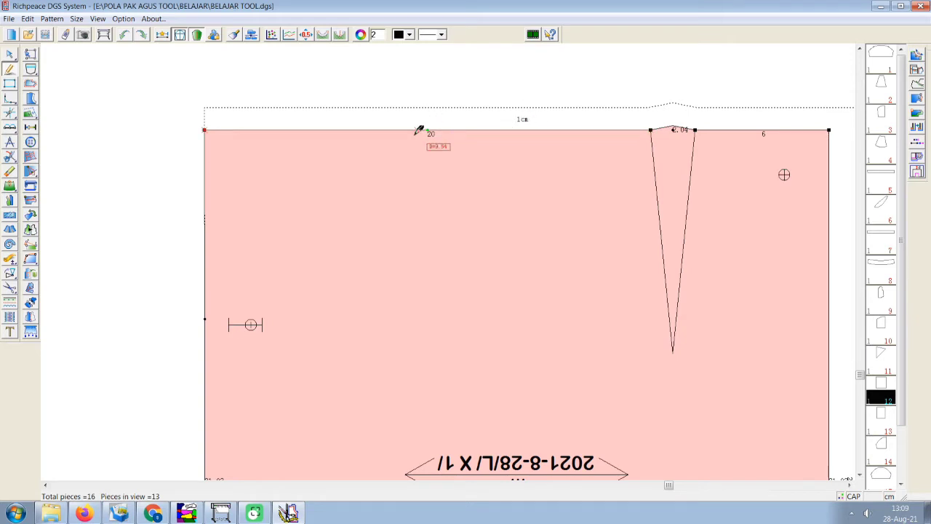
End the top-edge pen measurement at the dart's left point
{"action": "left_click", "coordinate": [654, 128]}
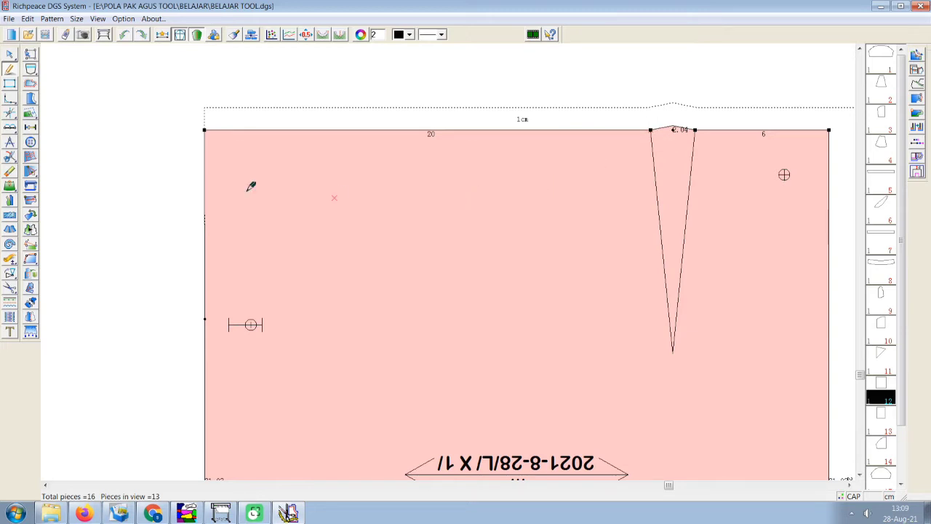
{"action": "scroll", "coordinate": [450, 260], "scroll_direction": "down", "scroll_amount": 3}
{"action": "scroll", "coordinate": [457, 297], "scroll_direction": "up", "scroll_amount": 1}
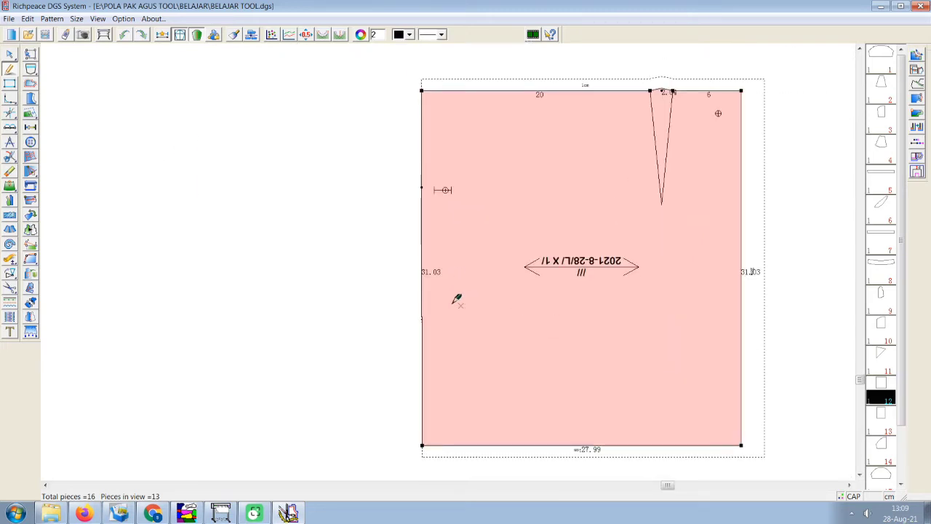
{"action": "scroll", "coordinate": [441, 245], "scroll_direction": "up", "scroll_amount": 3}
{"action": "scroll", "coordinate": [451, 258], "scroll_direction": "up", "scroll_amount": 1}
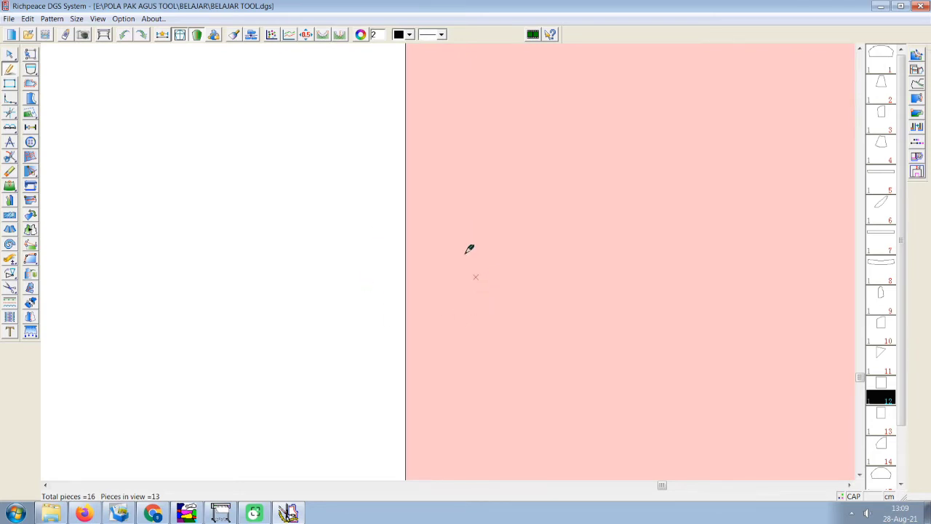
Switch back to the selection arrow and zoom to check piece 12's dart and seam outline
{"action": "left_click", "coordinate": [10, 53]}
{"action": "scroll", "coordinate": [509, 286], "scroll_direction": "down", "scroll_amount": 1}
{"action": "scroll", "coordinate": [494, 280], "scroll_direction": "down", "scroll_amount": 1}
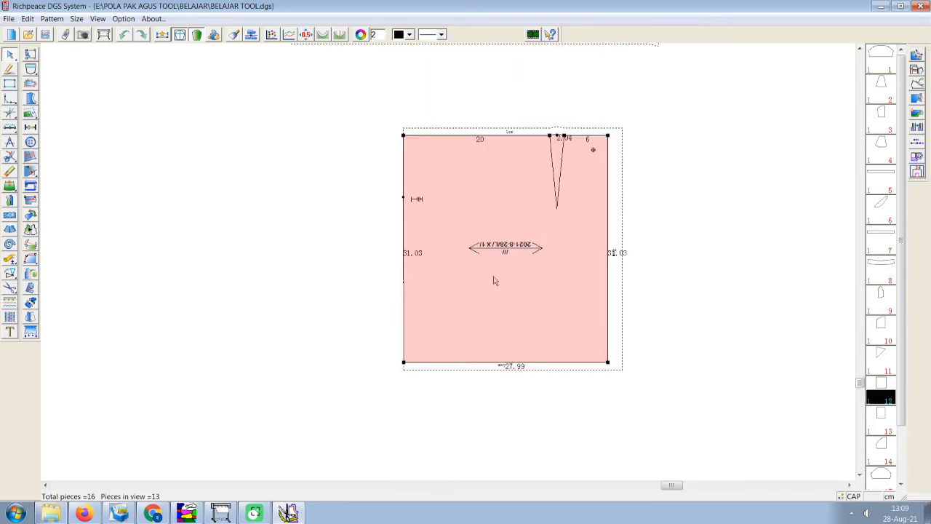
{"action": "scroll", "coordinate": [461, 260], "scroll_direction": "up", "scroll_amount": 1}
{"action": "scroll", "coordinate": [395, 239], "scroll_direction": "up", "scroll_amount": 1}
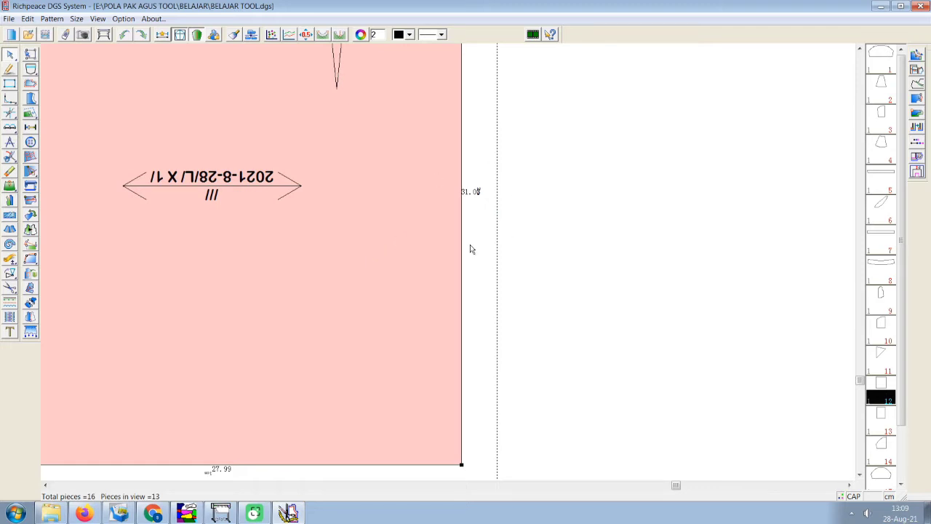
{"action": "scroll", "coordinate": [473, 193], "scroll_direction": "down", "scroll_amount": 2}
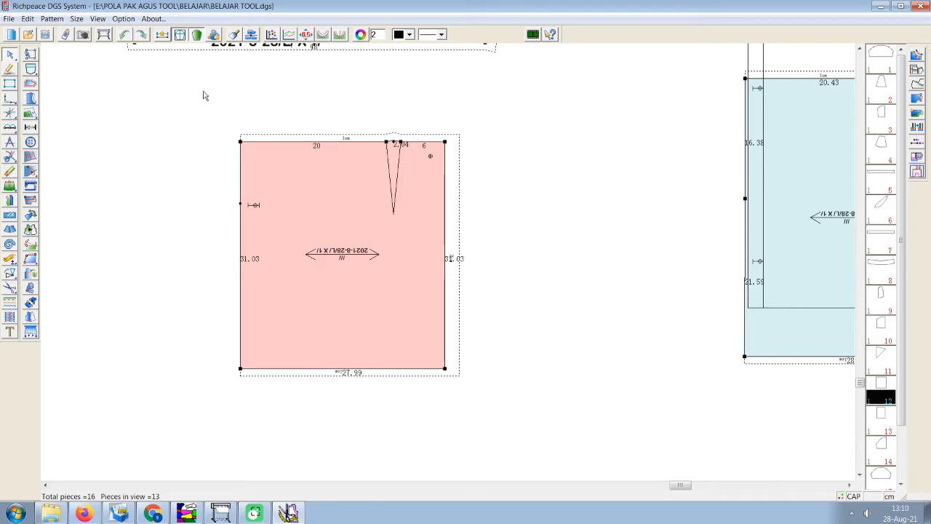
Turn on Display/Hide Design Line and zoom onto the arc-shaped waistband's three graded outlines
{"action": "left_click", "coordinate": [180, 35]}
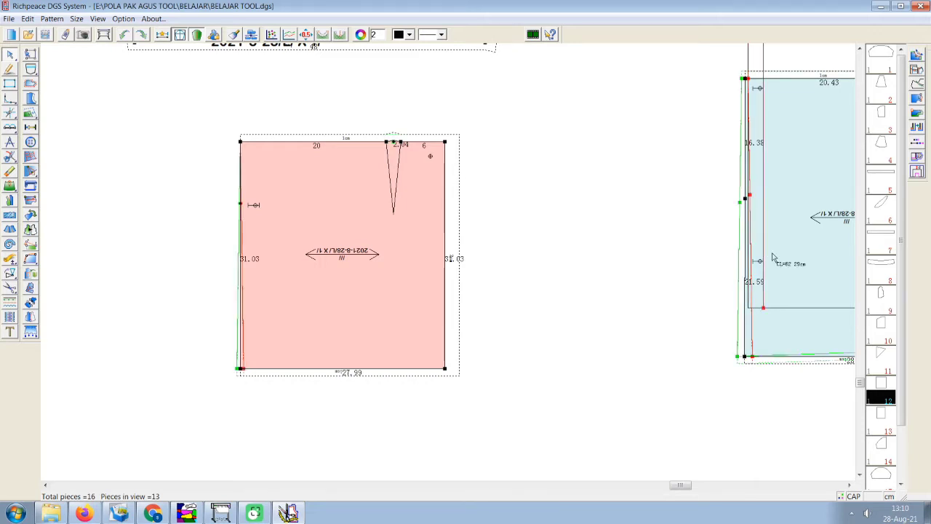
{"action": "scroll", "coordinate": [773, 257], "scroll_direction": "down", "scroll_amount": 3}
{"action": "scroll", "coordinate": [482, 262], "scroll_direction": "up", "scroll_amount": 3}
{"action": "scroll", "coordinate": [473, 247], "scroll_direction": "down", "scroll_amount": 3}
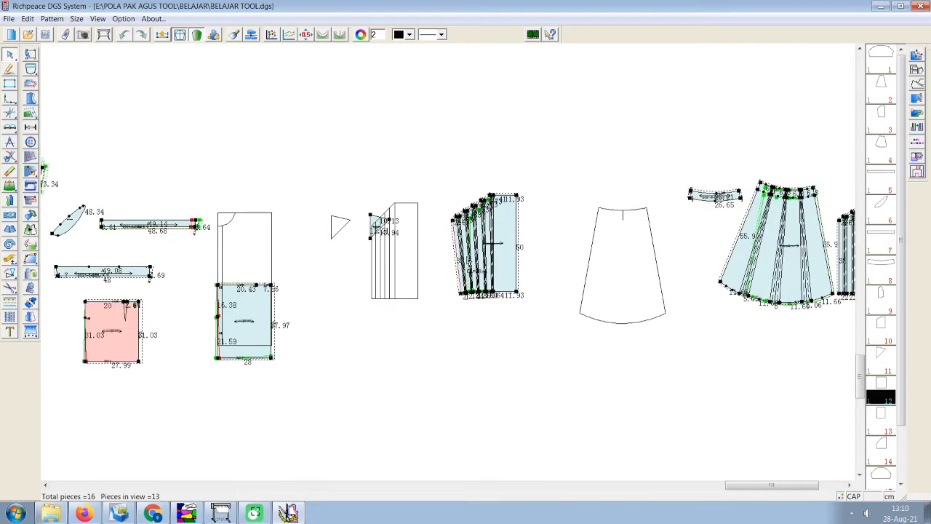
{"action": "scroll", "coordinate": [405, 260], "scroll_direction": "up", "scroll_amount": 2}
{"action": "scroll", "coordinate": [405, 260], "scroll_direction": "up", "scroll_amount": 2}
{"action": "scroll", "coordinate": [434, 269], "scroll_direction": "down", "scroll_amount": 2}
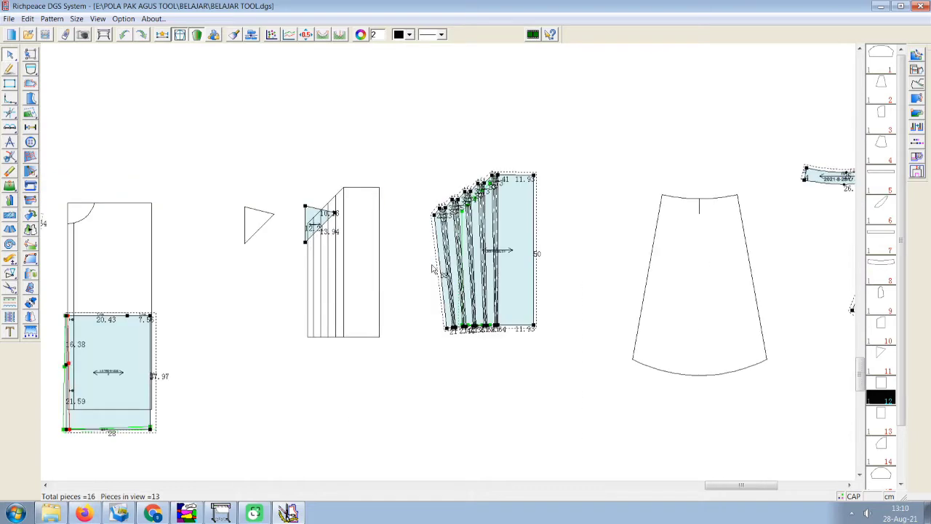
{"action": "scroll", "coordinate": [434, 269], "scroll_direction": "down", "scroll_amount": 2}
{"action": "scroll", "coordinate": [311, 162], "scroll_direction": "up", "scroll_amount": 2}
{"action": "scroll", "coordinate": [361, 246], "scroll_direction": "up", "scroll_amount": 2}
{"action": "scroll", "coordinate": [438, 234], "scroll_direction": "up", "scroll_amount": 1}
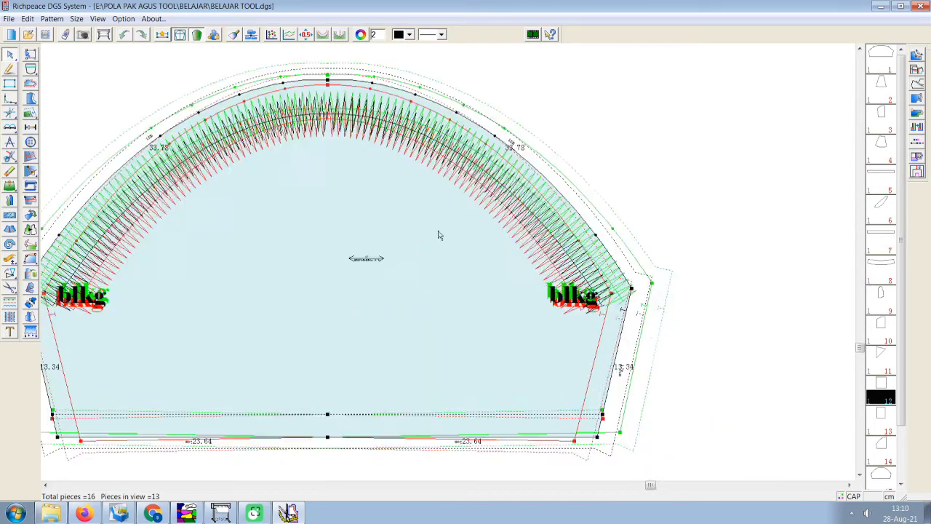
{"action": "scroll", "coordinate": [438, 235], "scroll_direction": "down", "scroll_amount": 1}
{"action": "scroll", "coordinate": [438, 234], "scroll_direction": "up", "scroll_amount": 1}
{"action": "scroll", "coordinate": [393, 256], "scroll_direction": "up", "scroll_amount": 1}
{"action": "scroll", "coordinate": [436, 269], "scroll_direction": "up", "scroll_amount": 1}
{"action": "scroll", "coordinate": [457, 275], "scroll_direction": "up", "scroll_amount": 1}
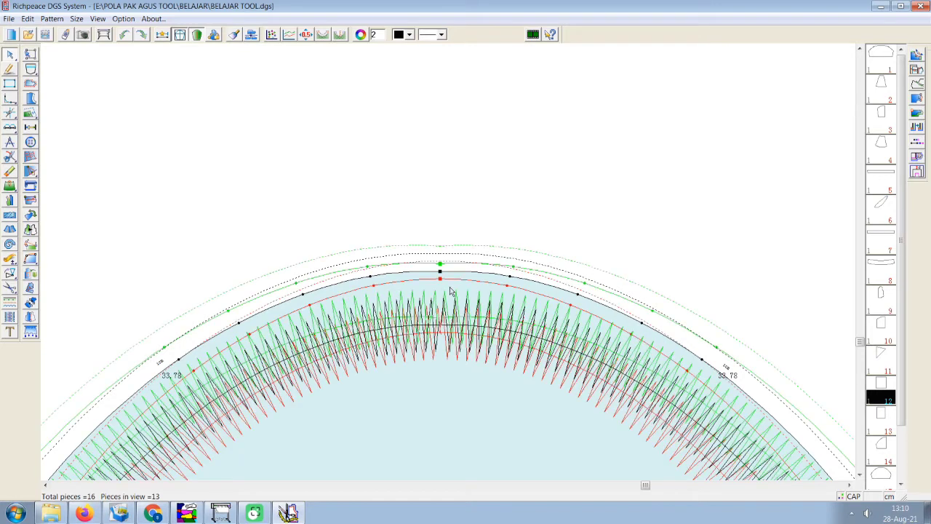
{"action": "scroll", "coordinate": [440, 291], "scroll_direction": "up", "scroll_amount": 2}
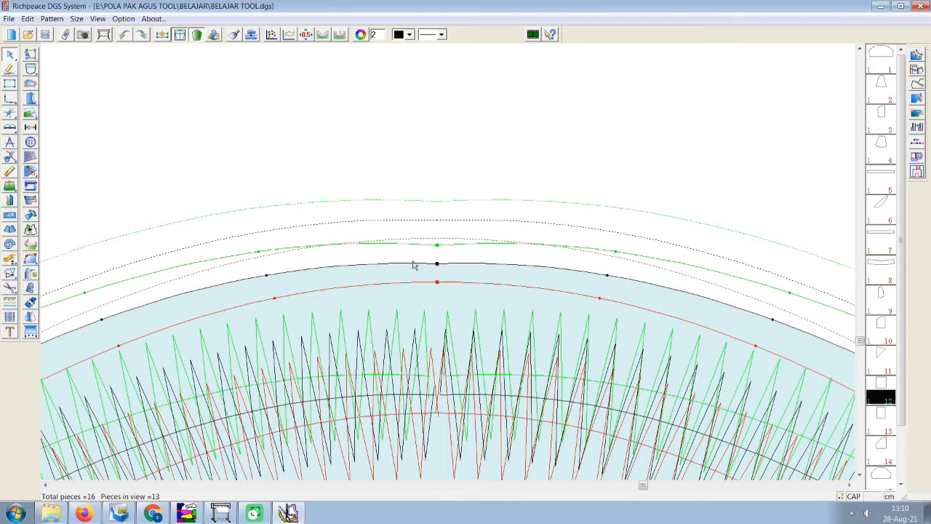
{"action": "left_click", "coordinate": [77, 20]}
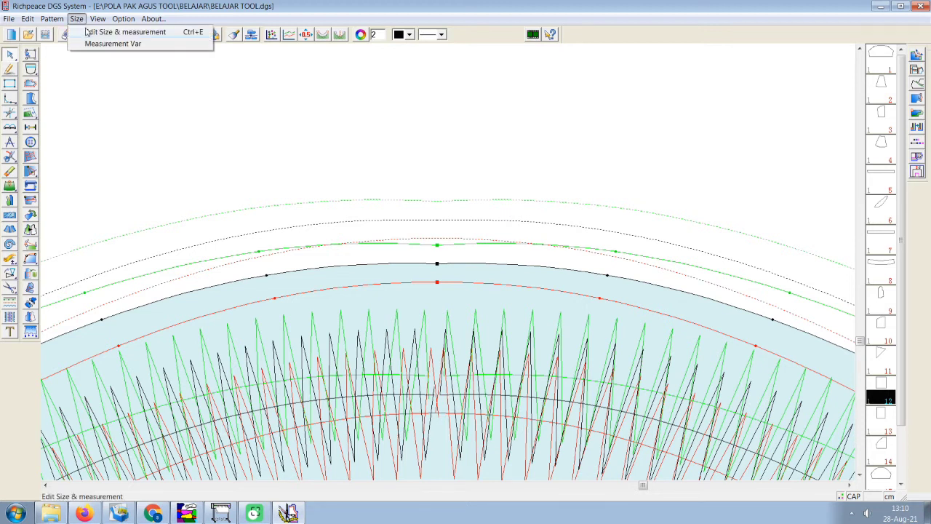
{"action": "left_click", "coordinate": [88, 30]}
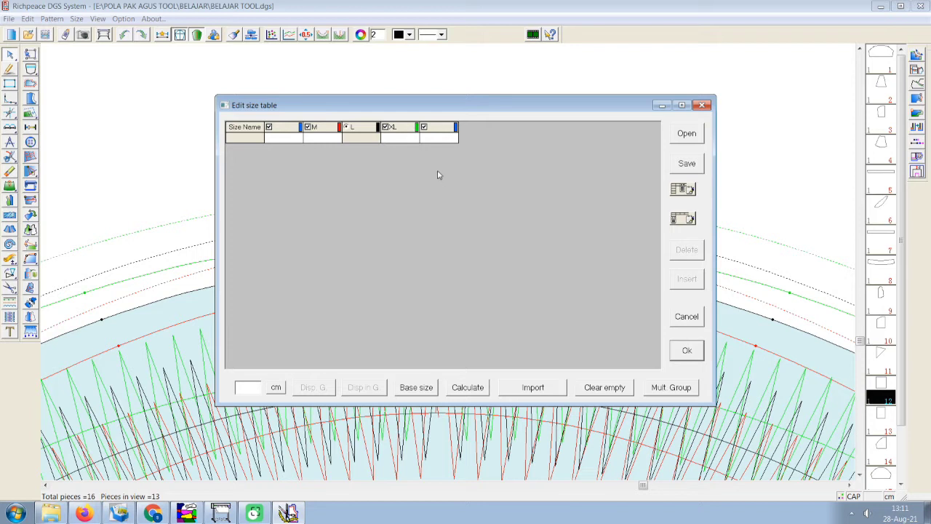
{"action": "left_click", "coordinate": [703, 106]}
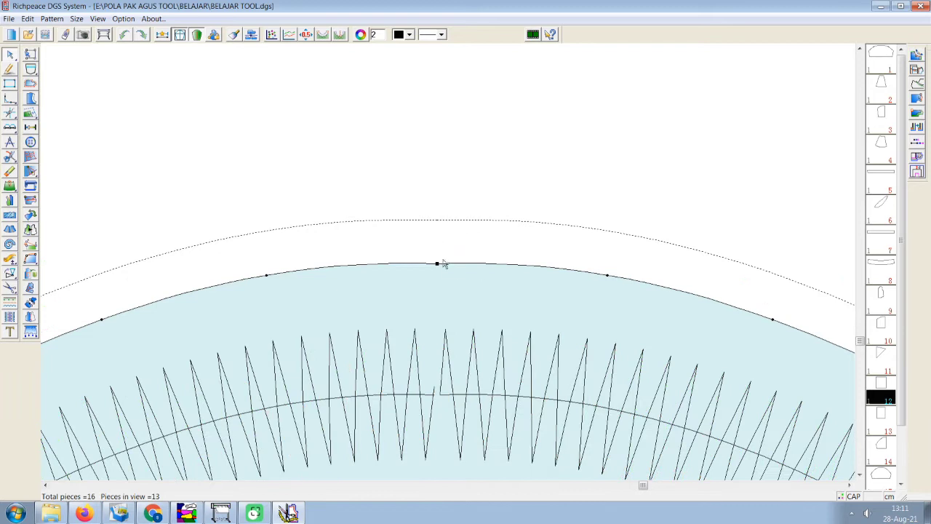
Display the grade lines for all sizes on the semicircular piece
{"action": "scroll", "coordinate": [434, 322], "scroll_direction": "down", "scroll_amount": 2}
{"action": "scroll", "coordinate": [448, 266], "scroll_direction": "down", "scroll_amount": 2}
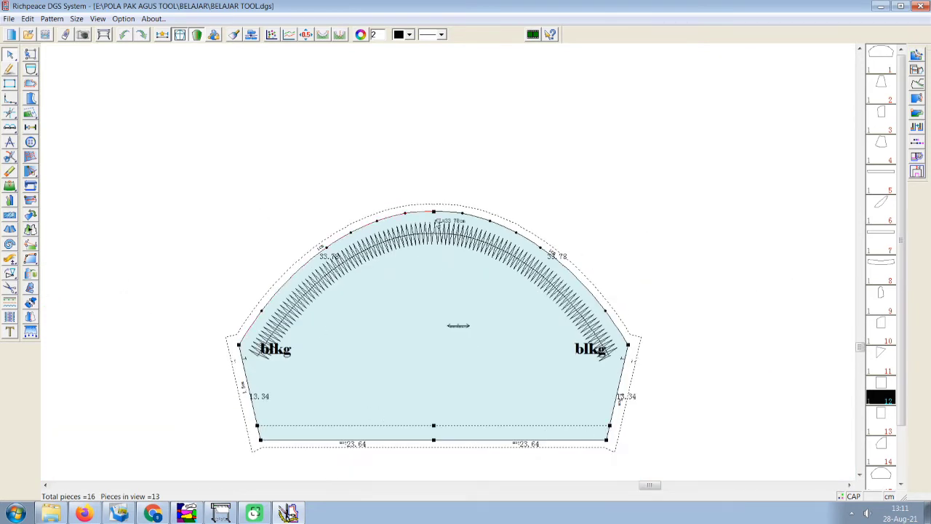
{"action": "left_click", "coordinate": [460, 216]}
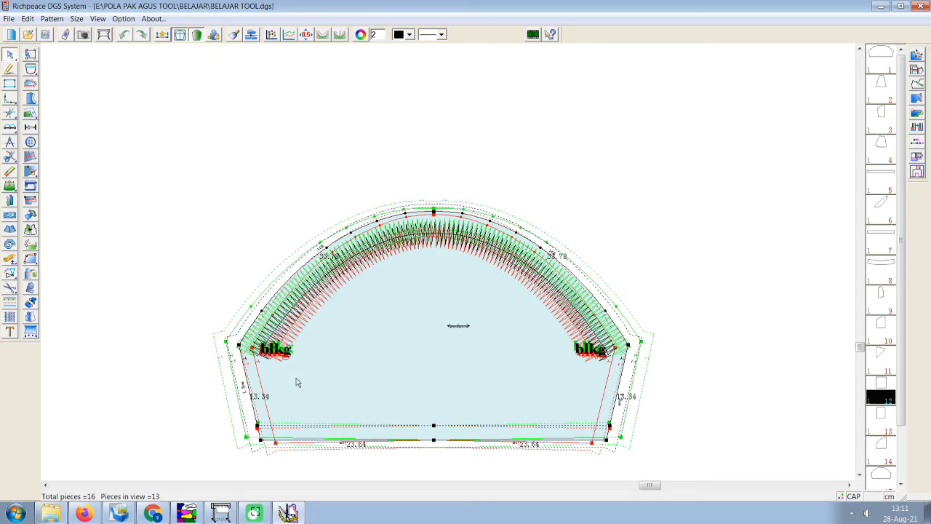
Review the size table in Size > Edit Size & measurement, close it unchanged, and zoom out
{"action": "left_click", "coordinate": [76, 19]}
{"action": "left_click", "coordinate": [106, 34]}
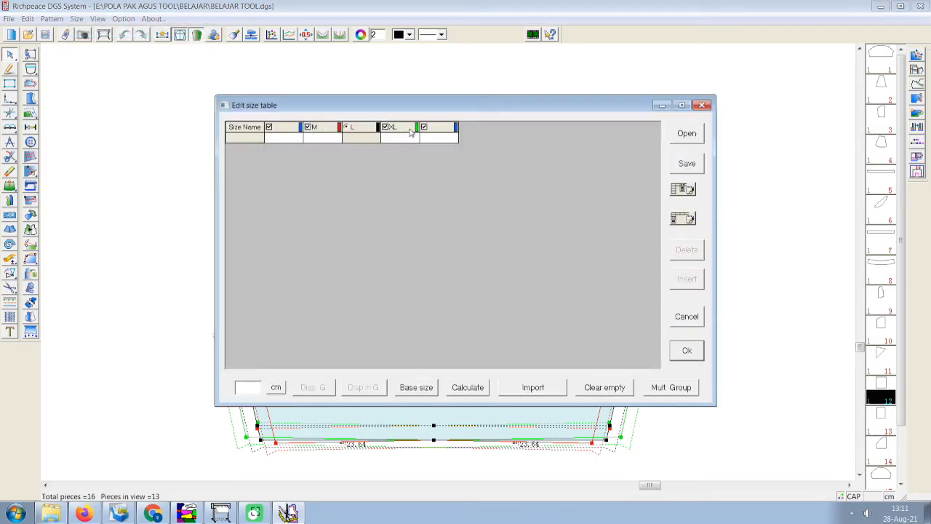
{"action": "left_click", "coordinate": [701, 105]}
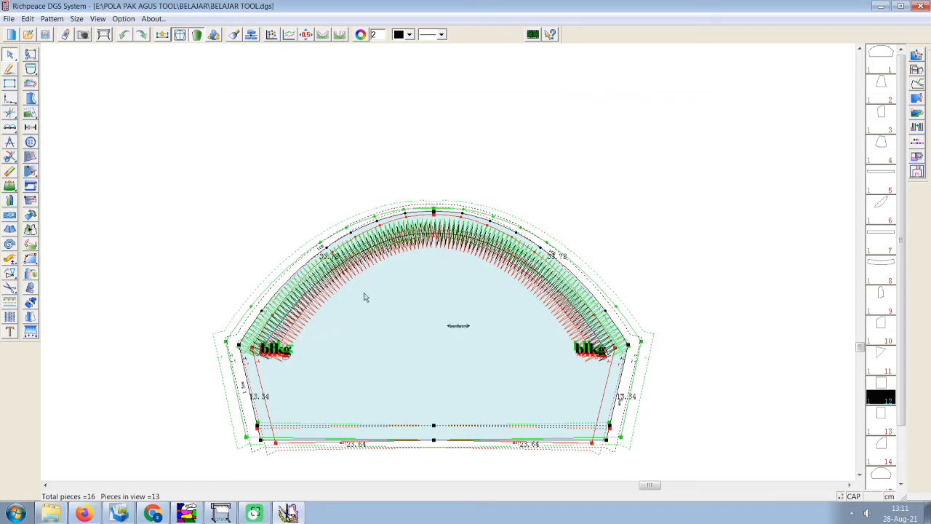
{"action": "scroll", "coordinate": [444, 267], "scroll_direction": "down", "scroll_amount": 3}
{"action": "scroll", "coordinate": [444, 267], "scroll_direction": "down", "scroll_amount": 1}
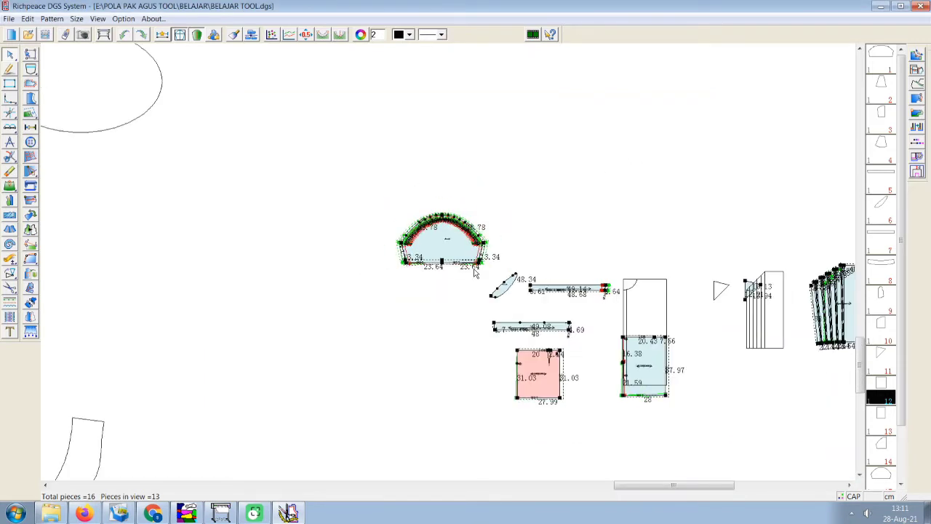
{"action": "scroll", "coordinate": [459, 265], "scroll_direction": "up", "scroll_amount": 2}
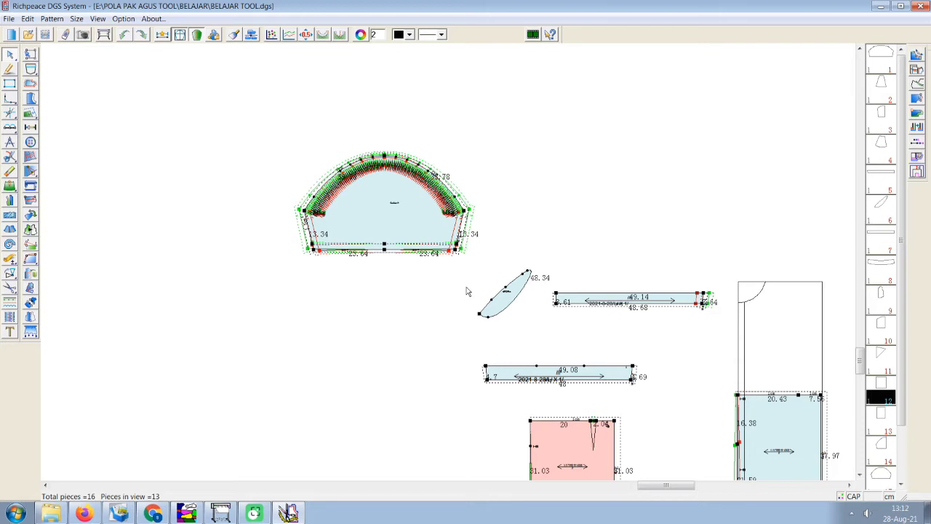
{"action": "scroll", "coordinate": [493, 243], "scroll_direction": "up", "scroll_amount": 4}
{"action": "scroll", "coordinate": [482, 337], "scroll_direction": "down", "scroll_amount": 3}
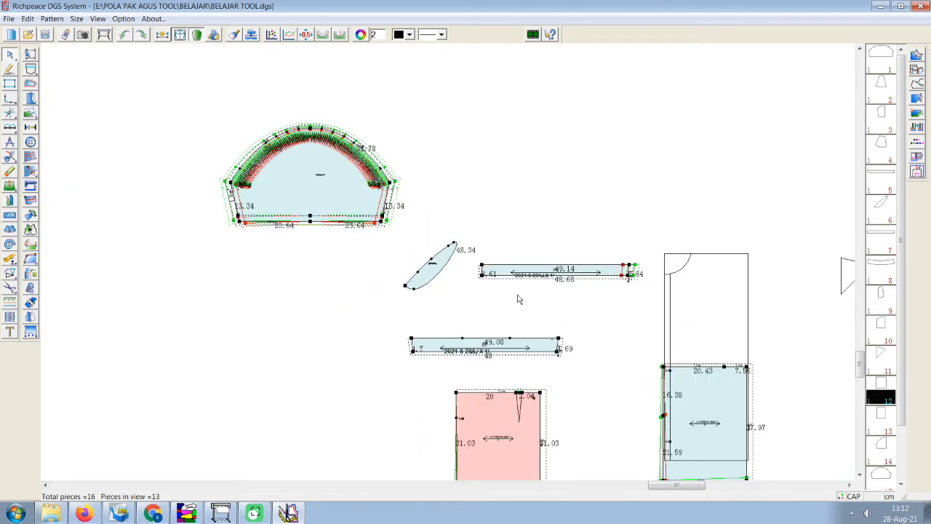
{"action": "scroll", "coordinate": [518, 296], "scroll_direction": "up", "scroll_amount": 3}
{"action": "scroll", "coordinate": [475, 297], "scroll_direction": "down", "scroll_amount": 3}
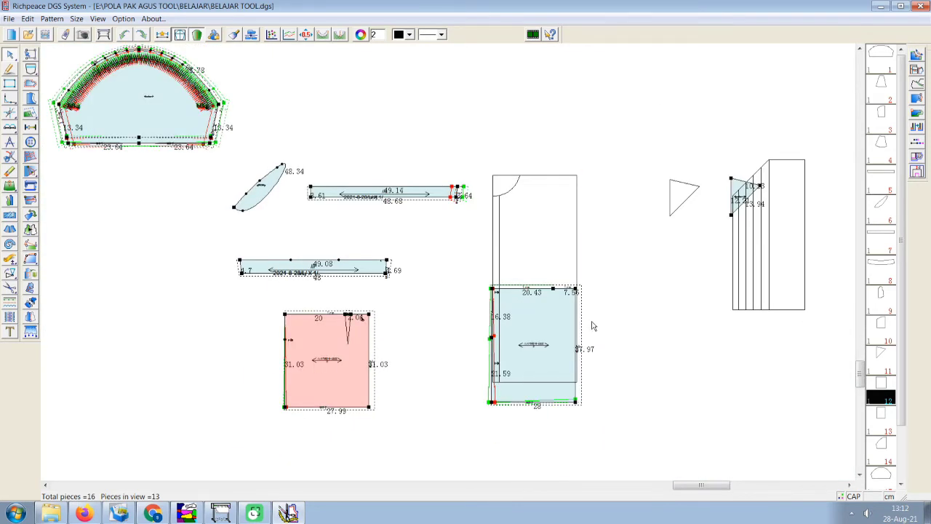
{"action": "scroll", "coordinate": [592, 327], "scroll_direction": "up", "scroll_amount": 4}
{"action": "scroll", "coordinate": [426, 305], "scroll_direction": "up", "scroll_amount": 1}
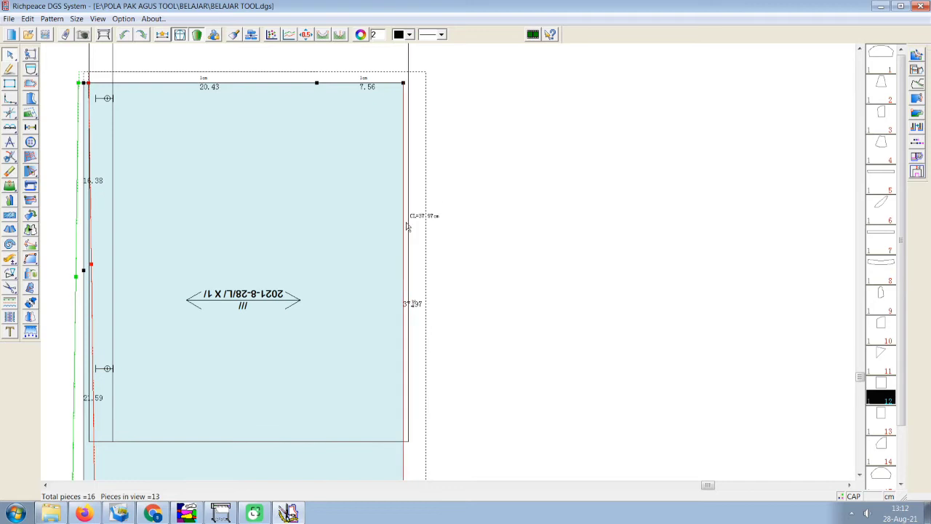
{"action": "scroll", "coordinate": [409, 222], "scroll_direction": "down", "scroll_amount": 3}
{"action": "scroll", "coordinate": [166, 312], "scroll_direction": "up", "scroll_amount": 3}
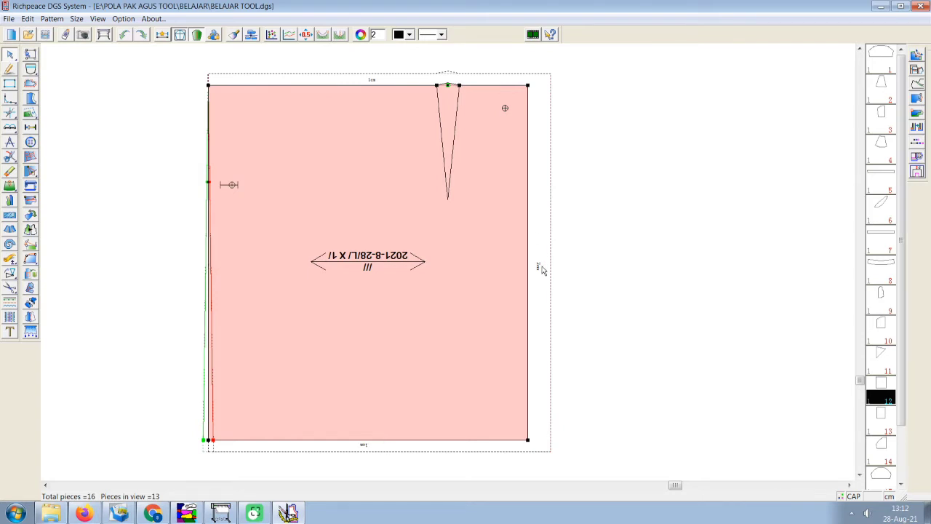
{"action": "scroll", "coordinate": [449, 266], "scroll_direction": "up", "scroll_amount": 3}
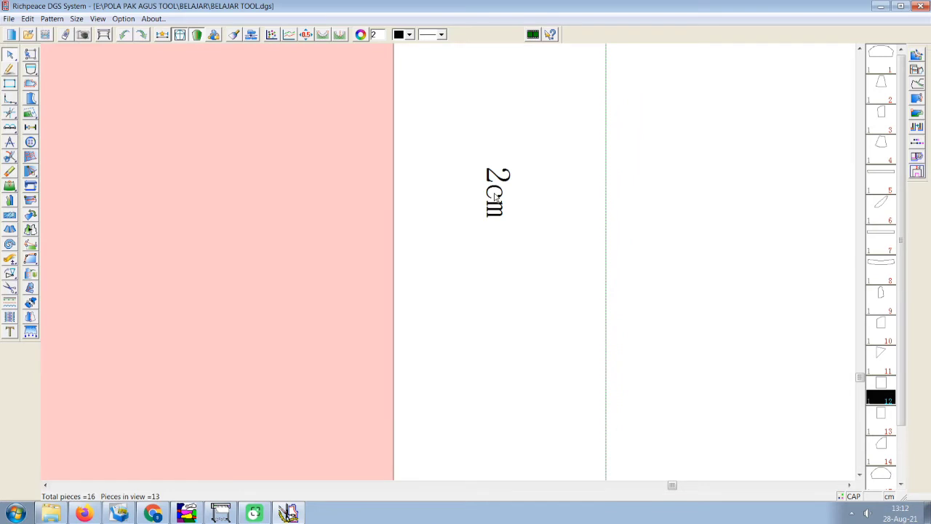
{"action": "scroll", "coordinate": [446, 260], "scroll_direction": "down", "scroll_amount": 1}
{"action": "scroll", "coordinate": [447, 260], "scroll_direction": "down", "scroll_amount": 1}
{"action": "scroll", "coordinate": [446, 260], "scroll_direction": "down", "scroll_amount": 1}
{"action": "scroll", "coordinate": [451, 274], "scroll_direction": "down", "scroll_amount": 2}
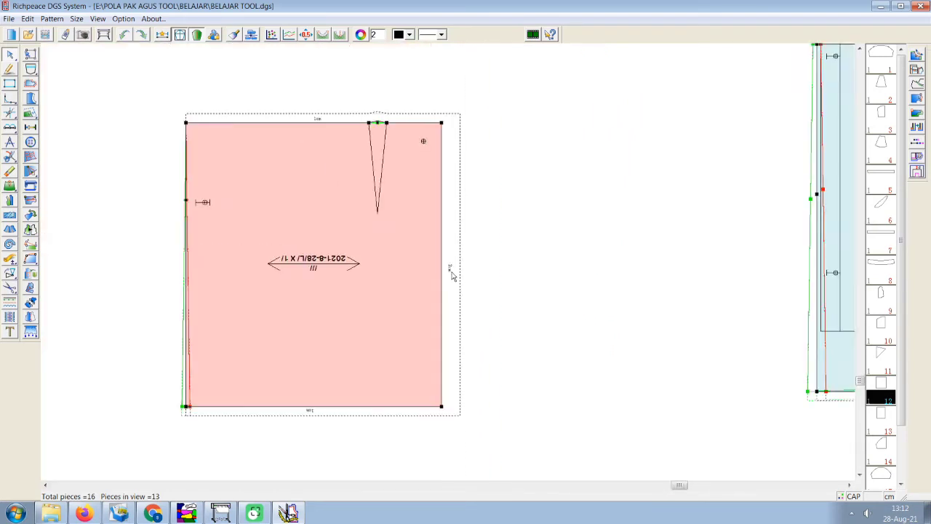
{"action": "scroll", "coordinate": [451, 274], "scroll_direction": "down", "scroll_amount": 1}
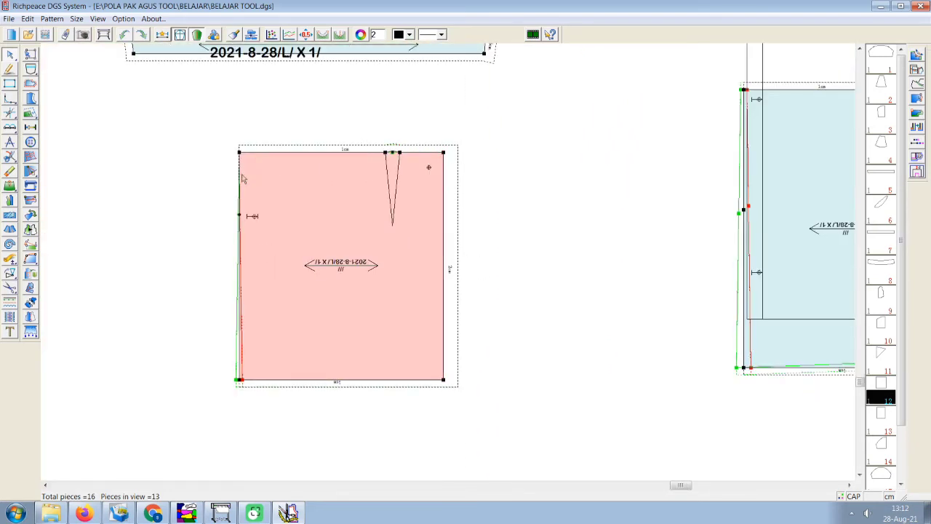
{"action": "scroll", "coordinate": [221, 278], "scroll_direction": "down", "scroll_amount": 1}
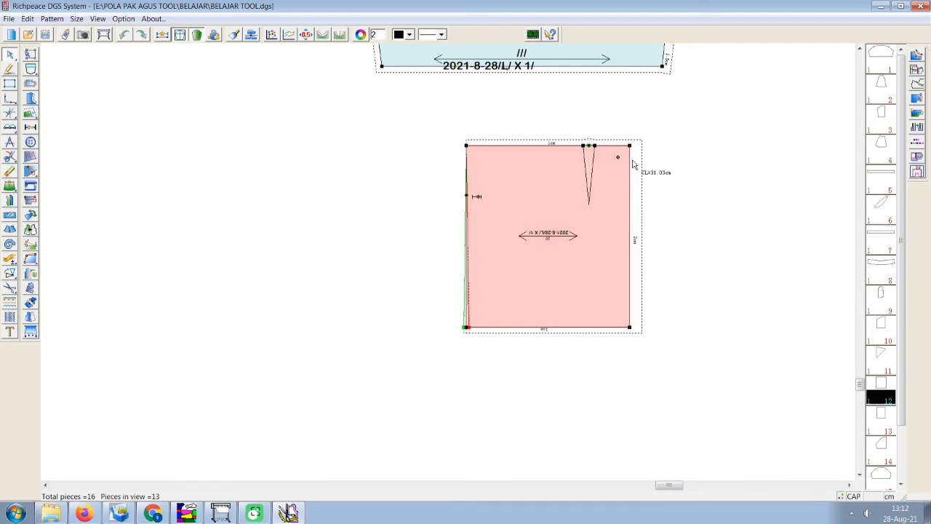
{"action": "scroll", "coordinate": [430, 275], "scroll_direction": "up", "scroll_amount": 2}
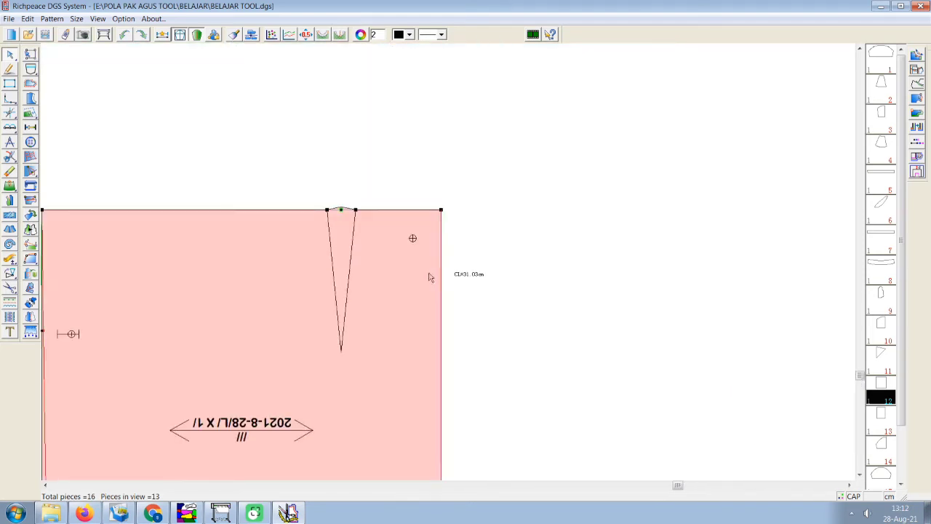
{"action": "scroll", "coordinate": [448, 268], "scroll_direction": "down", "scroll_amount": 1}
{"action": "scroll", "coordinate": [448, 271], "scroll_direction": "up", "scroll_amount": 1}
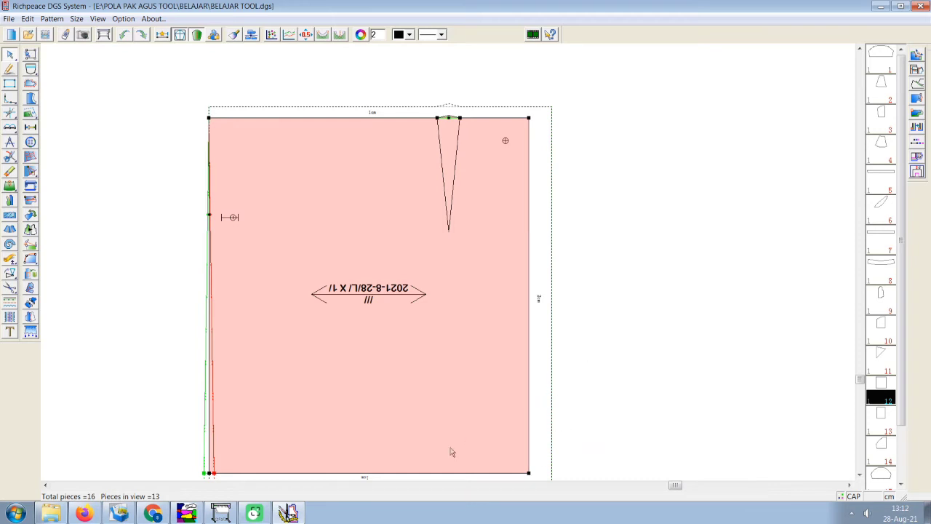
{"action": "scroll", "coordinate": [451, 449], "scroll_direction": "down", "scroll_amount": 3}
{"action": "scroll", "coordinate": [429, 276], "scroll_direction": "up", "scroll_amount": 2}
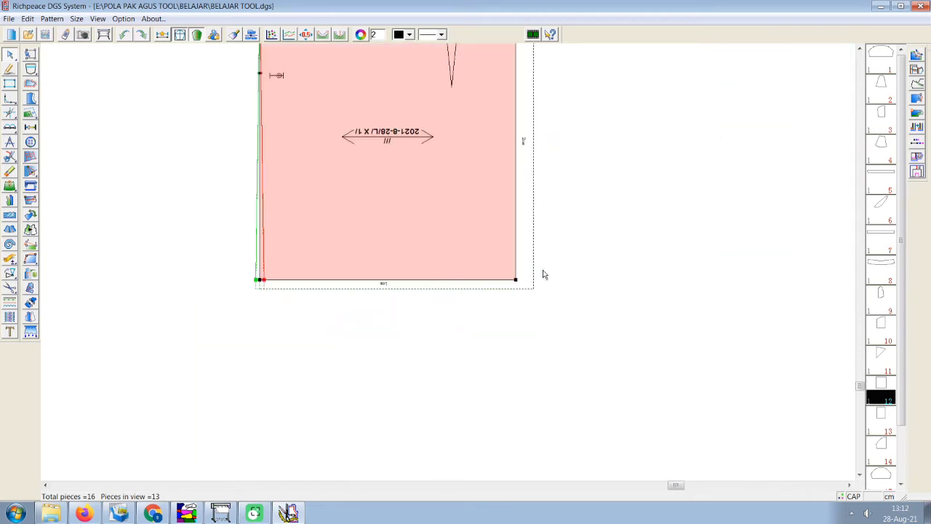
{"action": "scroll", "coordinate": [451, 240], "scroll_direction": "down", "scroll_amount": 1}
{"action": "scroll", "coordinate": [440, 210], "scroll_direction": "down", "scroll_amount": 1}
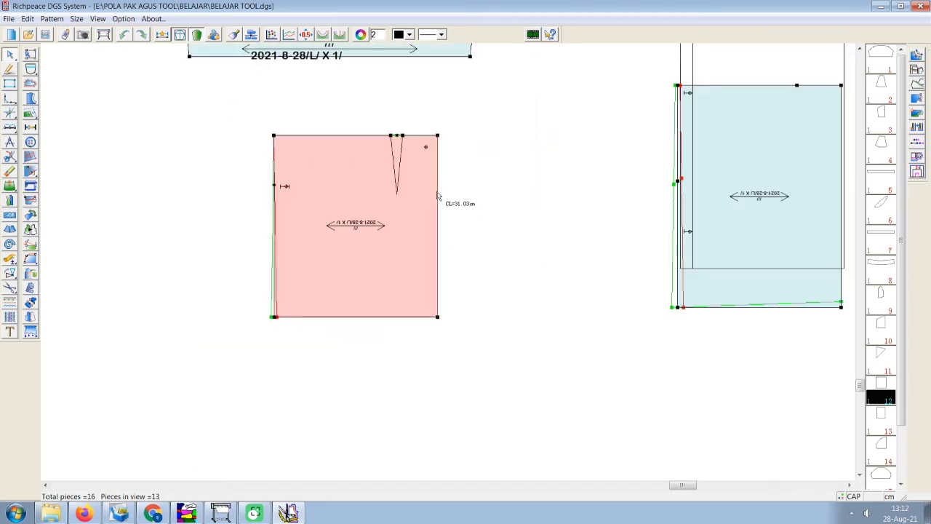
{"action": "scroll", "coordinate": [448, 266], "scroll_direction": "up", "scroll_amount": 1}
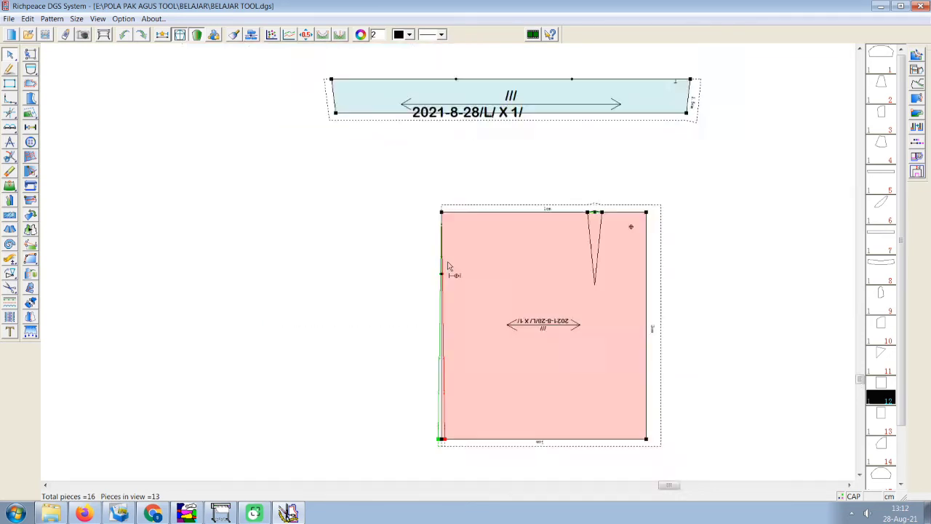
{"action": "scroll", "coordinate": [448, 266], "scroll_direction": "up", "scroll_amount": 1}
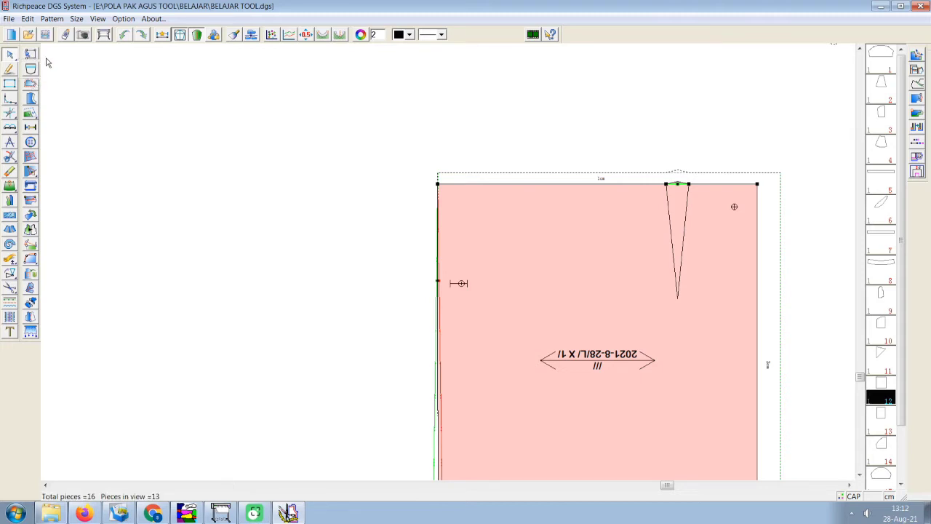
{"action": "left_click", "coordinate": [30, 113]}
{"action": "scroll", "coordinate": [451, 266], "scroll_direction": "down", "scroll_amount": 1}
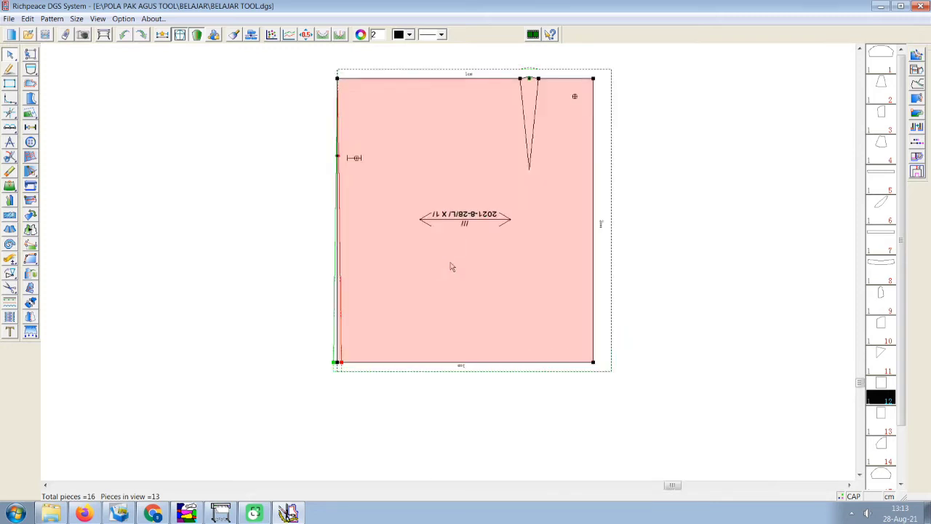
{"action": "scroll", "coordinate": [461, 260], "scroll_direction": "down", "scroll_amount": 2}
{"action": "scroll", "coordinate": [466, 266], "scroll_direction": "up", "scroll_amount": 1}
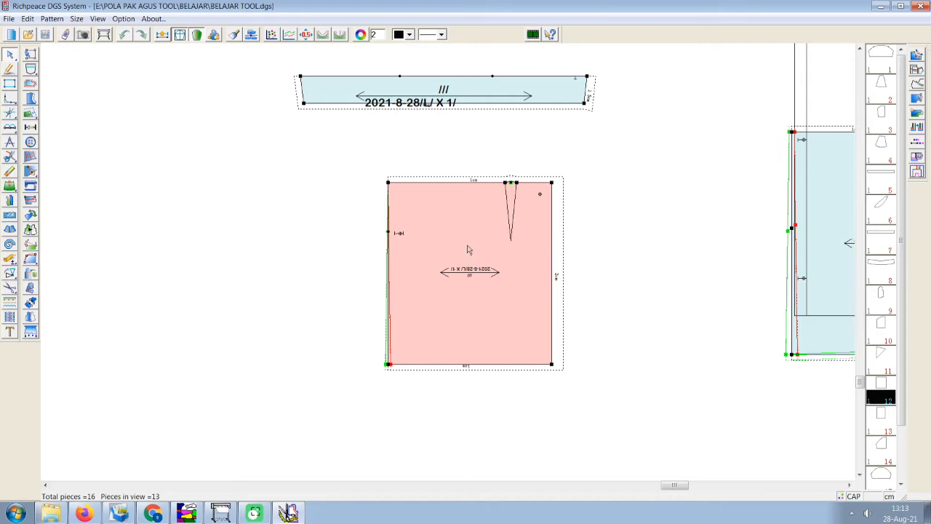
Zoom onto the semicircular piece and drag it up and to the left
{"action": "scroll", "coordinate": [539, 210], "scroll_direction": "down", "scroll_amount": 3}
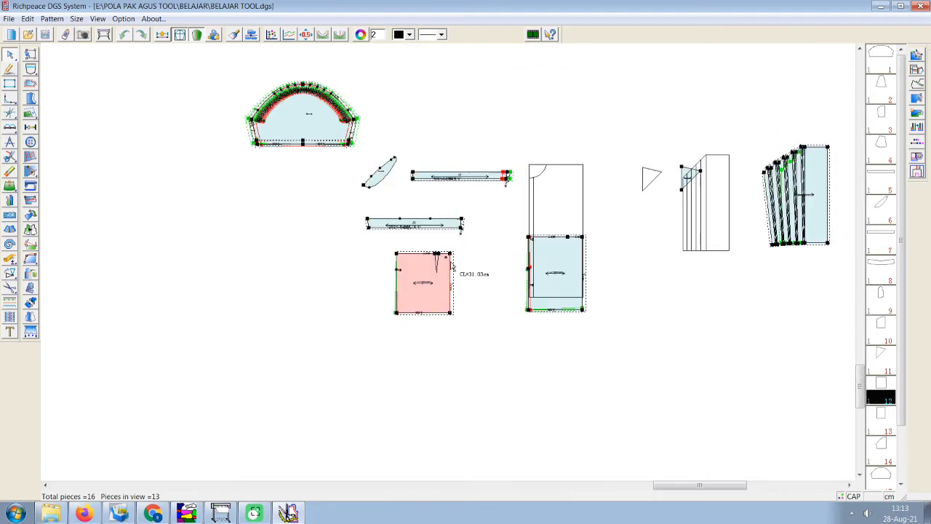
{"action": "scroll", "coordinate": [439, 256], "scroll_direction": "up", "scroll_amount": 2}
{"action": "scroll", "coordinate": [434, 260], "scroll_direction": "down", "scroll_amount": 2}
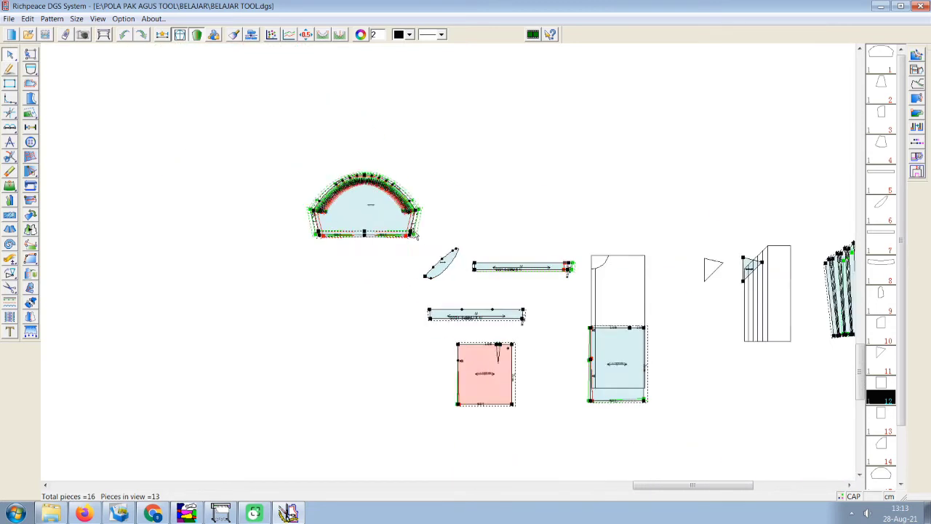
{"action": "scroll", "coordinate": [443, 266], "scroll_direction": "up", "scroll_amount": 1}
{"action": "scroll", "coordinate": [446, 267], "scroll_direction": "up", "scroll_amount": 2}
{"action": "left_click_drag", "start_coordinate": [466, 275], "coordinate": [386, 254]}
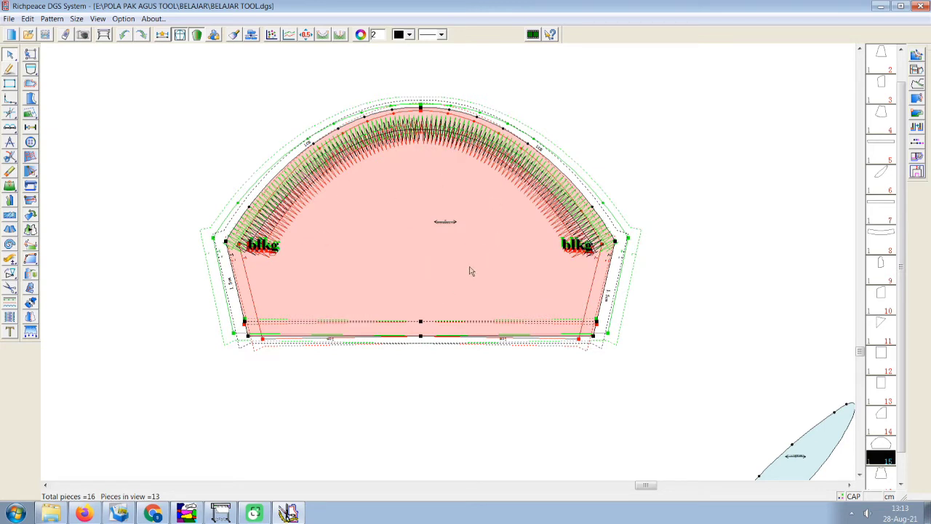
{"action": "scroll", "coordinate": [610, 254], "scroll_direction": "up", "scroll_amount": 1}
{"action": "scroll", "coordinate": [465, 263], "scroll_direction": "up", "scroll_amount": 1}
{"action": "scroll", "coordinate": [463, 262], "scroll_direction": "up", "scroll_amount": 1}
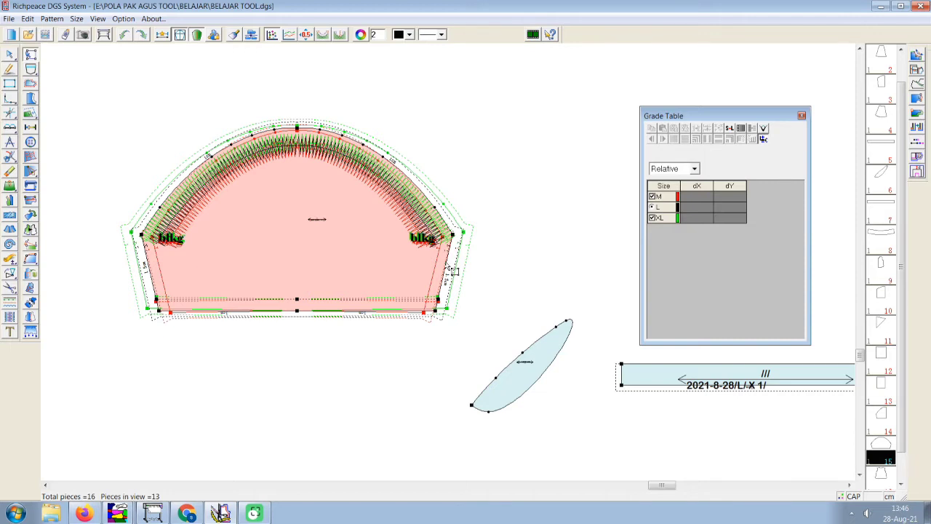
{"action": "scroll", "coordinate": [476, 274], "scroll_direction": "up", "scroll_amount": 2}
{"action": "scroll", "coordinate": [436, 259], "scroll_direction": "up", "scroll_amount": 1}
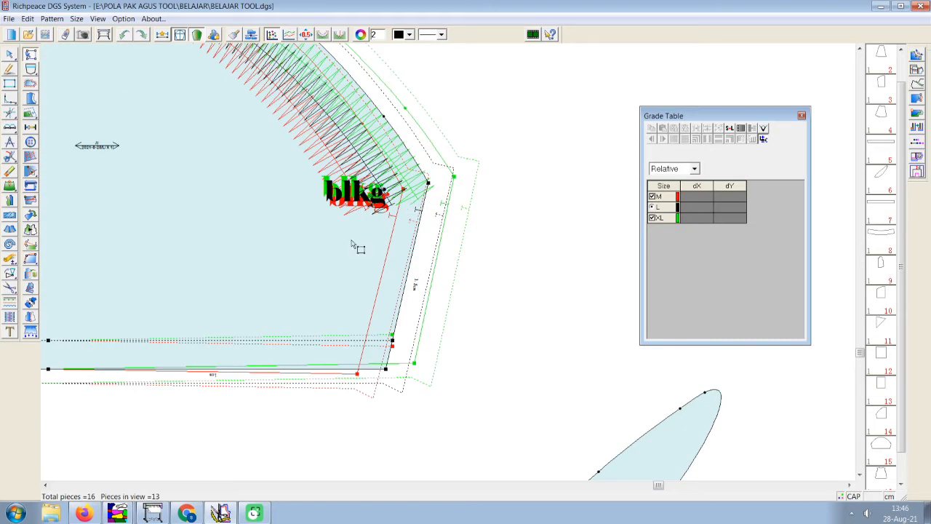
{"action": "scroll", "coordinate": [436, 195], "scroll_direction": "up", "scroll_amount": 2}
{"action": "scroll", "coordinate": [465, 280], "scroll_direction": "up", "scroll_amount": 2}
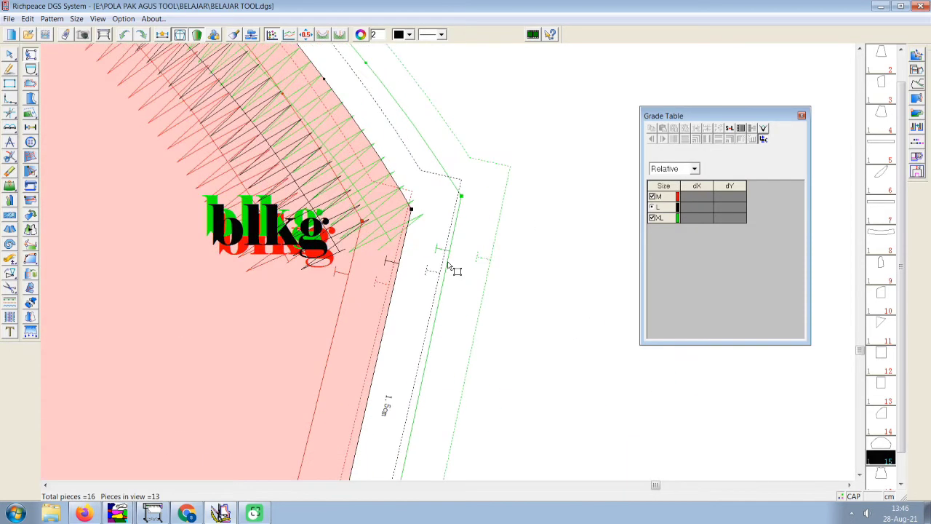
{"action": "scroll", "coordinate": [451, 265], "scroll_direction": "down", "scroll_amount": 1}
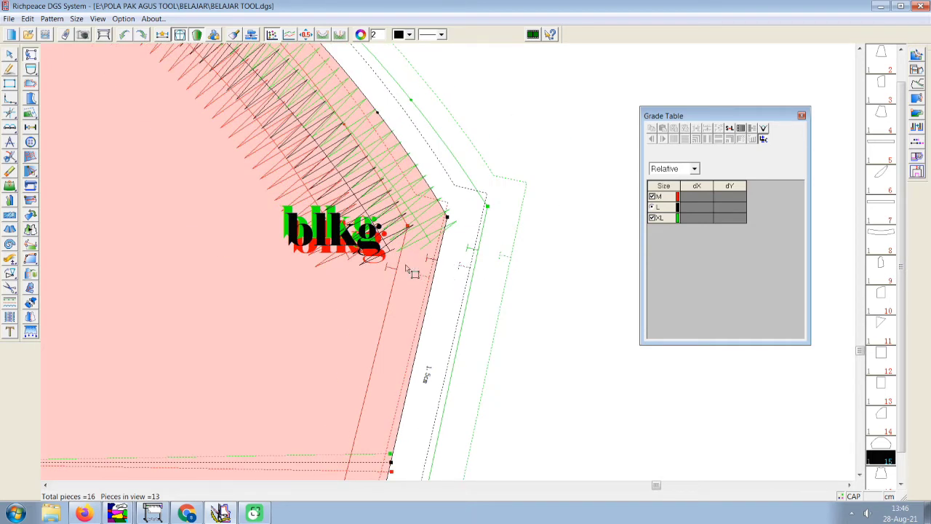
{"action": "scroll", "coordinate": [427, 301], "scroll_direction": "down", "scroll_amount": 2}
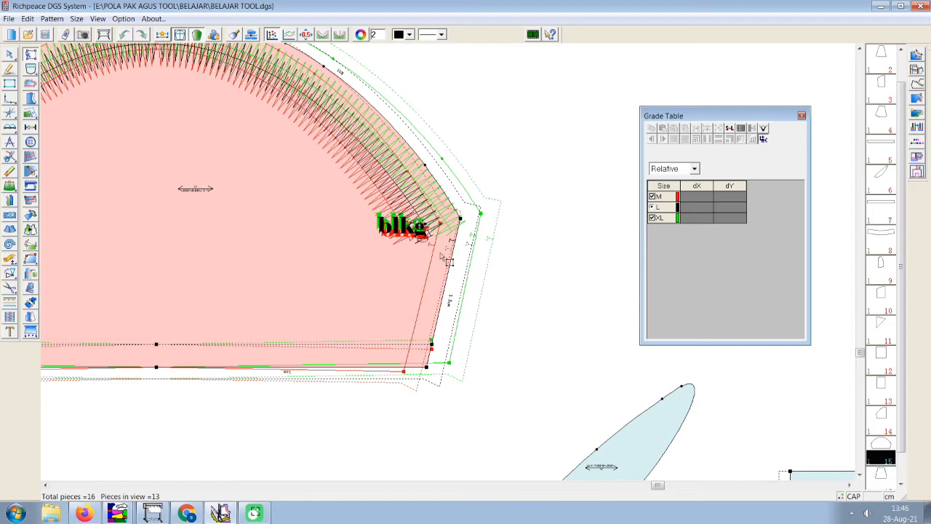
{"action": "scroll", "coordinate": [448, 264], "scroll_direction": "up", "scroll_amount": 2}
{"action": "scroll", "coordinate": [445, 264], "scroll_direction": "down", "scroll_amount": 1}
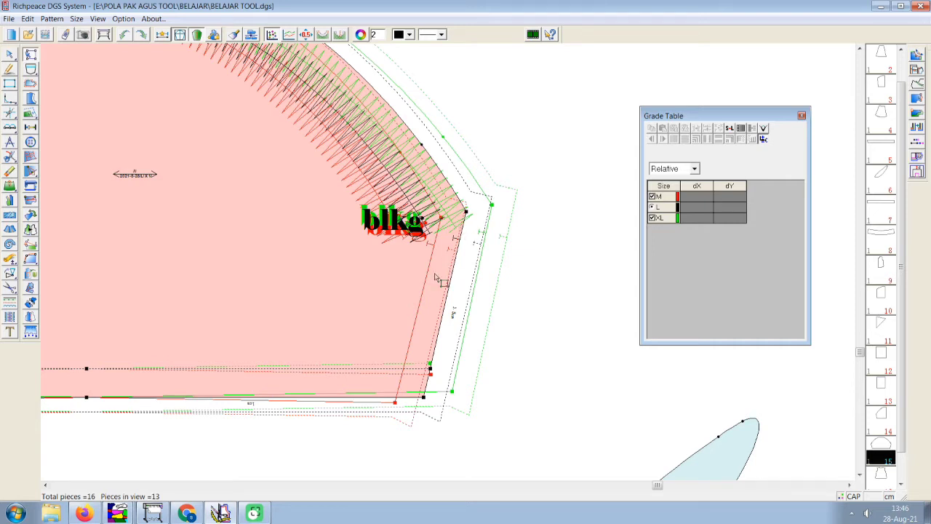
{"action": "scroll", "coordinate": [445, 276], "scroll_direction": "down", "scroll_amount": 1}
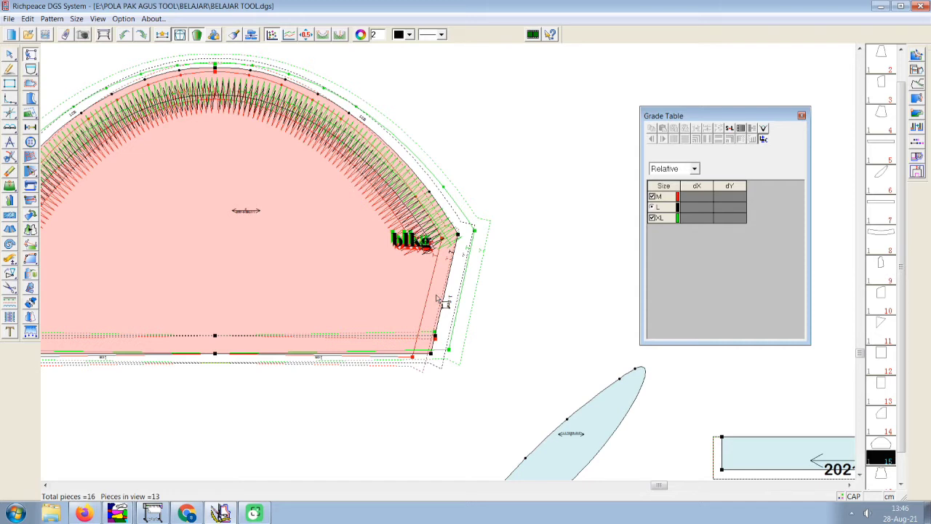
{"action": "key", "text": "space"}
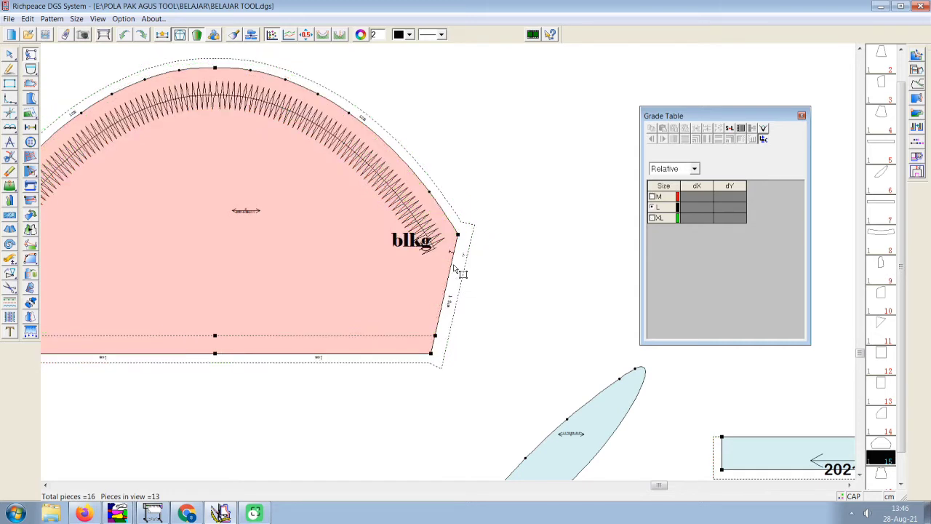
{"action": "scroll", "coordinate": [462, 269], "scroll_direction": "up", "scroll_amount": 2}
{"action": "scroll", "coordinate": [451, 264], "scroll_direction": "down", "scroll_amount": 2}
{"action": "scroll", "coordinate": [444, 266], "scroll_direction": "up", "scroll_amount": 1}
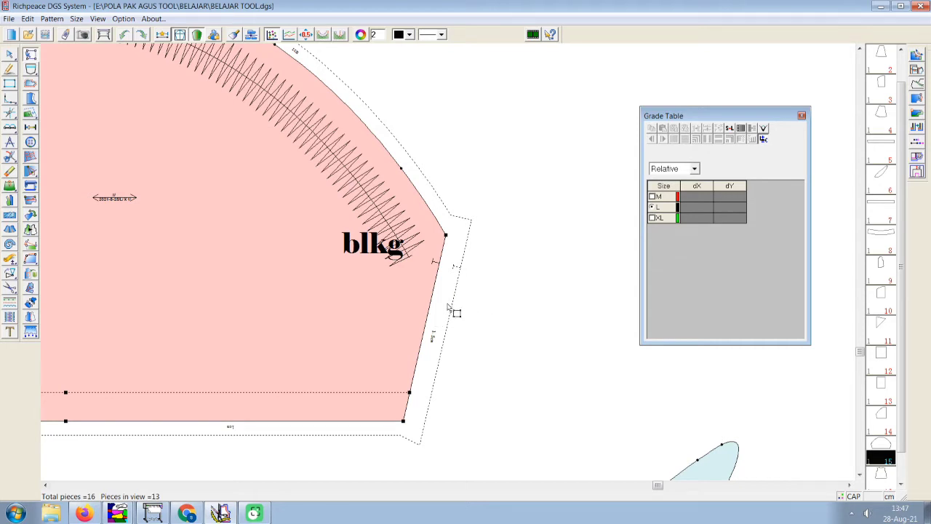
{"action": "key", "text": "grave"}
{"action": "key", "text": "grave"}
{"action": "key", "text": "grave"}
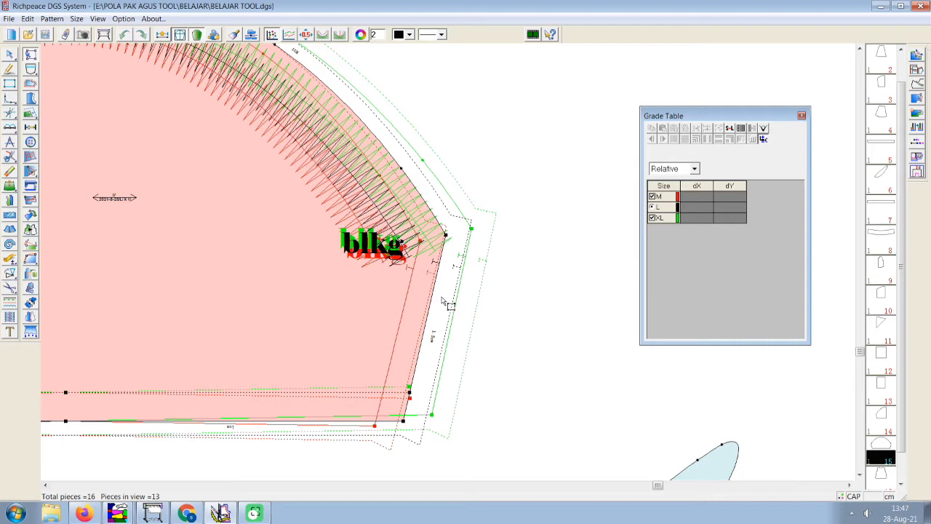
{"action": "key", "text": "grave"}
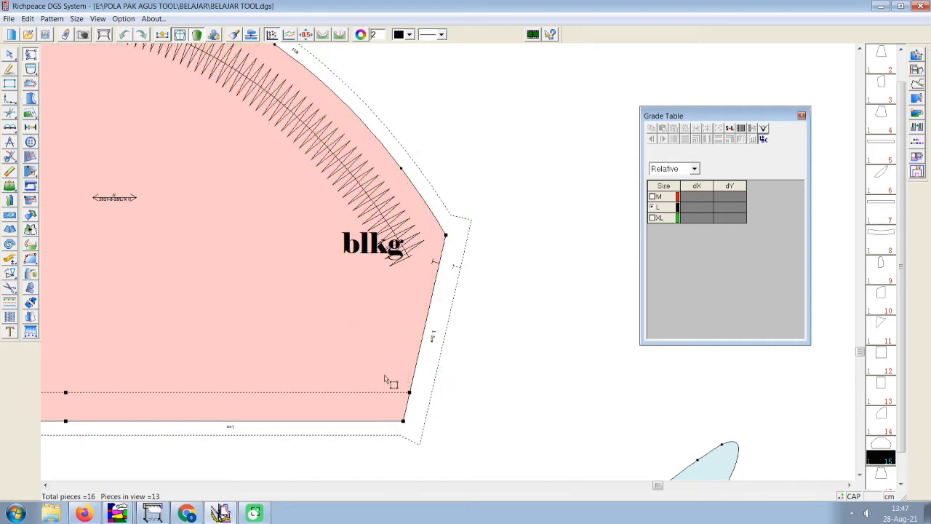
{"action": "key", "text": "grave"}
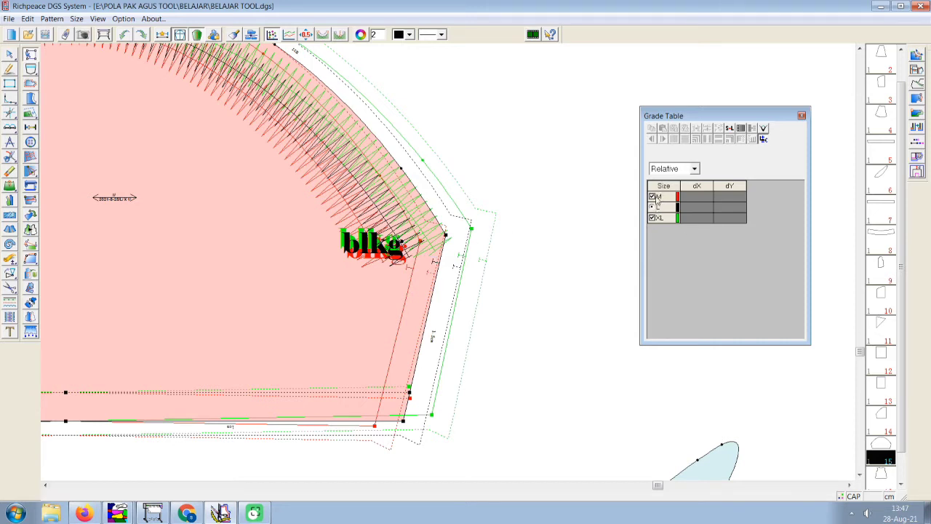
Move the Grade Table aside and view the M, L and XL sizes one at a time
{"action": "left_click_drag", "start_coordinate": [764, 116], "coordinate": [669, 163]}
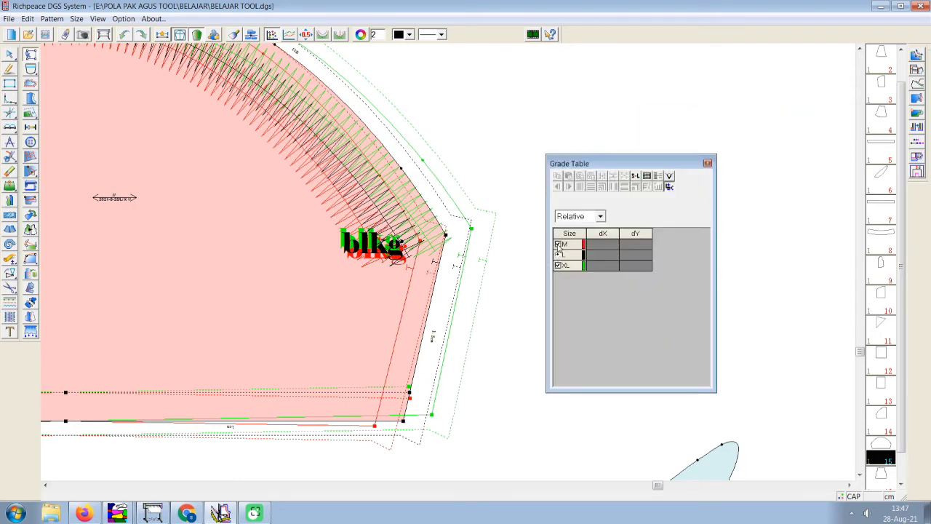
{"action": "left_click", "coordinate": [557, 244]}
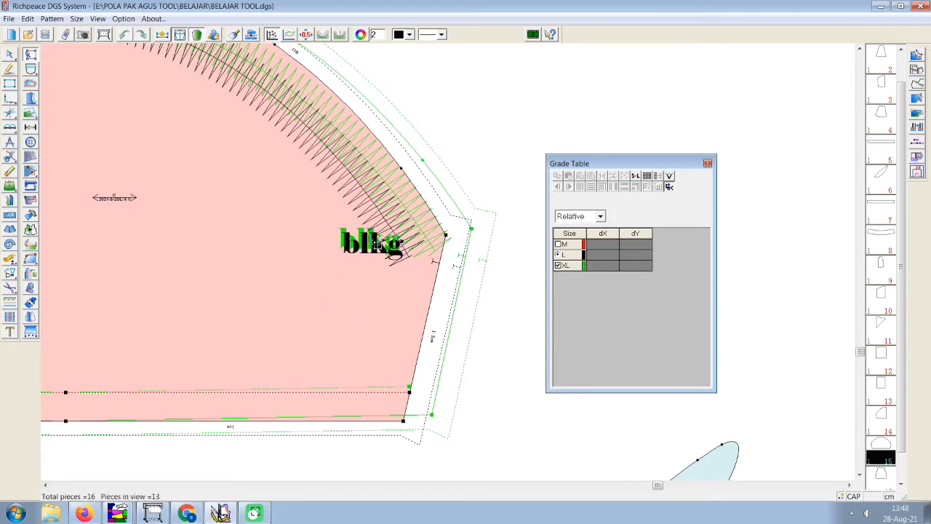
{"action": "left_click", "coordinate": [558, 255]}
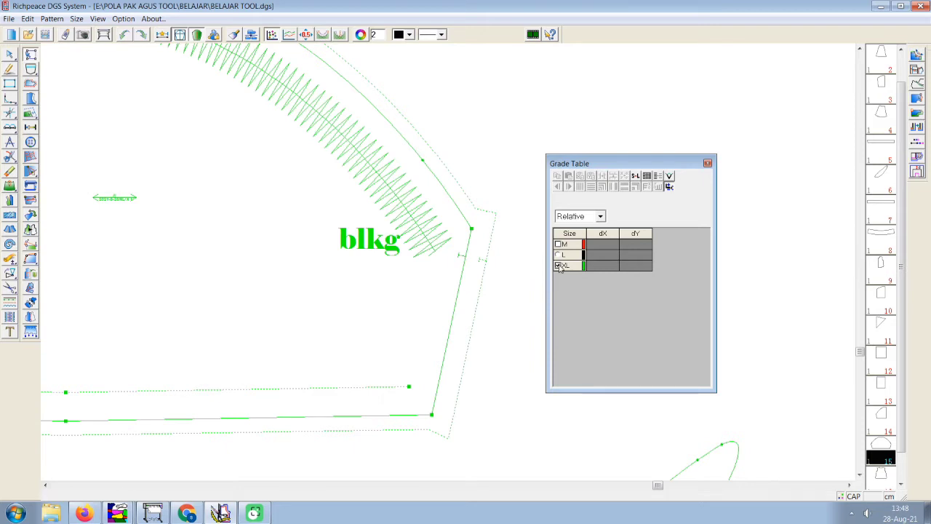
{"action": "left_click", "coordinate": [558, 266]}
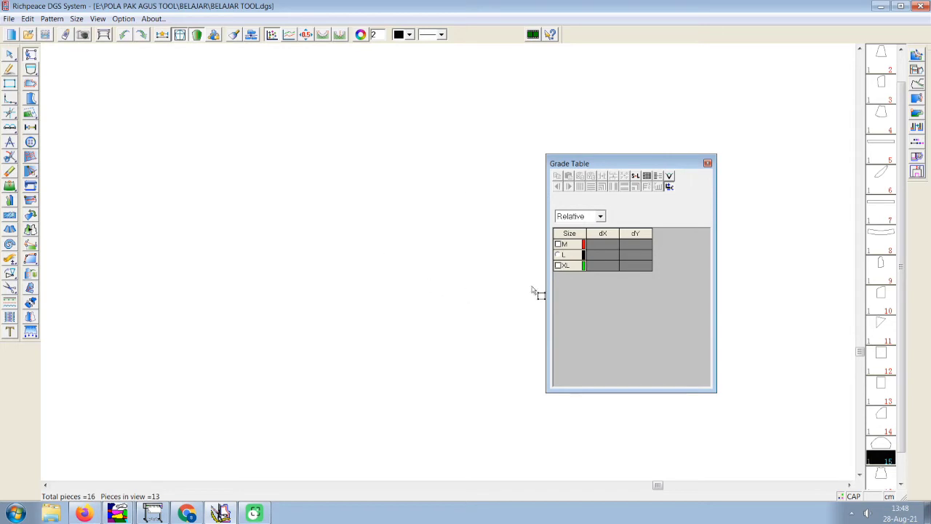
{"action": "left_click", "coordinate": [558, 244]}
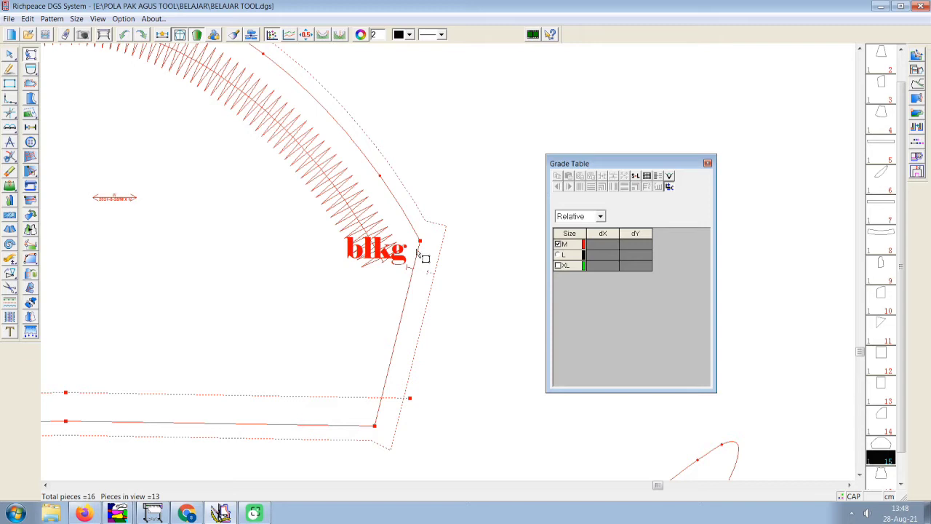
{"action": "left_click", "coordinate": [559, 245]}
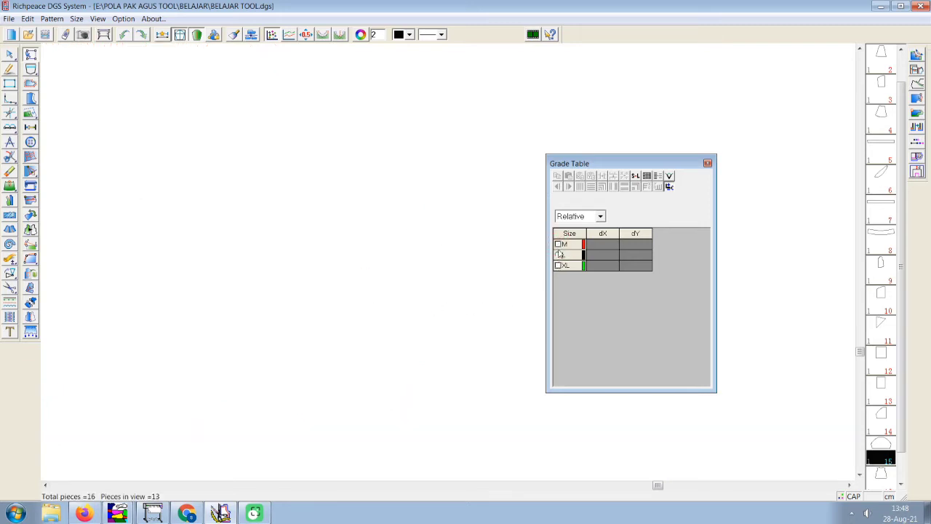
{"action": "left_click", "coordinate": [559, 255]}
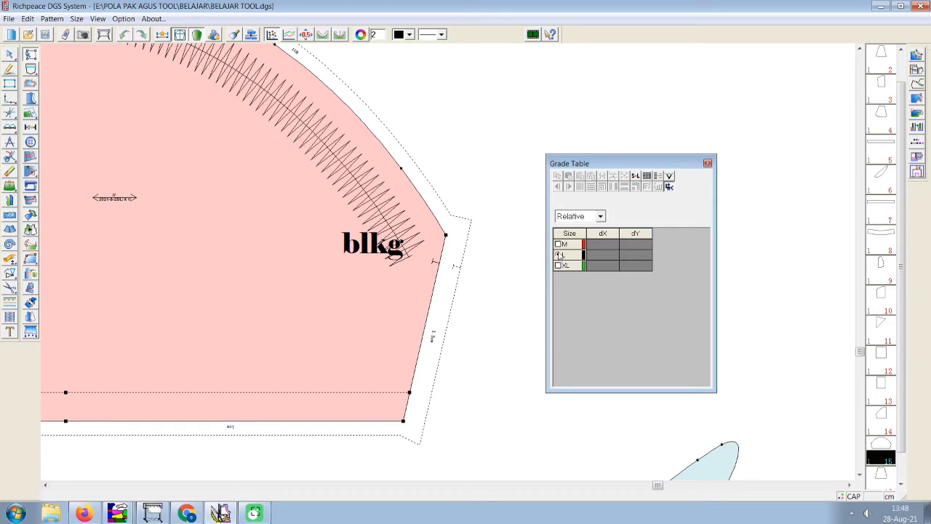
{"action": "left_click", "coordinate": [558, 255]}
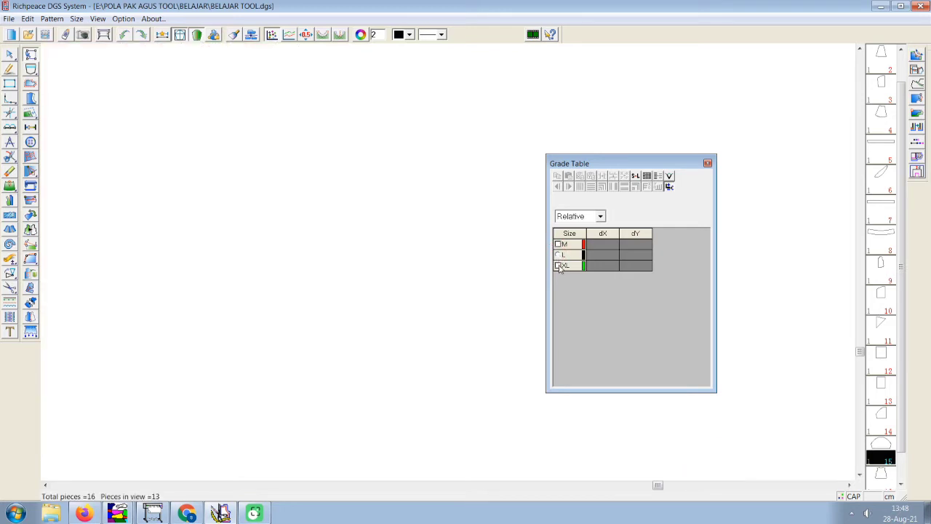
{"action": "left_click", "coordinate": [558, 266]}
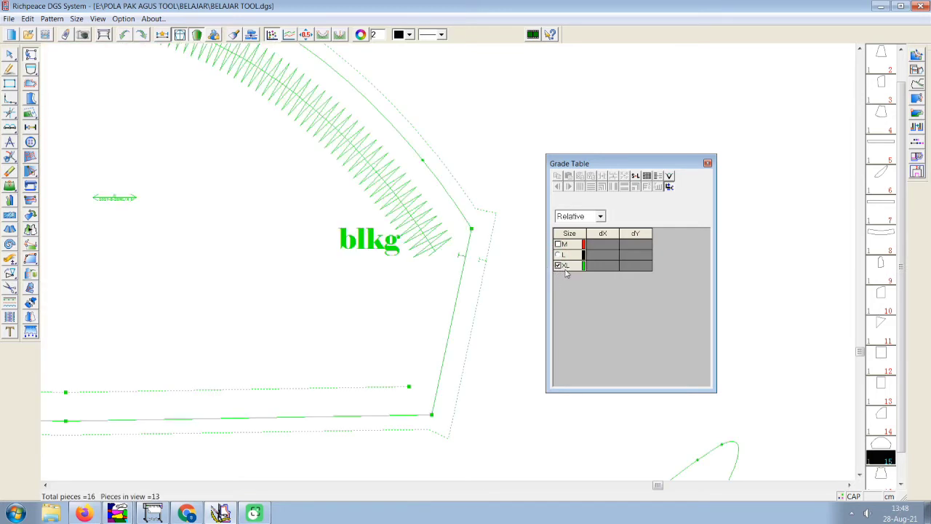
Toggle the M, L and XL checkboxes again, finishing with a single size displayed
{"action": "scroll", "coordinate": [450, 268], "scroll_direction": "down", "scroll_amount": 3}
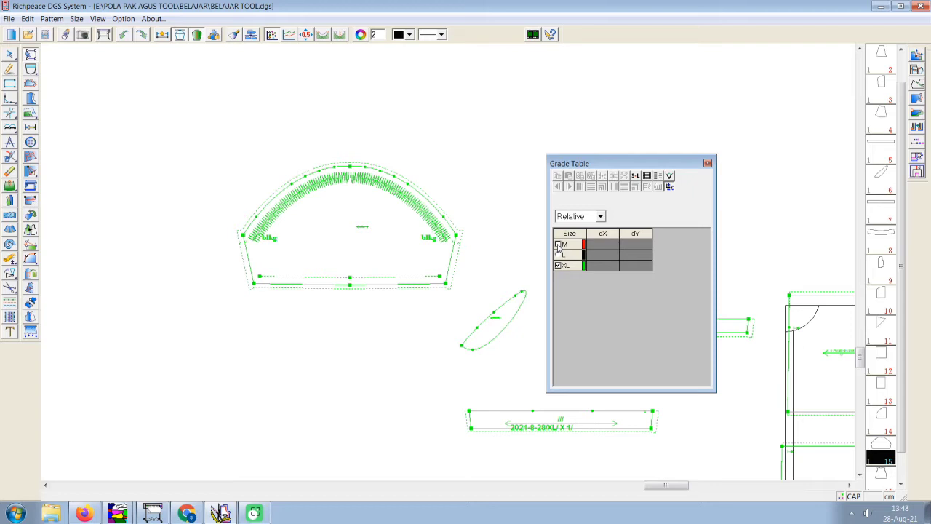
{"action": "left_click", "coordinate": [558, 245]}
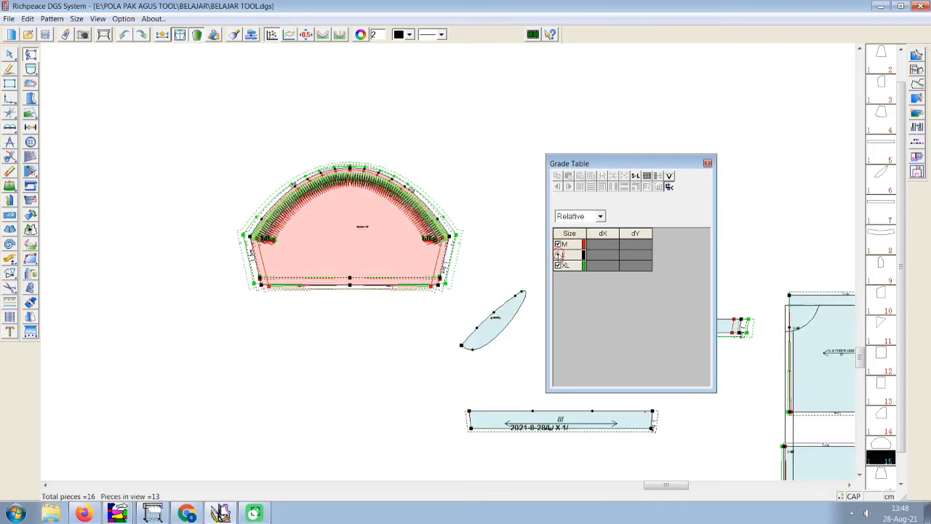
{"action": "left_click", "coordinate": [558, 265]}
{"action": "left_click", "coordinate": [557, 255]}
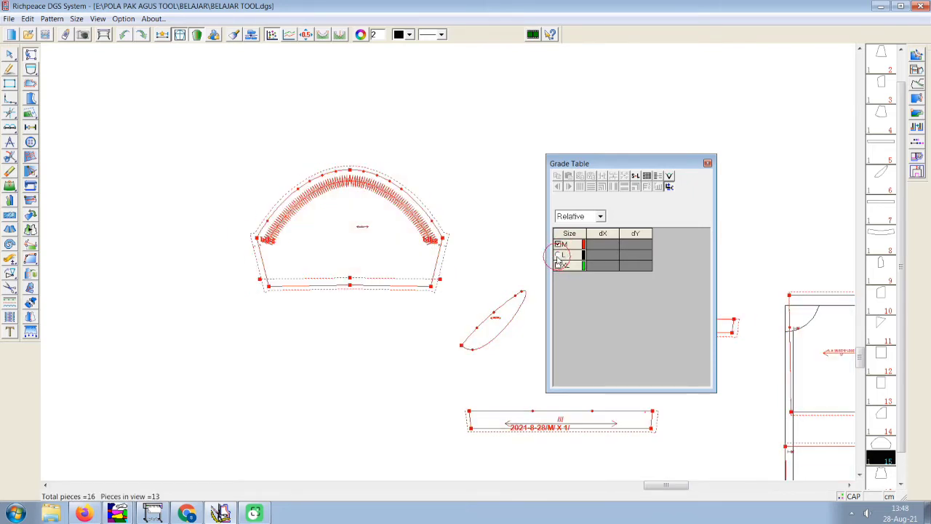
{"action": "left_click", "coordinate": [558, 245]}
{"action": "left_click", "coordinate": [559, 265]}
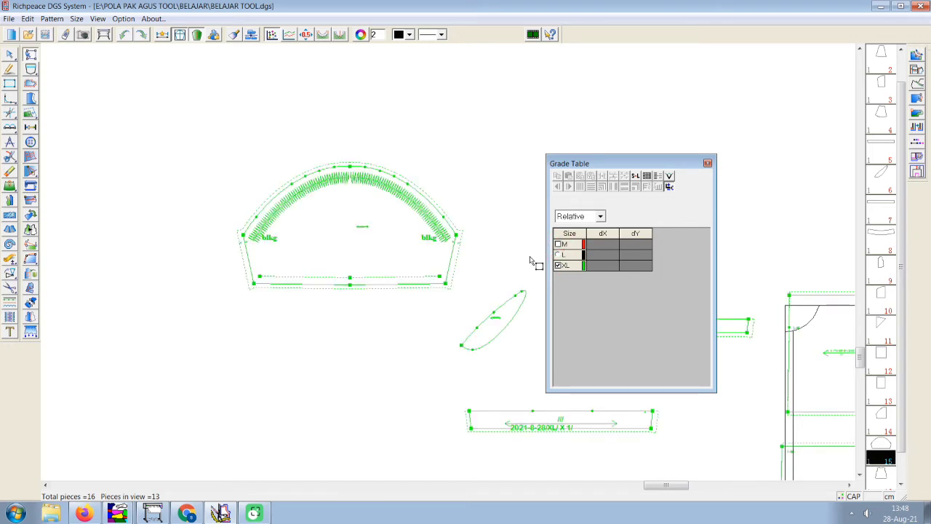
{"action": "left_click", "coordinate": [531, 260]}
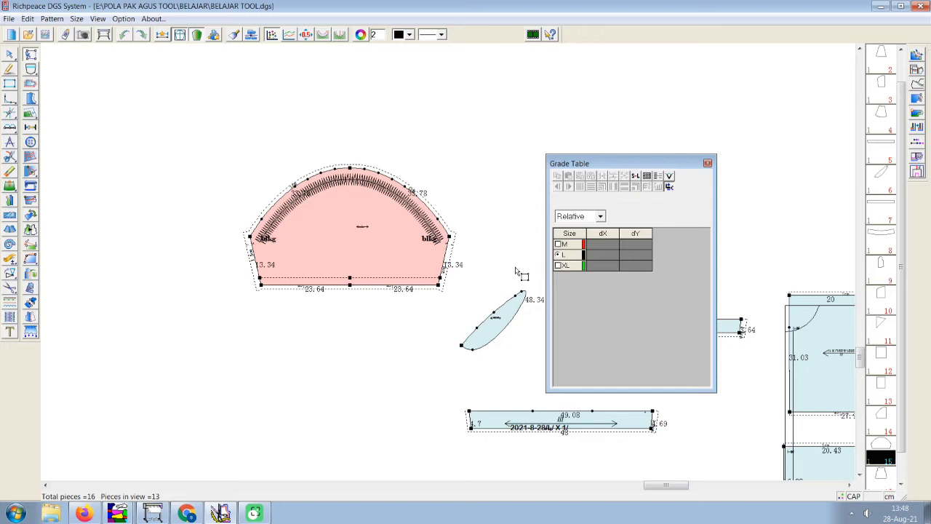
Re-show the M and XL outlines, close the Grade Table, zoom out, and pick Symmetry adjust (M)
{"action": "key", "text": "space"}
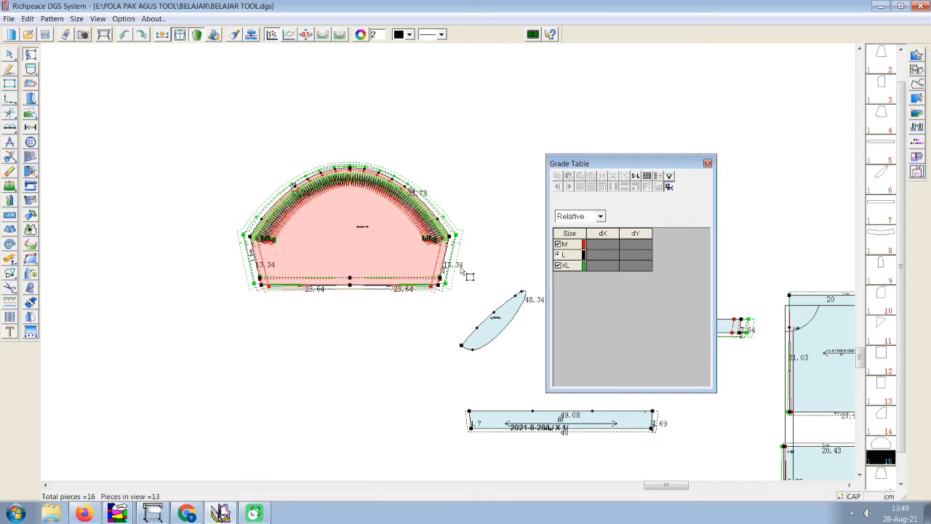
{"action": "left_click", "coordinate": [707, 164]}
{"action": "scroll", "coordinate": [549, 282], "scroll_direction": "down", "scroll_amount": 1}
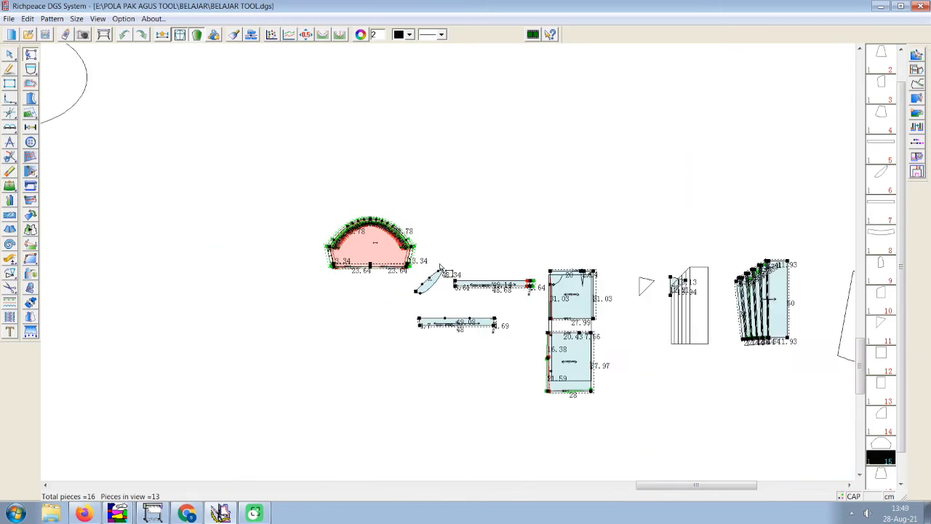
{"action": "scroll", "coordinate": [415, 240], "scroll_direction": "down", "scroll_amount": 1}
{"action": "scroll", "coordinate": [421, 261], "scroll_direction": "down", "scroll_amount": 1}
{"action": "scroll", "coordinate": [419, 256], "scroll_direction": "down", "scroll_amount": 2}
{"action": "scroll", "coordinate": [426, 260], "scroll_direction": "down", "scroll_amount": 2}
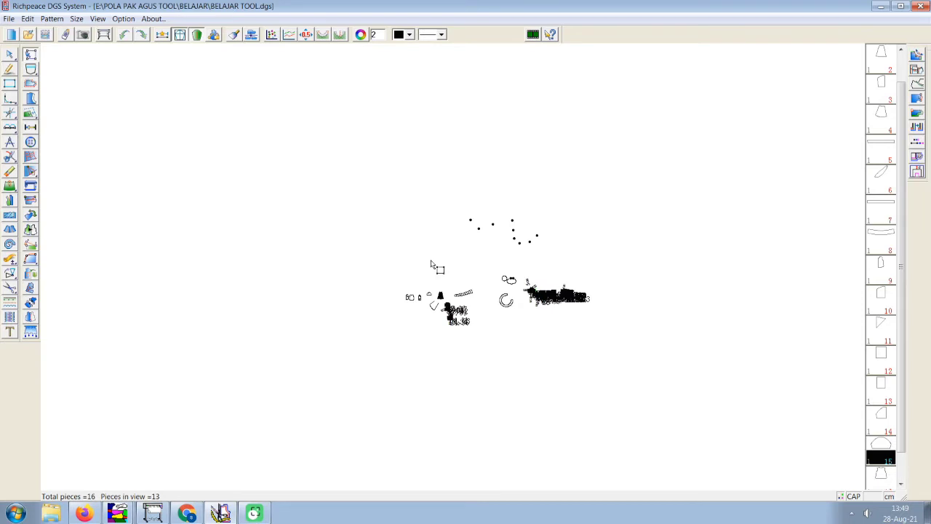
{"action": "scroll", "coordinate": [440, 283], "scroll_direction": "up", "scroll_amount": 3}
{"action": "scroll", "coordinate": [445, 271], "scroll_direction": "up", "scroll_amount": 1}
{"action": "scroll", "coordinate": [446, 270], "scroll_direction": "up", "scroll_amount": 1}
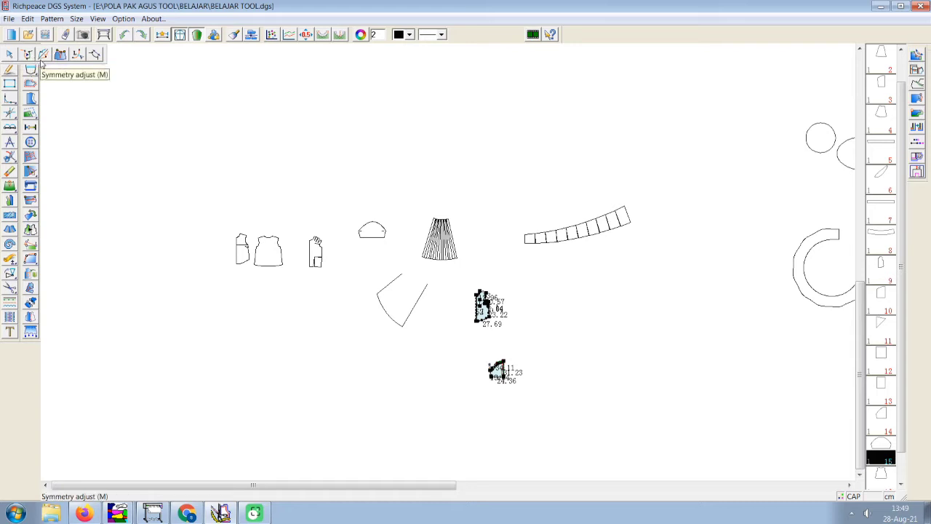
{"action": "left_click", "coordinate": [42, 63]}
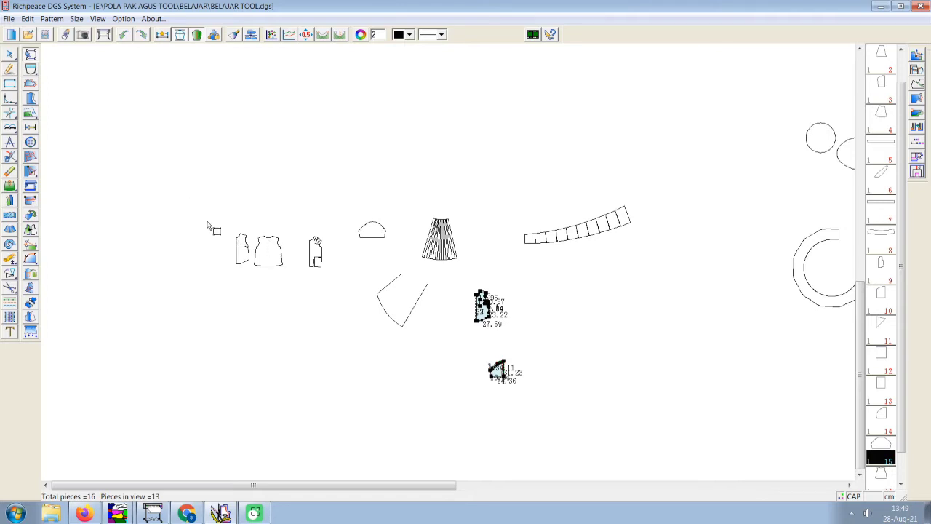
{"action": "left_click", "coordinate": [13, 56]}
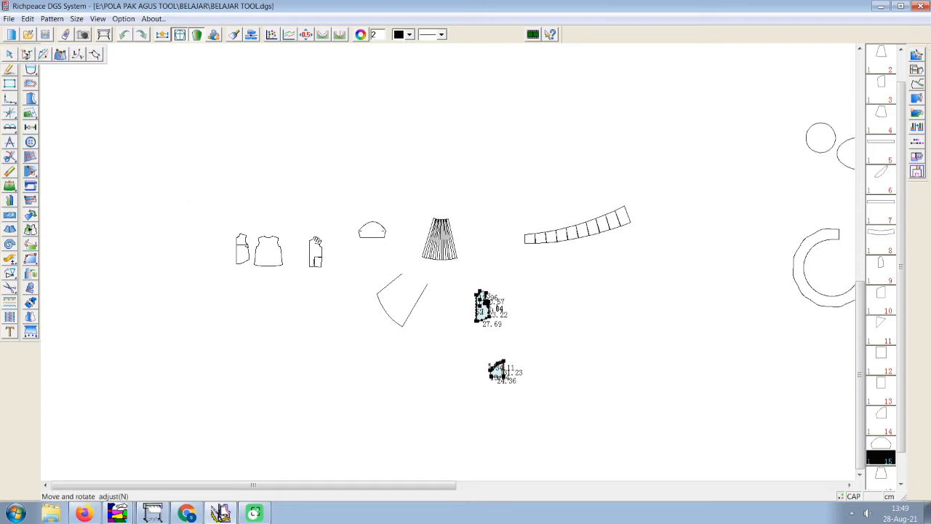
With the Modify curve tool, pick the bodice shoulder lines and front armhole, then clear the selection
{"action": "left_click", "coordinate": [12, 55]}
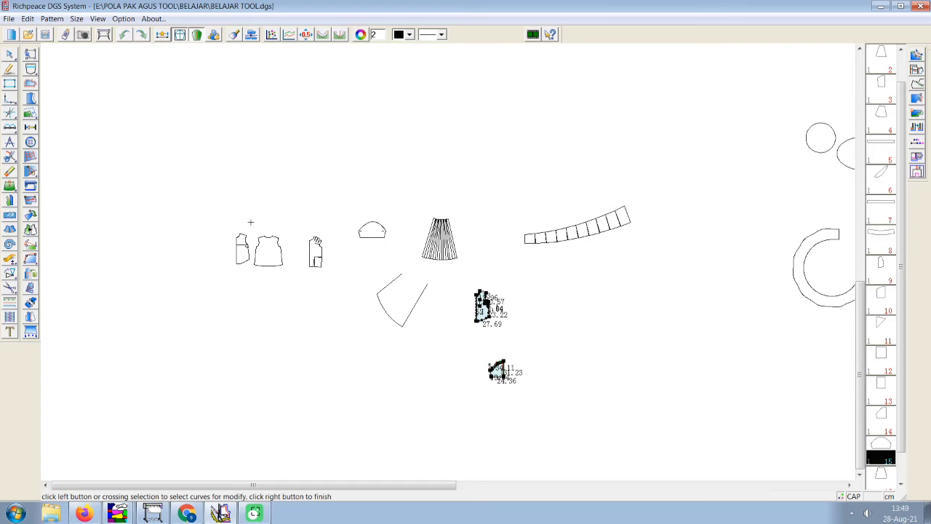
{"action": "scroll", "coordinate": [250, 222], "scroll_direction": "up", "scroll_amount": 1}
{"action": "scroll", "coordinate": [505, 262], "scroll_direction": "up", "scroll_amount": 1}
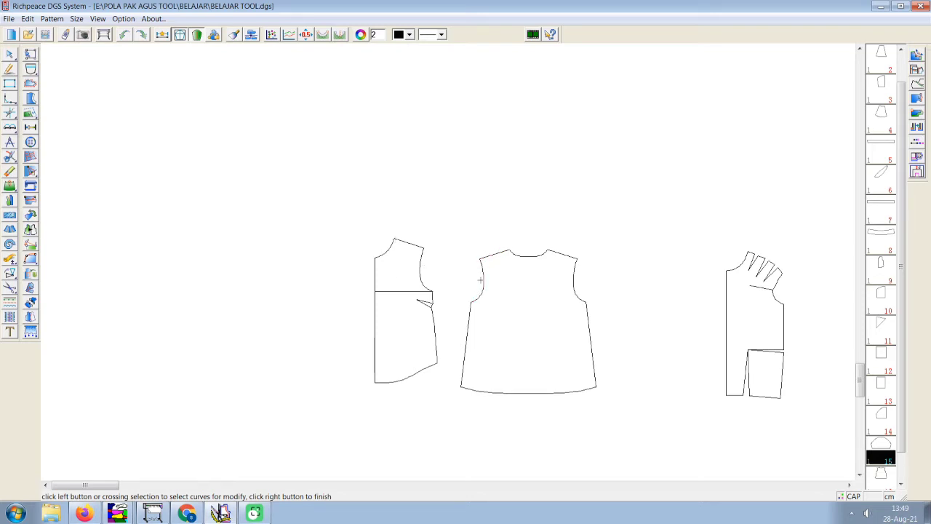
{"action": "scroll", "coordinate": [436, 244], "scroll_direction": "up", "scroll_amount": 2}
{"action": "left_click", "coordinate": [537, 263]}
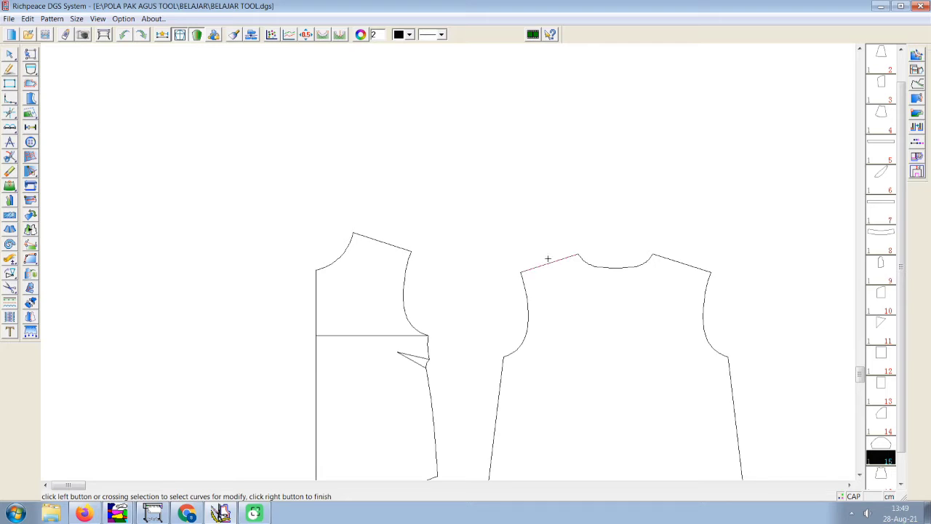
{"action": "left_click", "coordinate": [392, 245]}
{"action": "left_click", "coordinate": [404, 287]}
{"action": "right_click", "coordinate": [400, 285]}
Pick the front armhole curve first, then the back armhole curve
{"action": "left_click", "coordinate": [406, 275]}
{"action": "right_click", "coordinate": [405, 275]}
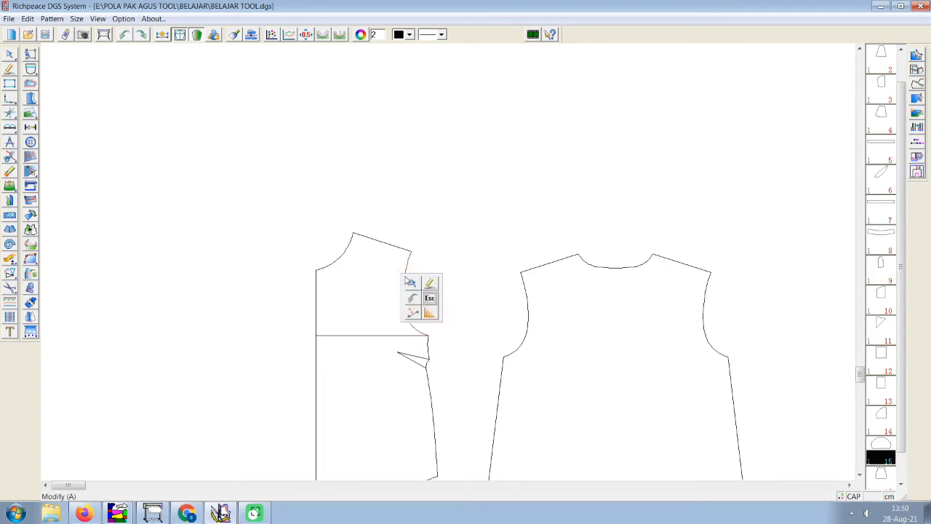
{"action": "left_click", "coordinate": [393, 277]}
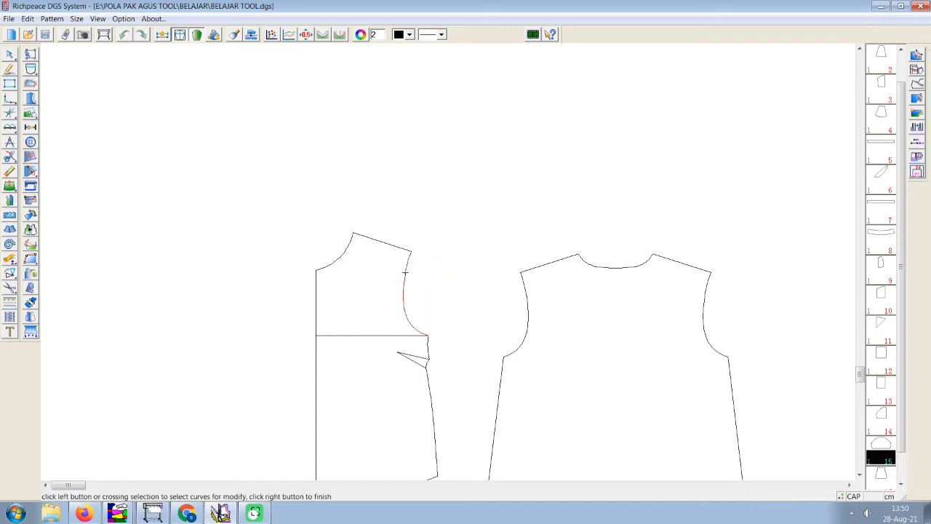
{"action": "left_click", "coordinate": [406, 269]}
{"action": "left_click", "coordinate": [526, 313]}
Confirm both armholes, pick the back and front shoulder lines, and open Combine Adjust
{"action": "right_click", "coordinate": [531, 306]}
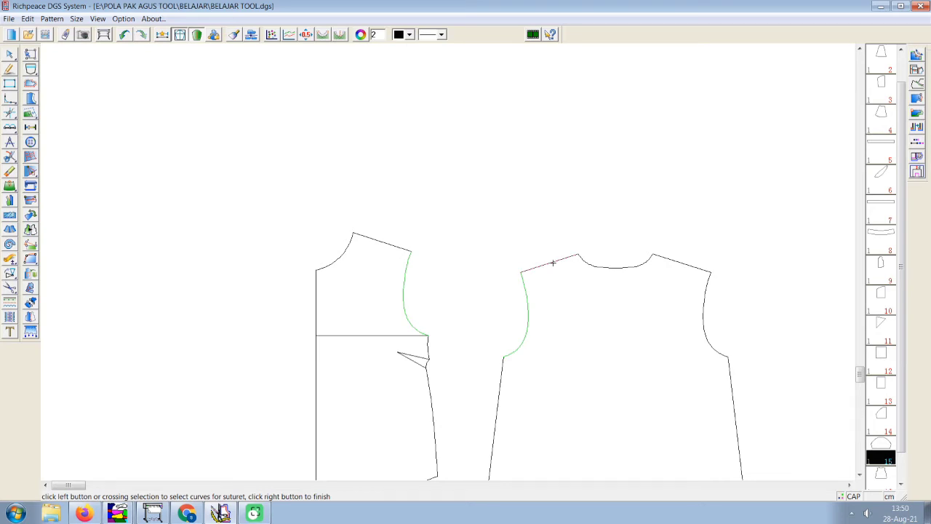
{"action": "left_click", "coordinate": [553, 262]}
{"action": "left_click", "coordinate": [397, 248]}
{"action": "left_click", "coordinate": [391, 244]}
{"action": "right_click", "coordinate": [428, 238]}
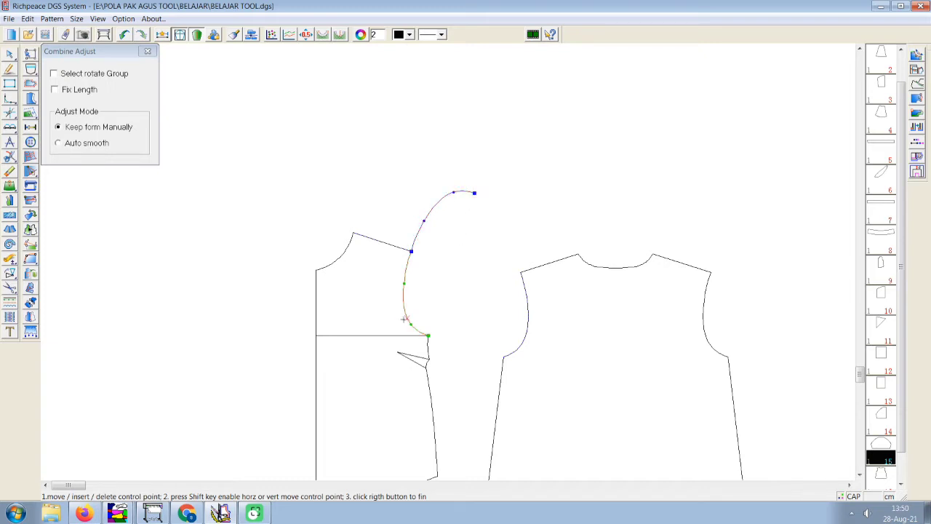
Drag the back armhole control points, lowering its top slightly, so the joined curve flows through the shoulder
{"action": "scroll", "coordinate": [447, 260], "scroll_direction": "up", "scroll_amount": 1}
{"action": "scroll", "coordinate": [448, 259], "scroll_direction": "up", "scroll_amount": 1}
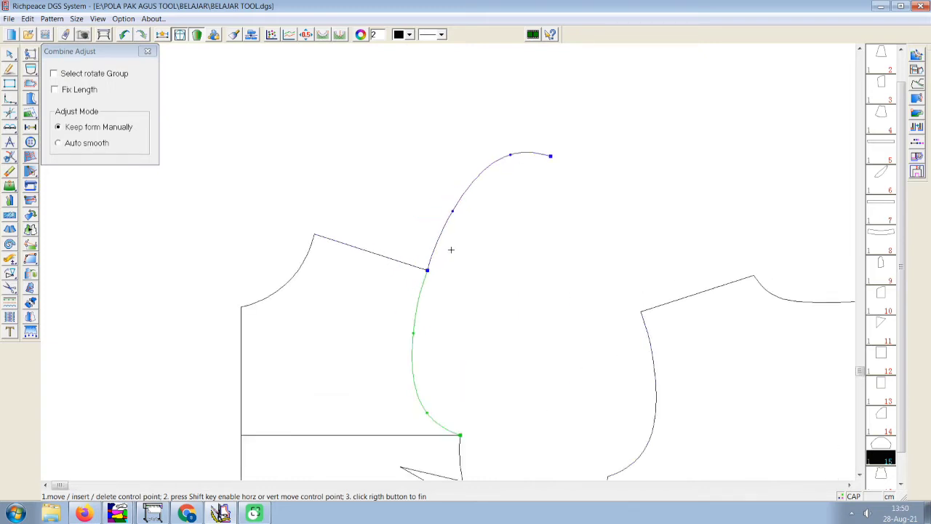
{"action": "left_click", "coordinate": [448, 210]}
{"action": "left_click_drag", "start_coordinate": [448, 210], "coordinate": [440, 208]}
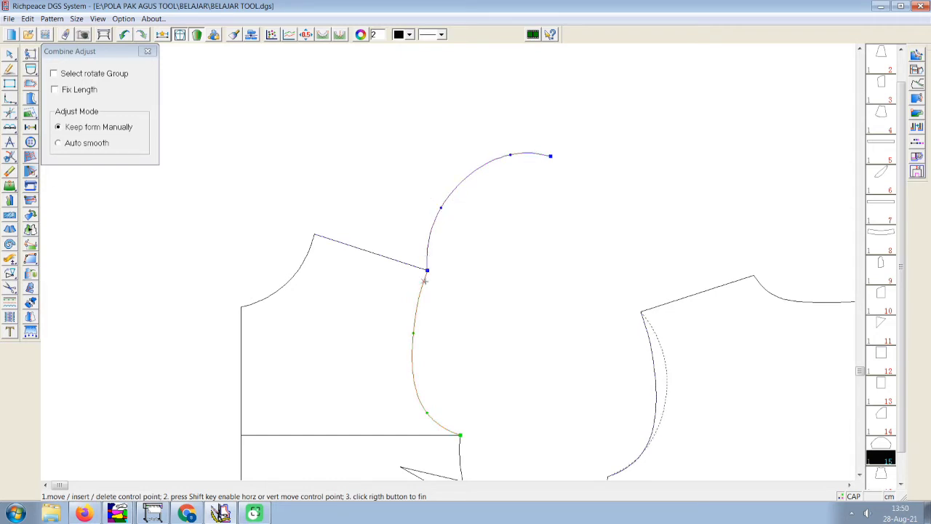
{"action": "left_click_drag", "start_coordinate": [440, 208], "coordinate": [455, 211]}
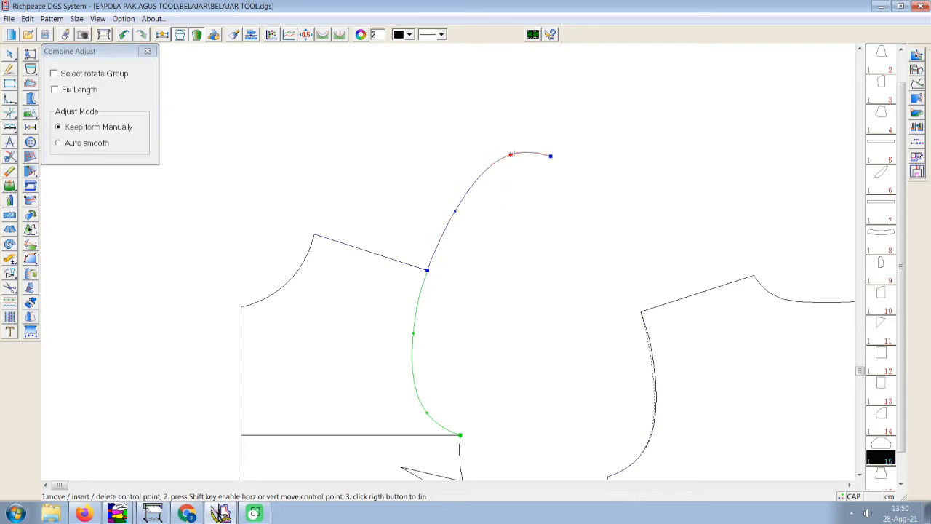
{"action": "left_click_drag", "start_coordinate": [510, 154], "coordinate": [508, 161]}
{"action": "scroll", "coordinate": [497, 281], "scroll_direction": "down", "scroll_amount": 3}
{"action": "scroll", "coordinate": [455, 278], "scroll_direction": "up", "scroll_amount": 2}
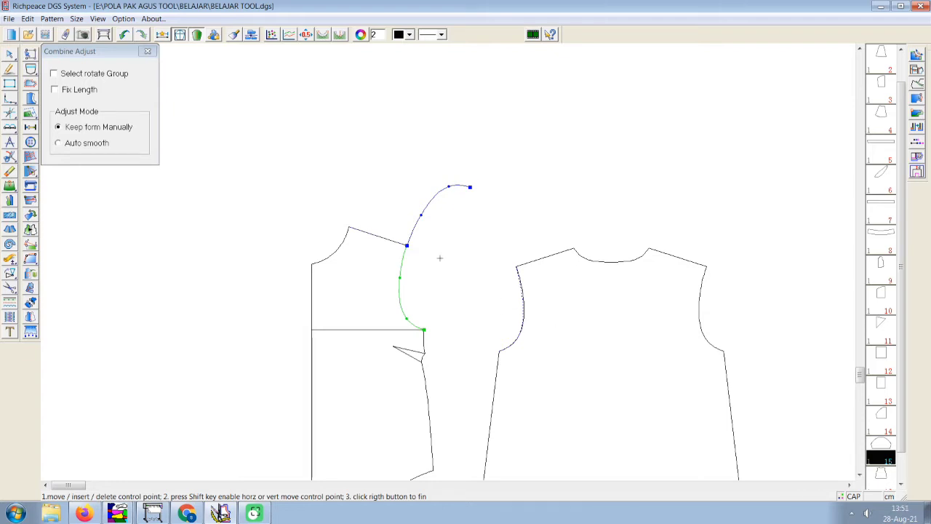
{"action": "scroll", "coordinate": [421, 281], "scroll_direction": "up", "scroll_amount": 2}
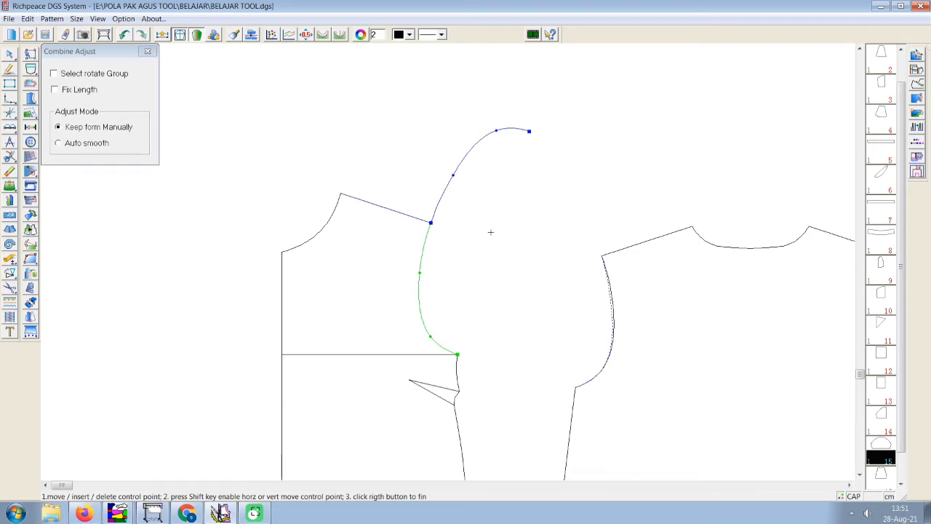
Finish the joined armhole adjustment, leaving the front bodice armhole at 20.57
{"action": "right_click", "coordinate": [324, 170]}
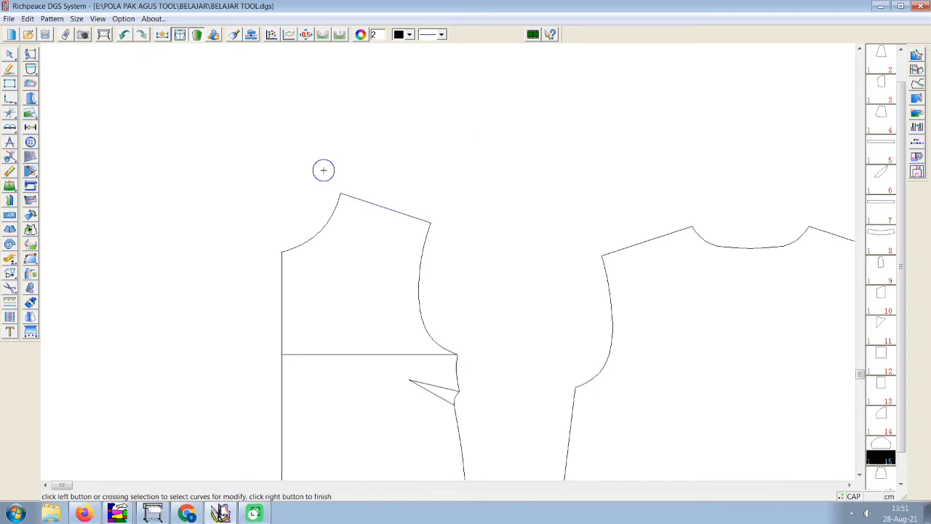
{"action": "scroll", "coordinate": [473, 233], "scroll_direction": "down", "scroll_amount": 1}
{"action": "scroll", "coordinate": [519, 294], "scroll_direction": "down", "scroll_amount": 1}
{"action": "scroll", "coordinate": [499, 273], "scroll_direction": "down", "scroll_amount": 1}
{"action": "scroll", "coordinate": [499, 273], "scroll_direction": "up", "scroll_amount": 1}
{"action": "scroll", "coordinate": [409, 260], "scroll_direction": "up", "scroll_amount": 1}
{"action": "scroll", "coordinate": [378, 258], "scroll_direction": "up", "scroll_amount": 1}
Zoom out and back in until the front bodice piece fills the canvas
{"action": "scroll", "coordinate": [445, 269], "scroll_direction": "down", "scroll_amount": 1}
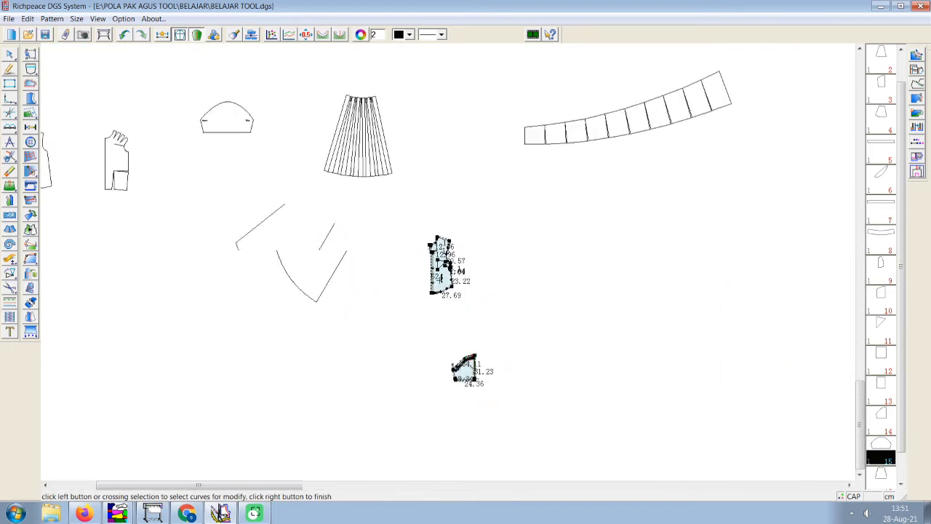
{"action": "scroll", "coordinate": [458, 271], "scroll_direction": "down", "scroll_amount": 1}
{"action": "scroll", "coordinate": [507, 264], "scroll_direction": "down", "scroll_amount": 1}
{"action": "scroll", "coordinate": [450, 264], "scroll_direction": "down", "scroll_amount": 1}
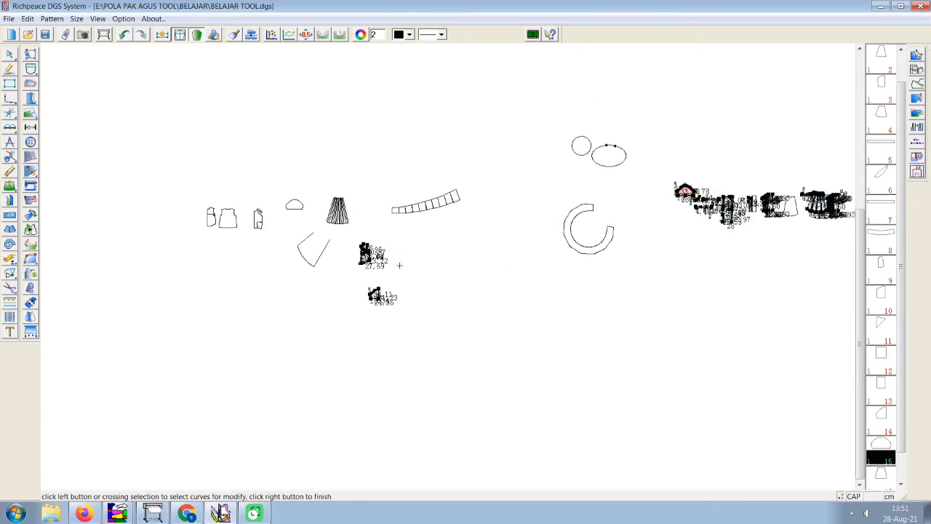
{"action": "scroll", "coordinate": [399, 265], "scroll_direction": "up", "scroll_amount": 1}
{"action": "scroll", "coordinate": [415, 260], "scroll_direction": "down", "scroll_amount": 1}
{"action": "scroll", "coordinate": [441, 251], "scroll_direction": "up", "scroll_amount": 1}
{"action": "scroll", "coordinate": [490, 246], "scroll_direction": "up", "scroll_amount": 1}
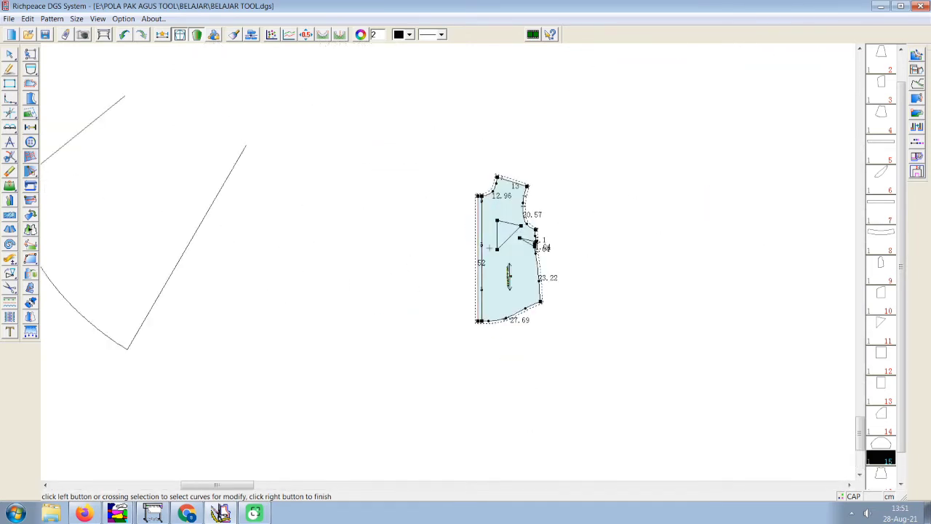
{"action": "scroll", "coordinate": [483, 247], "scroll_direction": "down", "scroll_amount": 1}
{"action": "scroll", "coordinate": [466, 246], "scroll_direction": "up", "scroll_amount": 1}
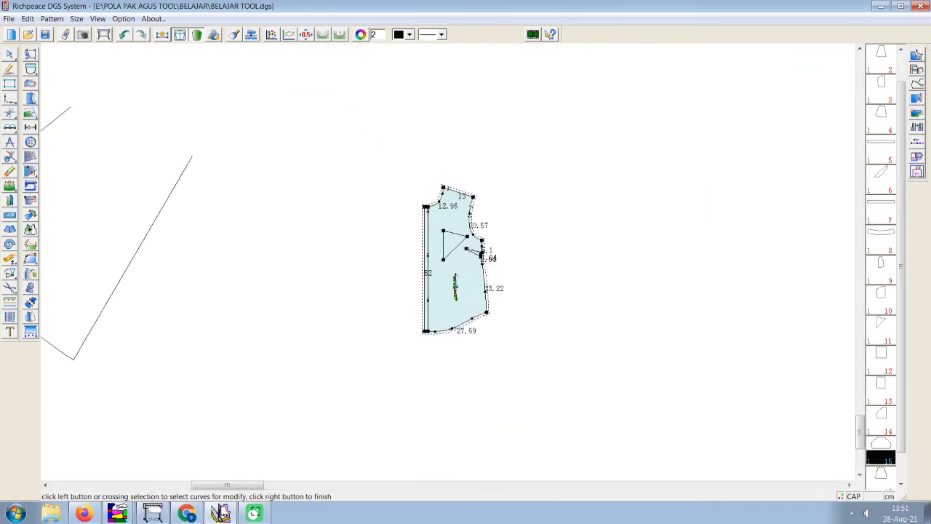
{"action": "scroll", "coordinate": [458, 206], "scroll_direction": "down", "scroll_amount": 1}
{"action": "scroll", "coordinate": [451, 247], "scroll_direction": "up", "scroll_amount": 1}
{"action": "scroll", "coordinate": [447, 262], "scroll_direction": "up", "scroll_amount": 2}
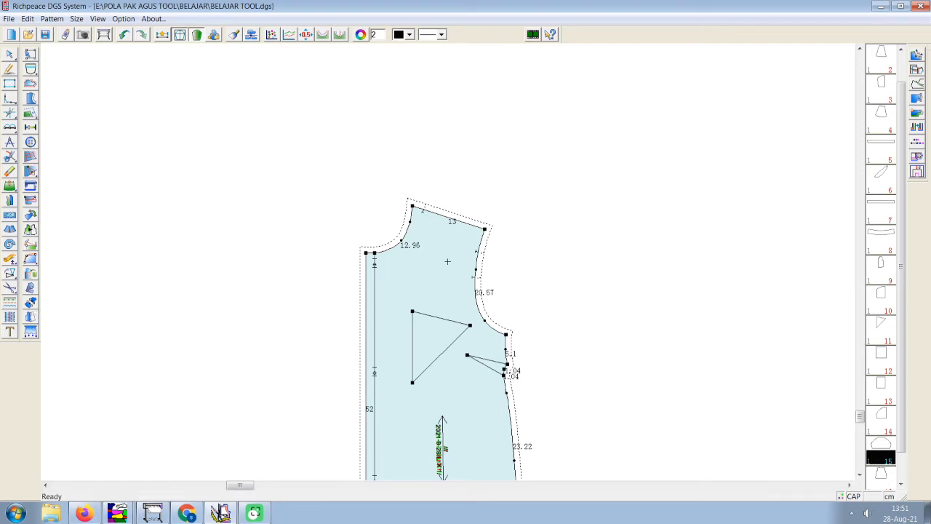
{"action": "scroll", "coordinate": [461, 294], "scroll_direction": "down", "scroll_amount": 5}
{"action": "scroll", "coordinate": [421, 251], "scroll_direction": "up", "scroll_amount": 2}
{"action": "scroll", "coordinate": [422, 251], "scroll_direction": "up", "scroll_amount": 1}
{"action": "scroll", "coordinate": [253, 300], "scroll_direction": "up", "scroll_amount": 1}
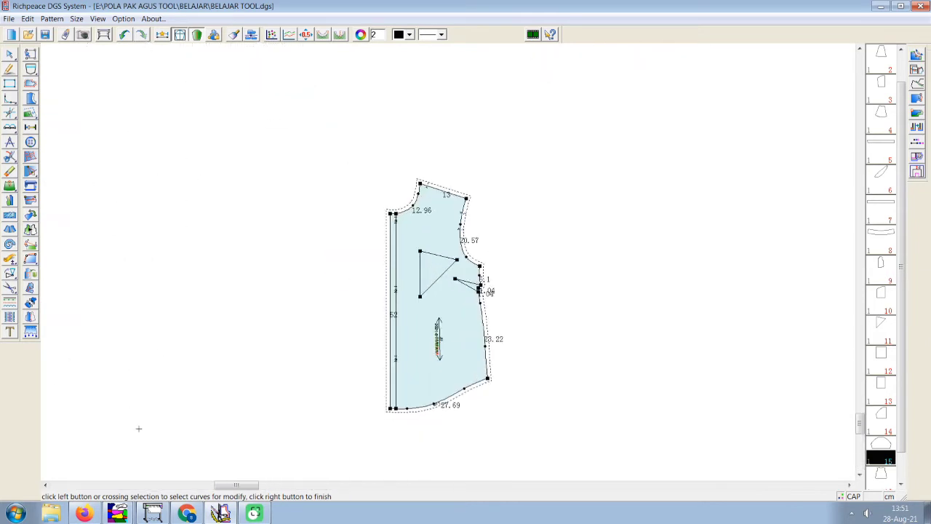
{"action": "left_click", "coordinate": [36, 327]}
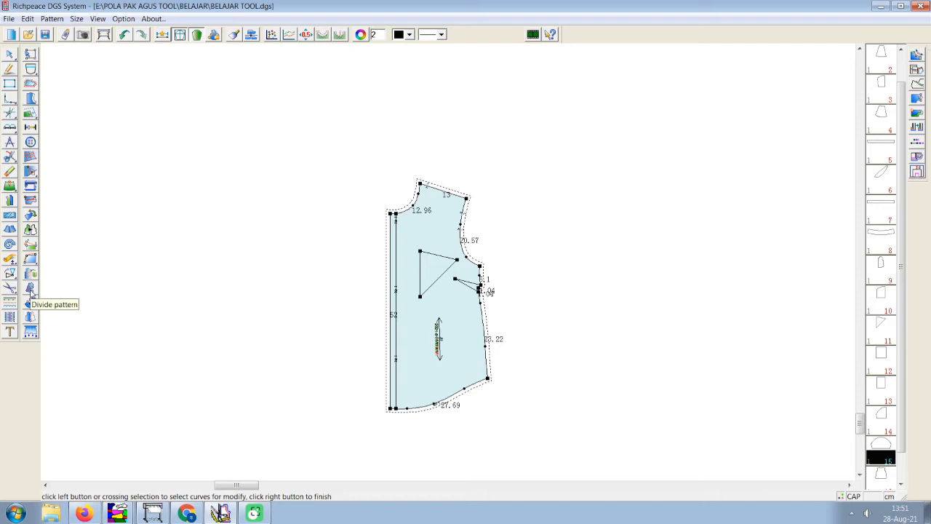
Divide the front bodice from the armhole point across to centre front, giving 17 pieces
{"action": "left_click", "coordinate": [30, 290]}
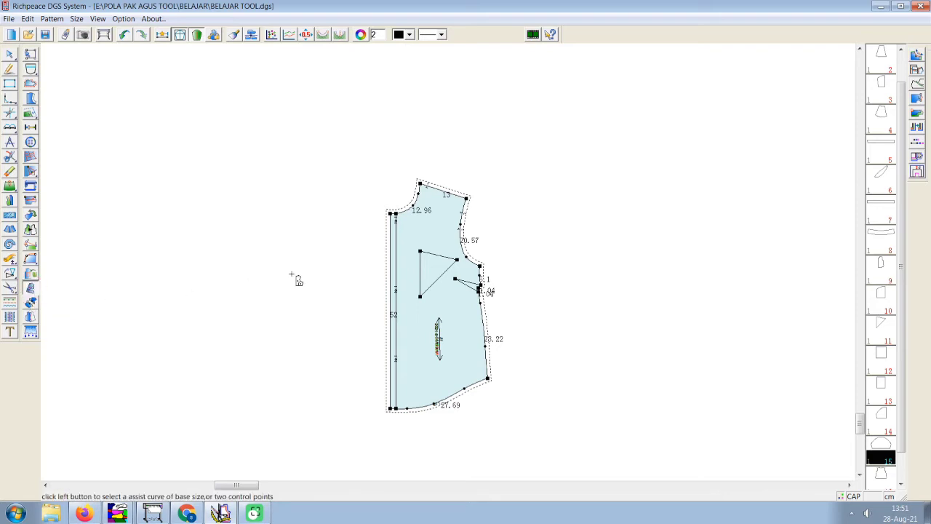
{"action": "left_click", "coordinate": [461, 235]}
{"action": "left_click", "coordinate": [393, 247]}
{"action": "right_click", "coordinate": [397, 248]}
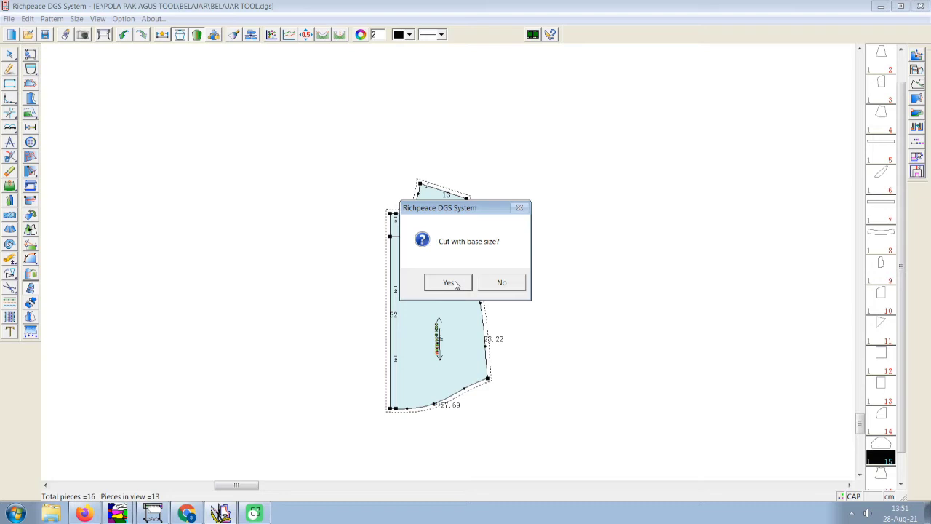
{"action": "left_click", "coordinate": [504, 282]}
{"action": "left_click", "coordinate": [441, 282]}
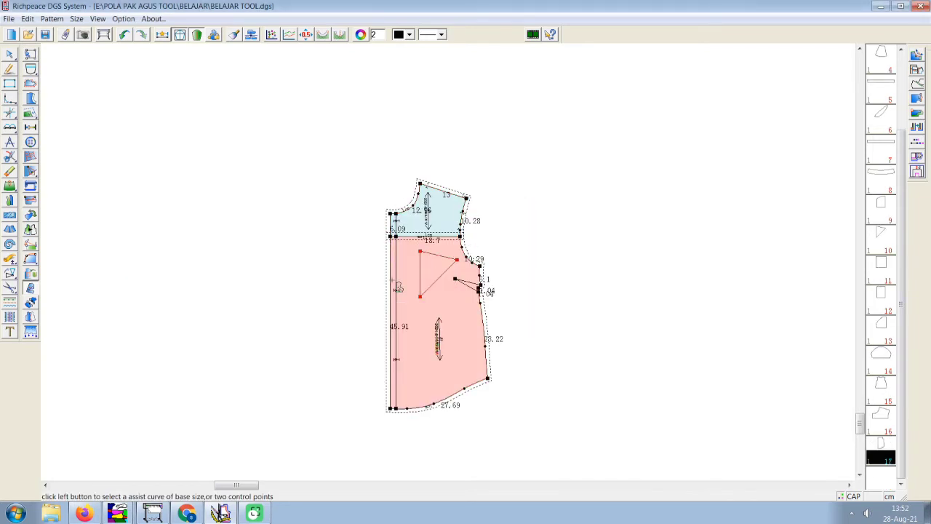
{"action": "scroll", "coordinate": [461, 267], "scroll_direction": "up", "scroll_amount": 3}
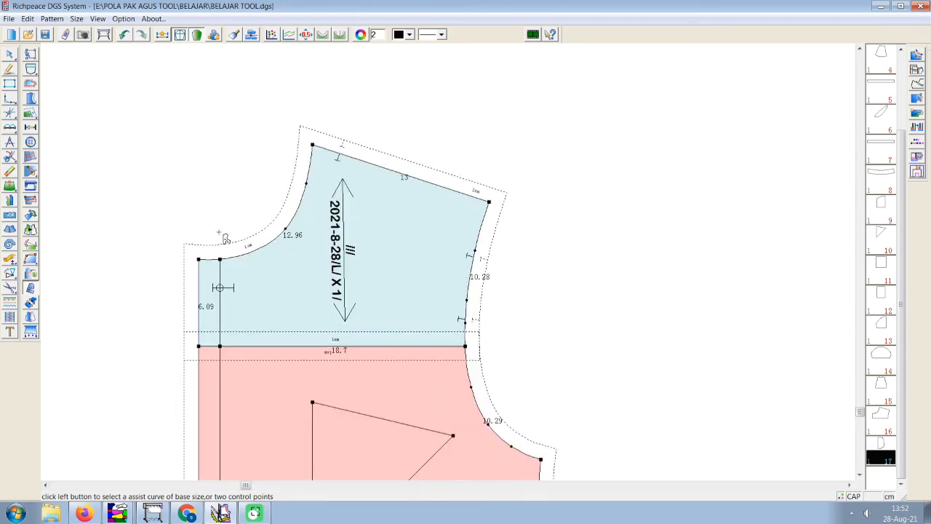
{"action": "left_click", "coordinate": [123, 34]}
{"action": "left_click", "coordinate": [123, 34]}
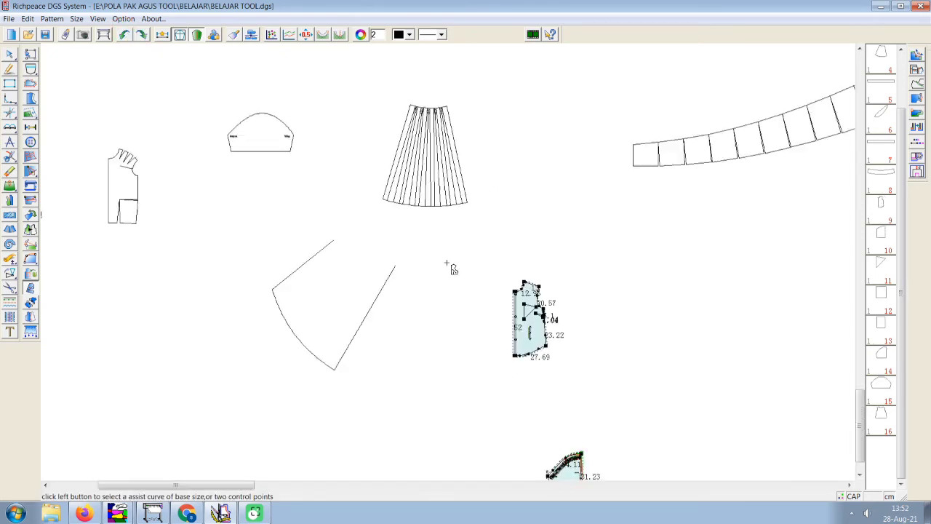
{"action": "scroll", "coordinate": [285, 232], "scroll_direction": "left", "scroll_amount": 5}
{"action": "scroll", "coordinate": [312, 222], "scroll_direction": "up", "scroll_amount": 3}
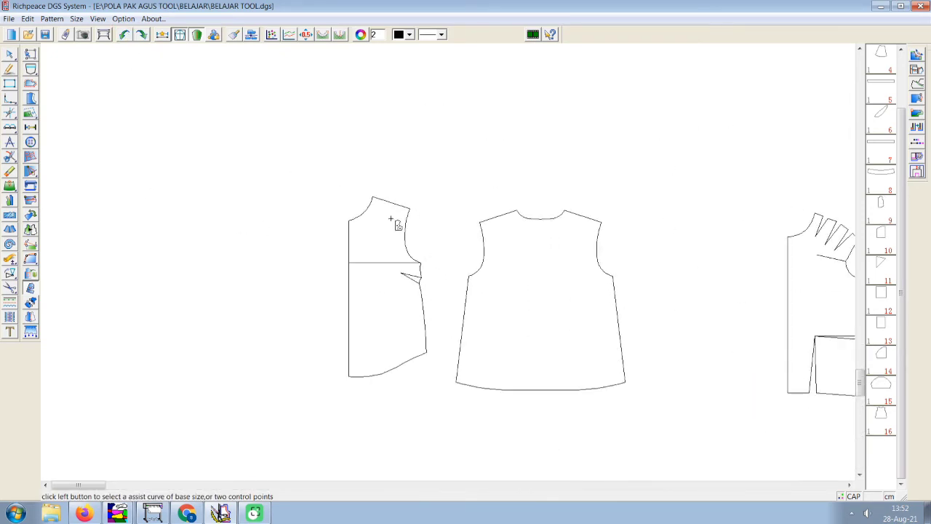
{"action": "right_click", "coordinate": [327, 212]}
{"action": "left_click", "coordinate": [386, 202]}
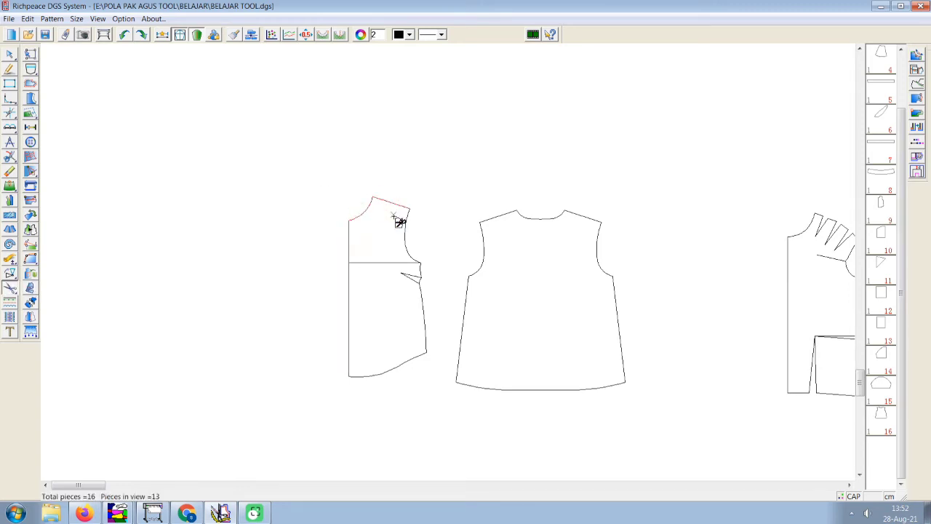
{"action": "left_click", "coordinate": [401, 262]}
{"action": "left_click", "coordinate": [408, 233]}
{"action": "right_click", "coordinate": [409, 247]}
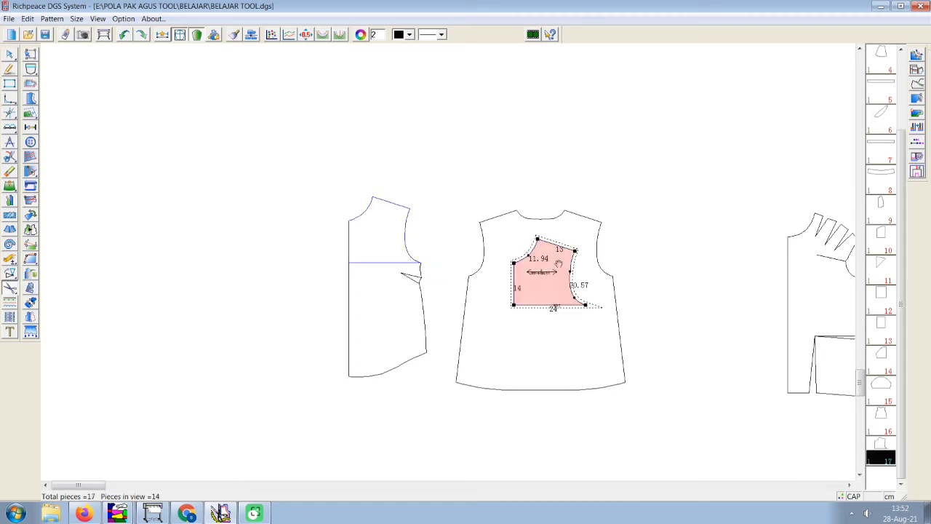
{"action": "scroll", "coordinate": [465, 266], "scroll_direction": "down", "scroll_amount": 3}
{"action": "scroll", "coordinate": [456, 266], "scroll_direction": "up", "scroll_amount": 2}
{"action": "scroll", "coordinate": [454, 265], "scroll_direction": "up", "scroll_amount": 2}
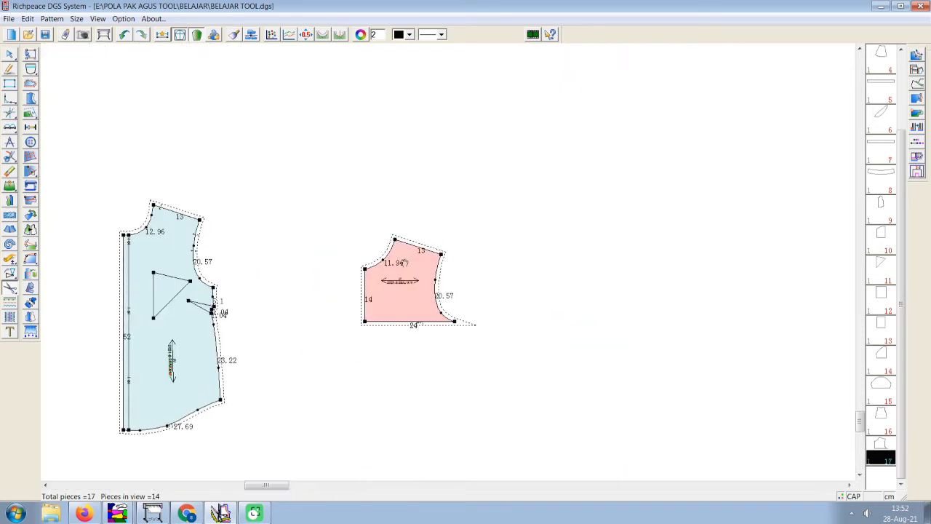
{"action": "scroll", "coordinate": [443, 271], "scroll_direction": "up", "scroll_amount": 1}
{"action": "scroll", "coordinate": [433, 275], "scroll_direction": "up", "scroll_amount": 2}
{"action": "scroll", "coordinate": [423, 279], "scroll_direction": "down", "scroll_amount": 6}
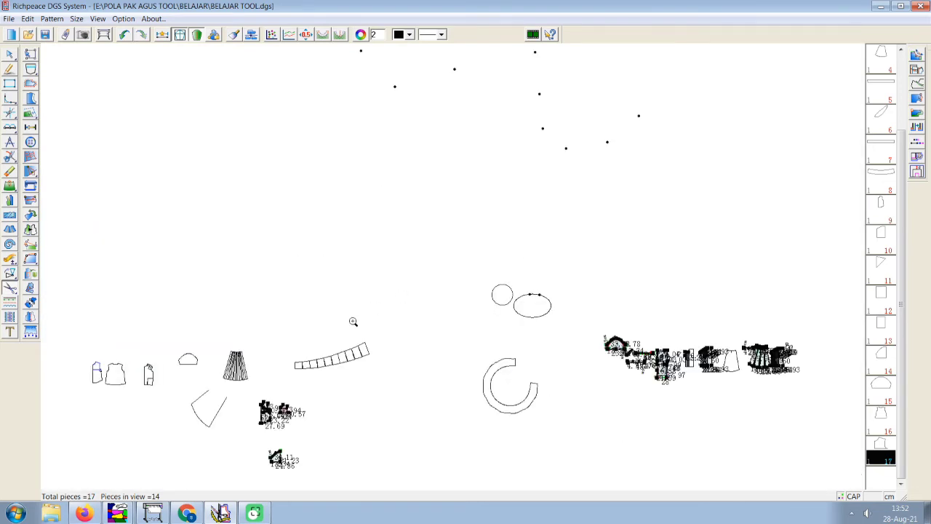
{"action": "scroll", "coordinate": [457, 291], "scroll_direction": "up", "scroll_amount": 1}
{"action": "scroll", "coordinate": [432, 272], "scroll_direction": "up", "scroll_amount": 2}
{"action": "scroll", "coordinate": [448, 257], "scroll_direction": "up", "scroll_amount": 2}
{"action": "scroll", "coordinate": [454, 251], "scroll_direction": "up", "scroll_amount": 1}
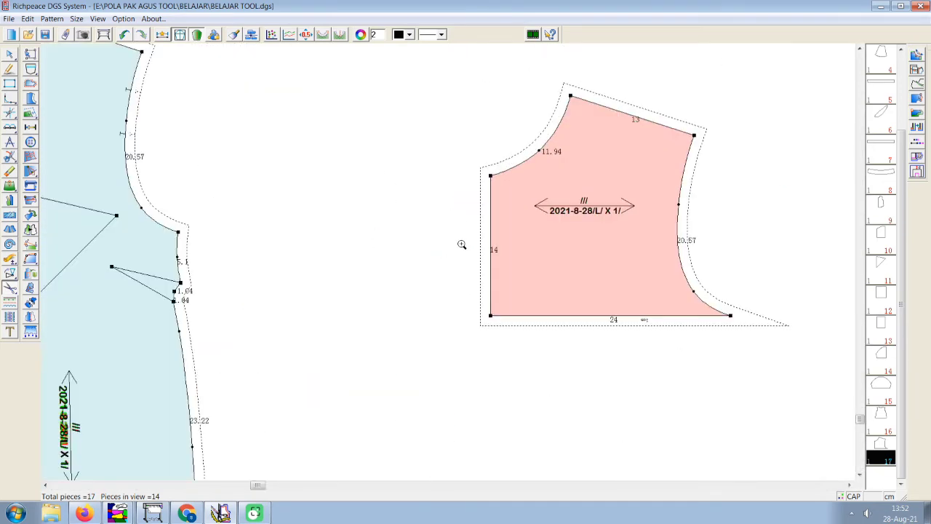
{"action": "scroll", "coordinate": [458, 233], "scroll_direction": "down", "scroll_amount": 5}
{"action": "scroll", "coordinate": [407, 236], "scroll_direction": "down", "scroll_amount": 1}
{"action": "scroll", "coordinate": [368, 230], "scroll_direction": "down", "scroll_amount": 1}
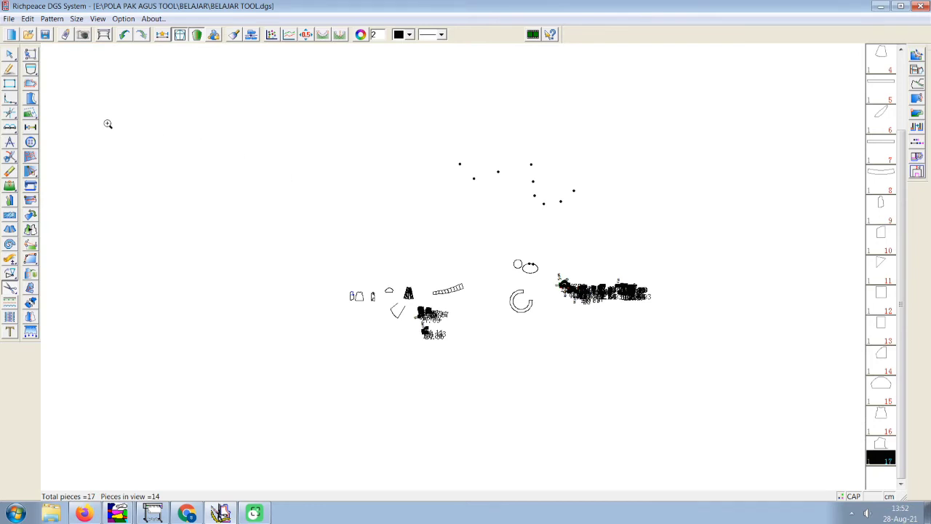
Offset the yoke's centre-front corner 5.5 cm up so that edge measures 19.5, then raise the neckline curve
{"action": "left_click", "coordinate": [10, 55]}
{"action": "scroll", "coordinate": [455, 270], "scroll_direction": "up", "scroll_amount": 2}
{"action": "scroll", "coordinate": [503, 349], "scroll_direction": "down", "scroll_amount": 1}
{"action": "scroll", "coordinate": [503, 349], "scroll_direction": "up", "scroll_amount": 2}
{"action": "scroll", "coordinate": [450, 251], "scroll_direction": "up", "scroll_amount": 2}
{"action": "scroll", "coordinate": [451, 251], "scroll_direction": "up", "scroll_amount": 2}
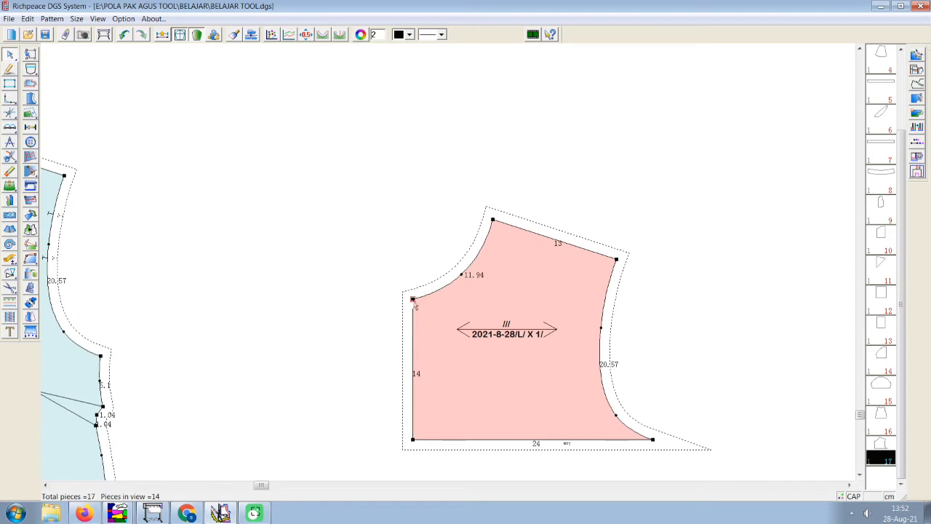
{"action": "left_click_drag", "start_coordinate": [412, 298], "coordinate": [413, 244]}
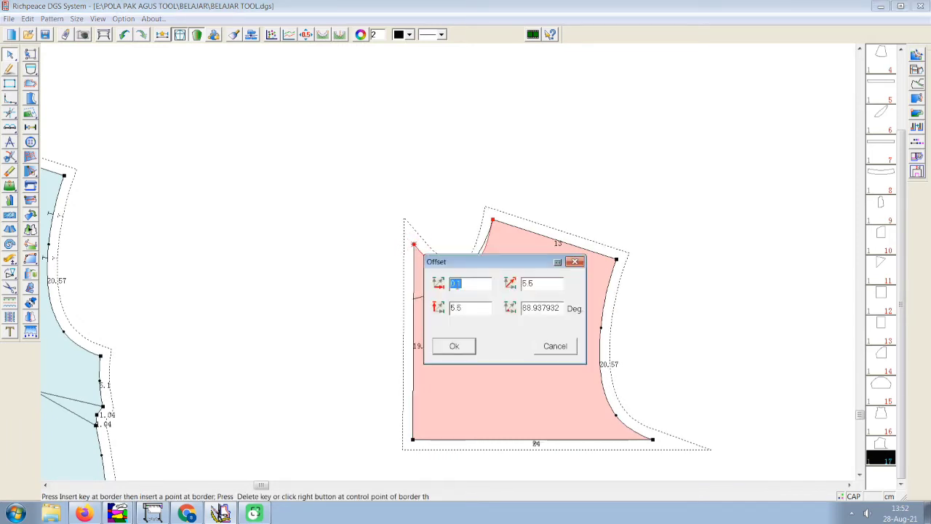
{"action": "left_click", "coordinate": [466, 347]}
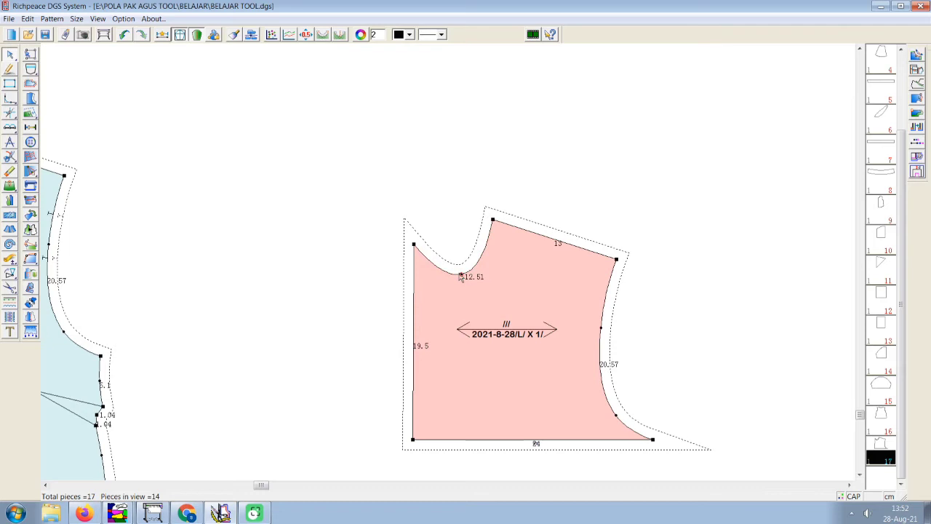
{"action": "left_click_drag", "start_coordinate": [459, 277], "coordinate": [461, 244]}
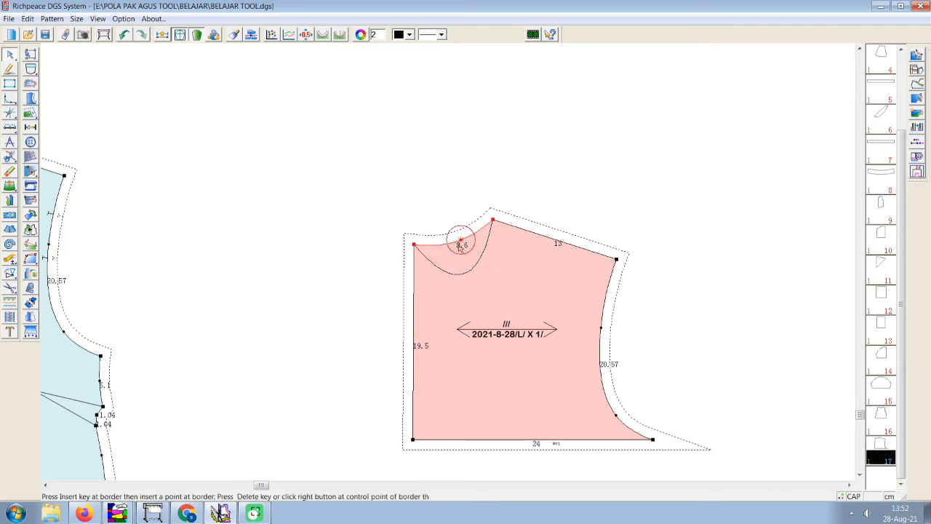
{"action": "left_click", "coordinate": [460, 242]}
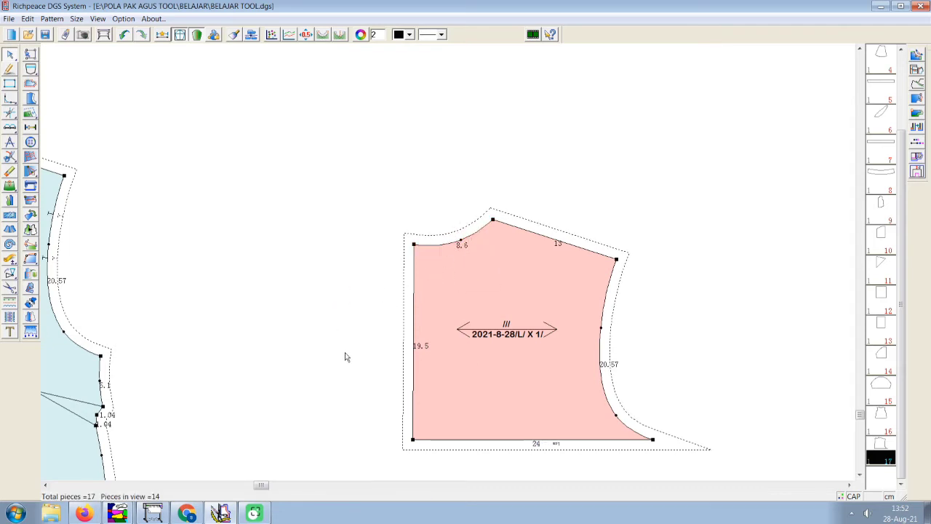
Mirror the pink yoke about its centre-front edge into a full symmetric piece
{"action": "left_click", "coordinate": [31, 317]}
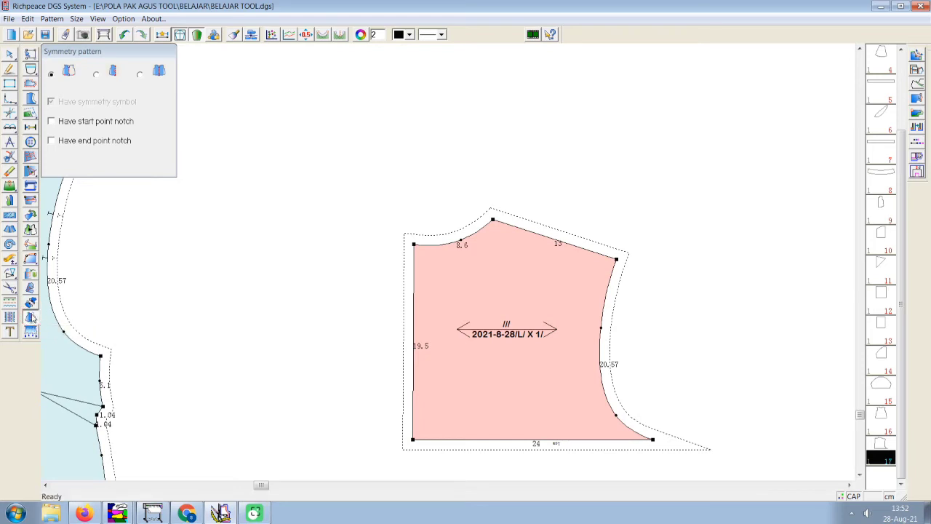
{"action": "left_click", "coordinate": [420, 341]}
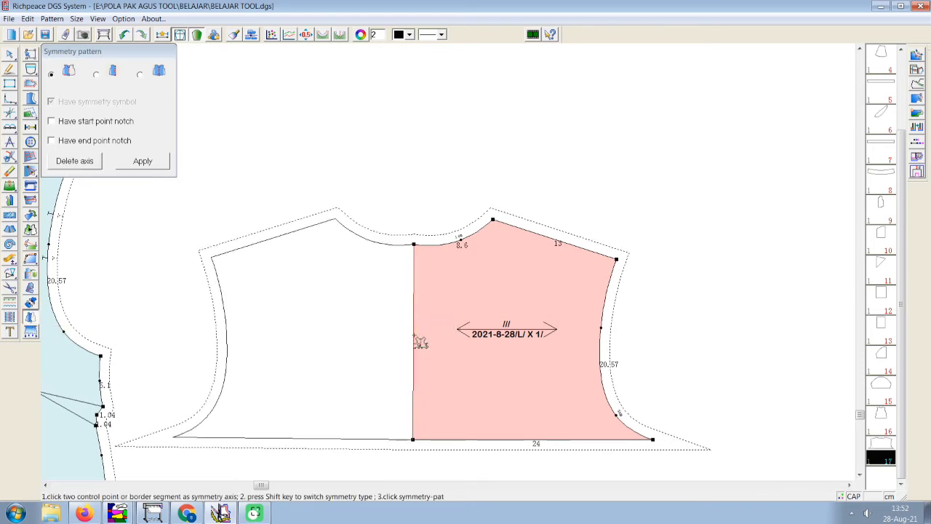
{"action": "scroll", "coordinate": [407, 251], "scroll_direction": "up", "scroll_amount": 2}
{"action": "right_click", "coordinate": [458, 188]}
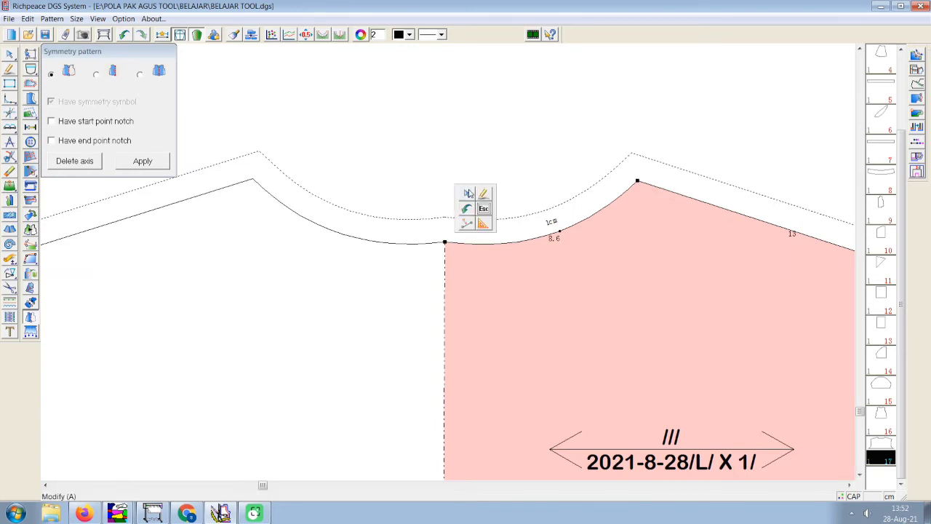
Offset the centre-front neck point so centre front measures 19.2
{"action": "left_click", "coordinate": [463, 193]}
{"action": "left_click", "coordinate": [447, 251]}
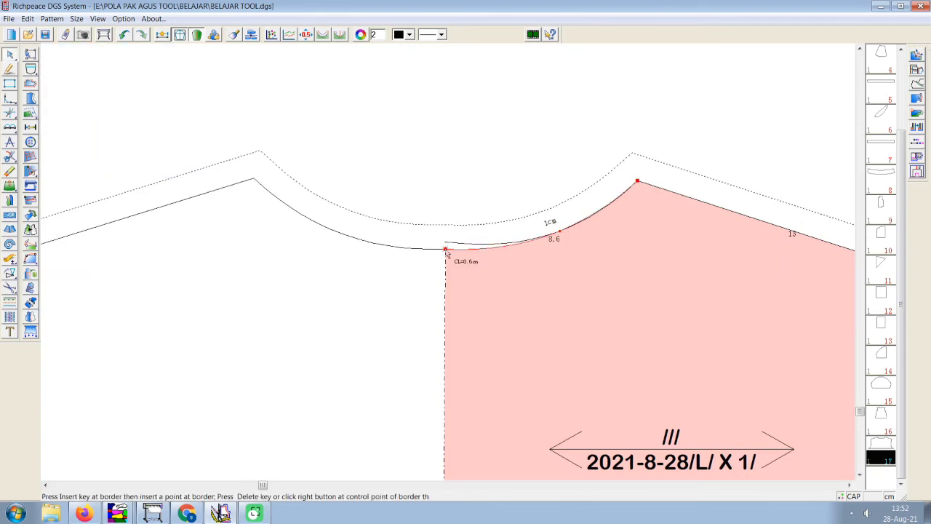
{"action": "right_click", "coordinate": [446, 251]}
{"action": "left_click", "coordinate": [482, 351]}
{"action": "scroll", "coordinate": [448, 266], "scroll_direction": "down", "scroll_amount": 3}
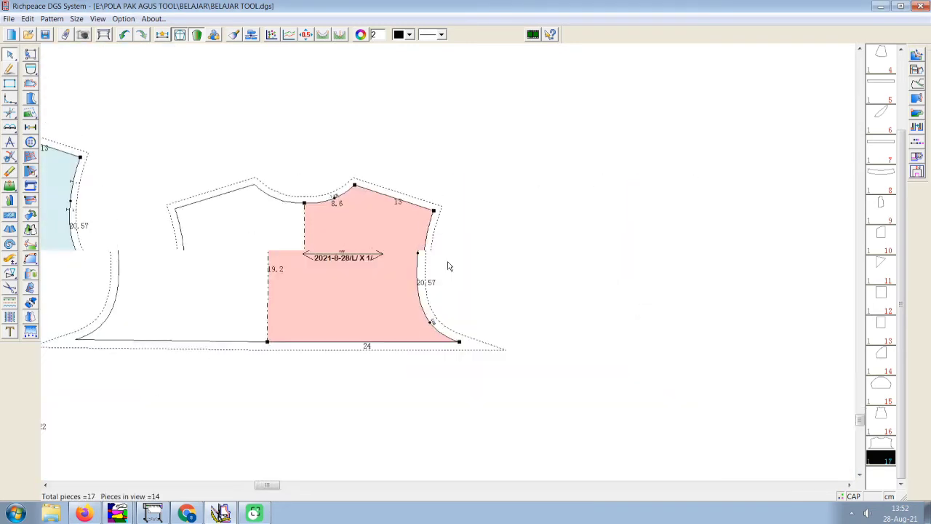
{"action": "scroll", "coordinate": [448, 266], "scroll_direction": "down", "scroll_amount": 2}
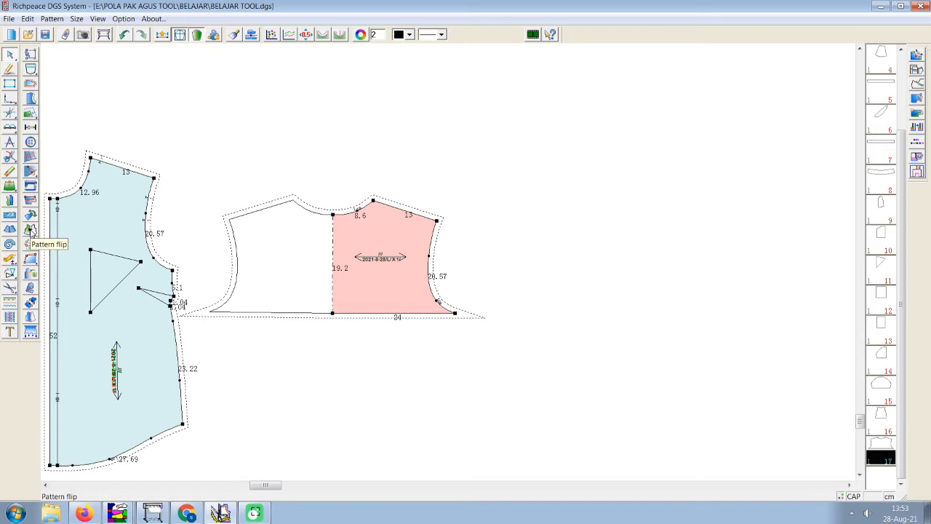
Flip the full pink yoke horizontally with Pattern flip, reversing its halves and label
{"action": "left_click", "coordinate": [31, 229]}
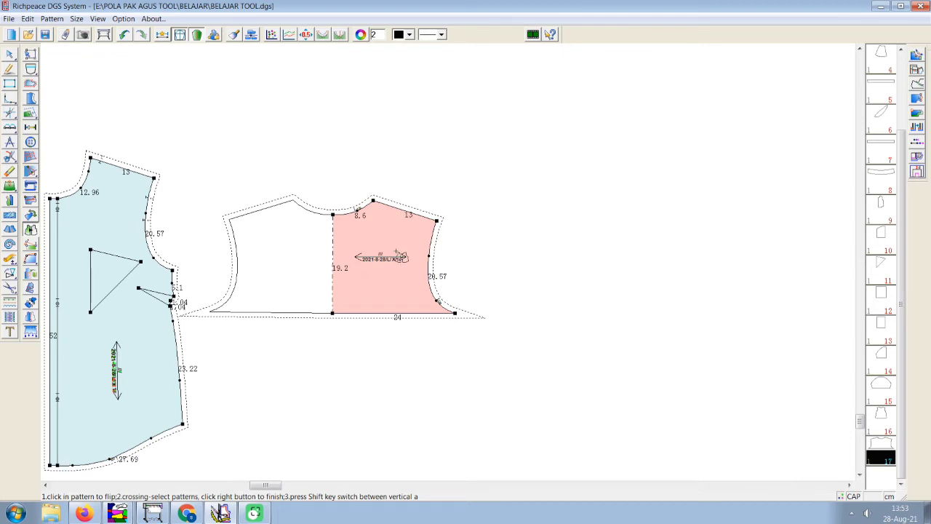
{"action": "left_click", "coordinate": [397, 252]}
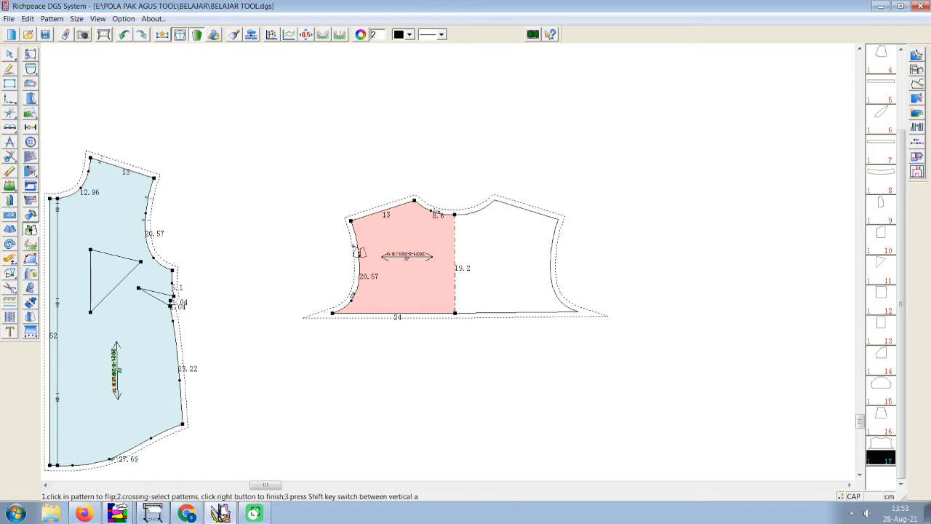
{"action": "left_click", "coordinate": [398, 252]}
{"action": "left_click", "coordinate": [362, 247]}
{"action": "right_click", "coordinate": [260, 167]}
{"action": "left_click", "coordinate": [274, 176]}
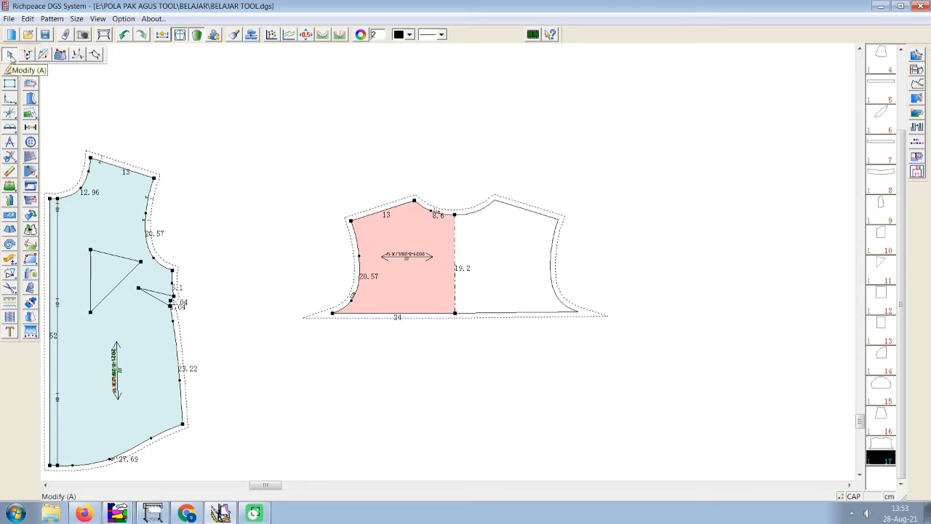
Move the pink yoke next to the blue front bodice
{"action": "left_click", "coordinate": [10, 56]}
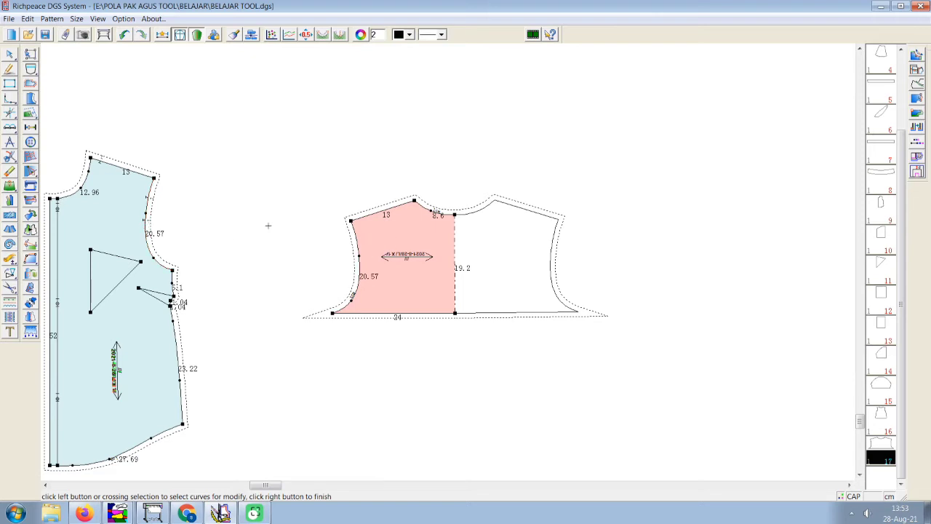
{"action": "left_click_drag", "start_coordinate": [409, 234], "coordinate": [295, 198]}
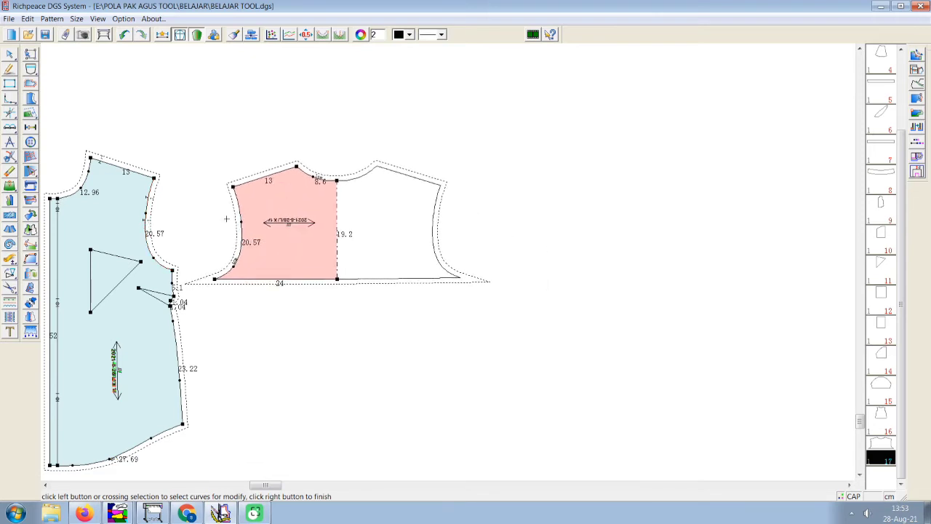
{"action": "scroll", "coordinate": [436, 267], "scroll_direction": "up", "scroll_amount": 2}
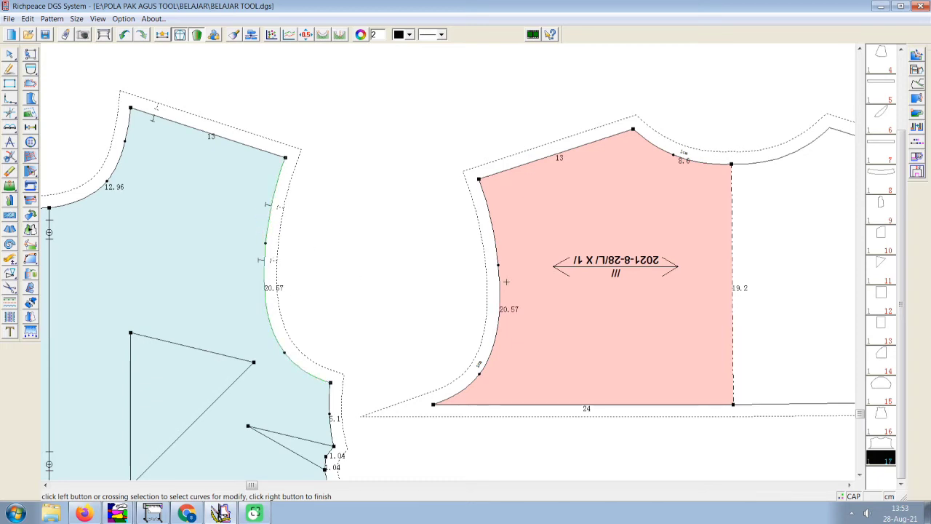
Select both pieces' armhole curves and shoulder lines for joining
{"action": "left_click", "coordinate": [498, 248]}
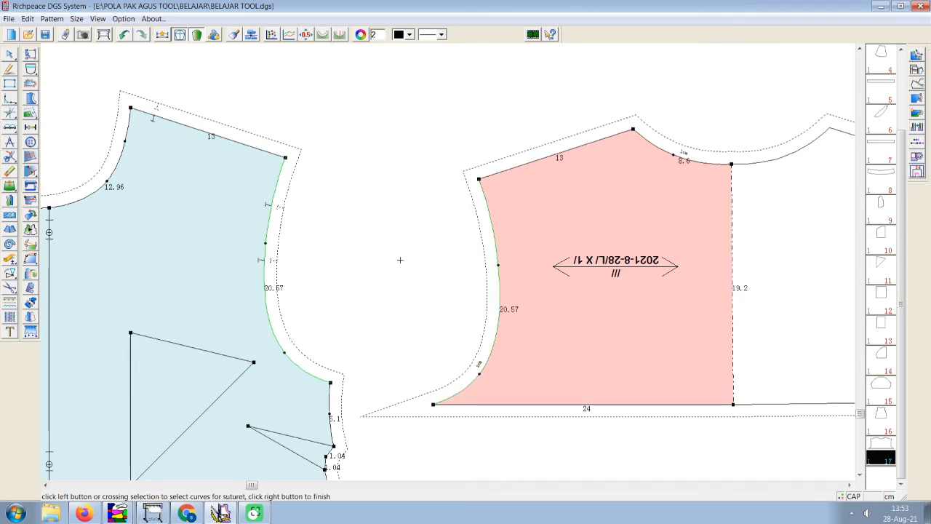
{"action": "right_click", "coordinate": [60, 69]}
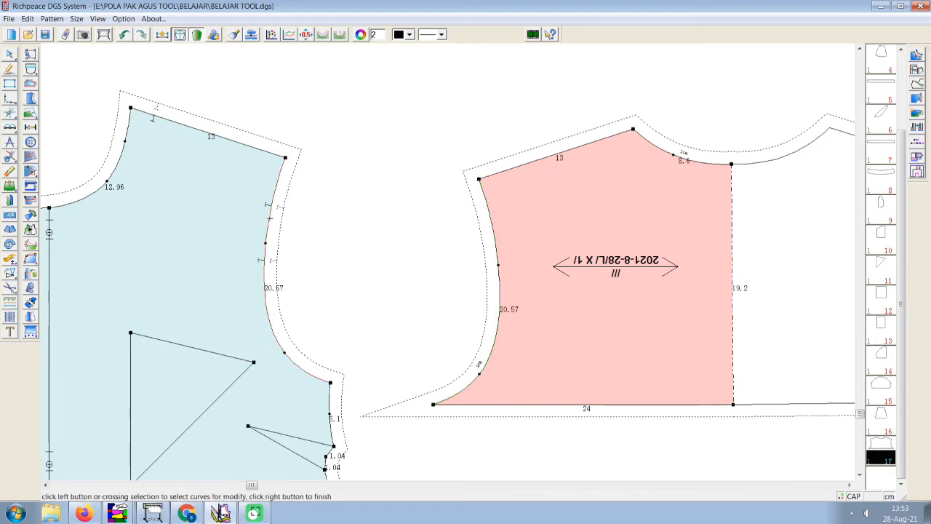
{"action": "left_click", "coordinate": [267, 211]}
{"action": "left_click", "coordinate": [495, 236]}
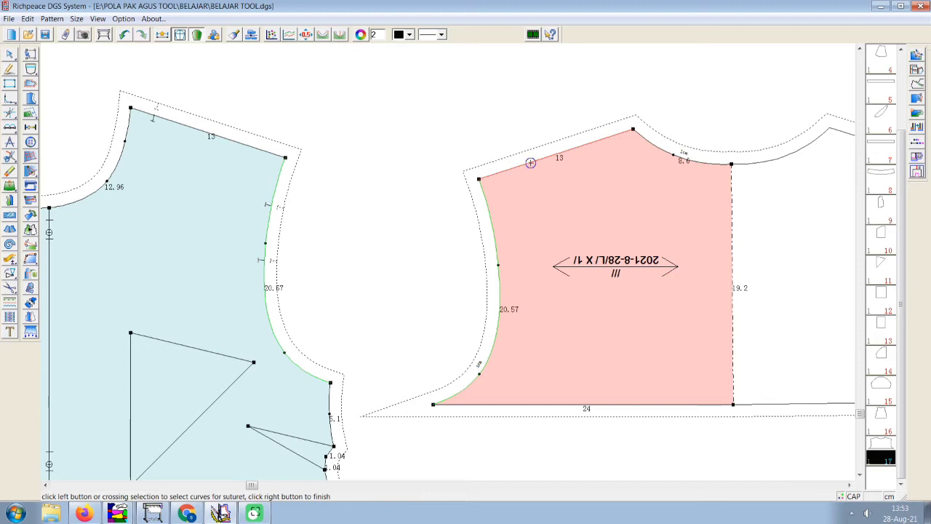
{"action": "left_click", "coordinate": [531, 158]}
{"action": "left_click", "coordinate": [238, 144]}
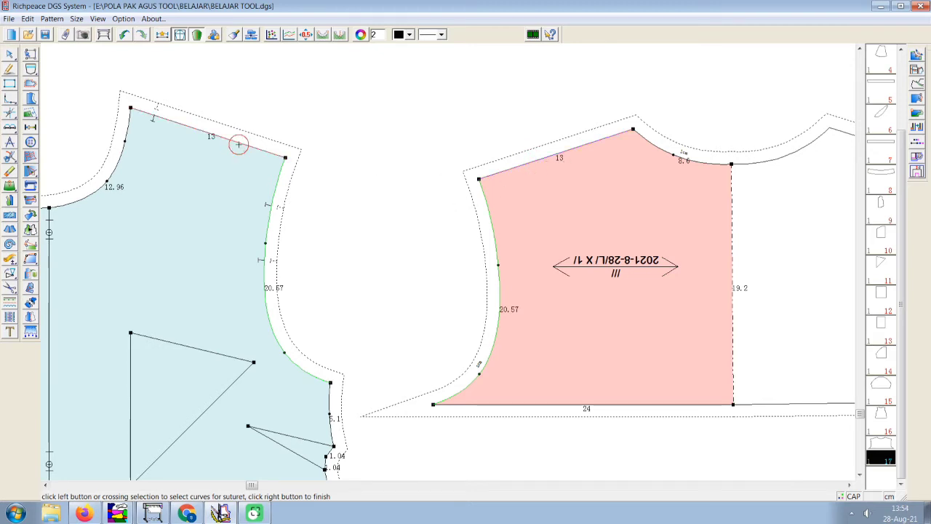
Join the armholes at the shoulder and reshape the combined curve's lower part and shoulder end
{"action": "right_click", "coordinate": [300, 113]}
{"action": "scroll", "coordinate": [460, 266], "scroll_direction": "down", "scroll_amount": 1}
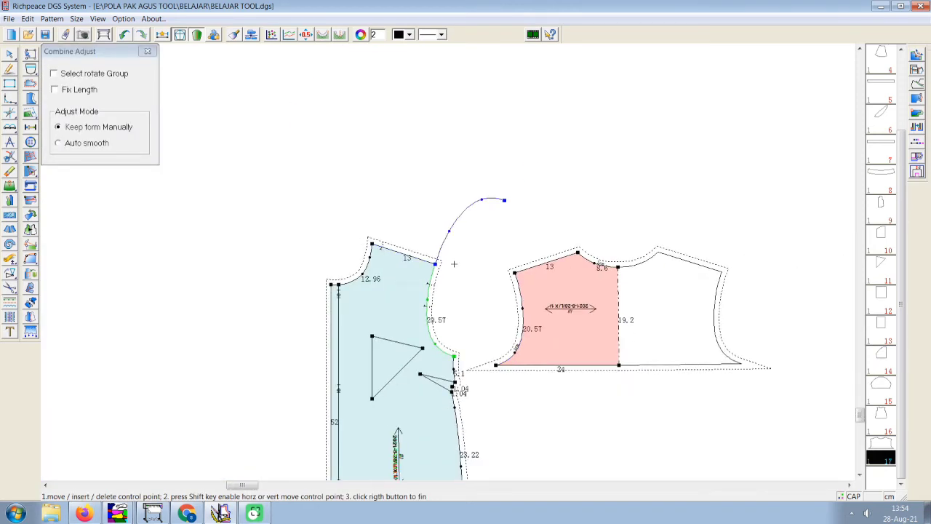
{"action": "scroll", "coordinate": [460, 265], "scroll_direction": "down", "scroll_amount": 1}
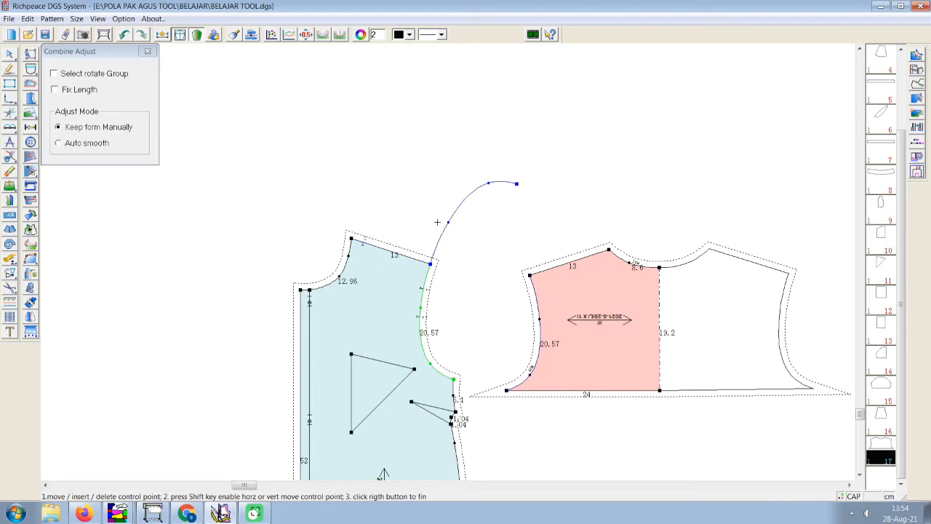
{"action": "left_click_drag", "start_coordinate": [449, 224], "coordinate": [432, 215]}
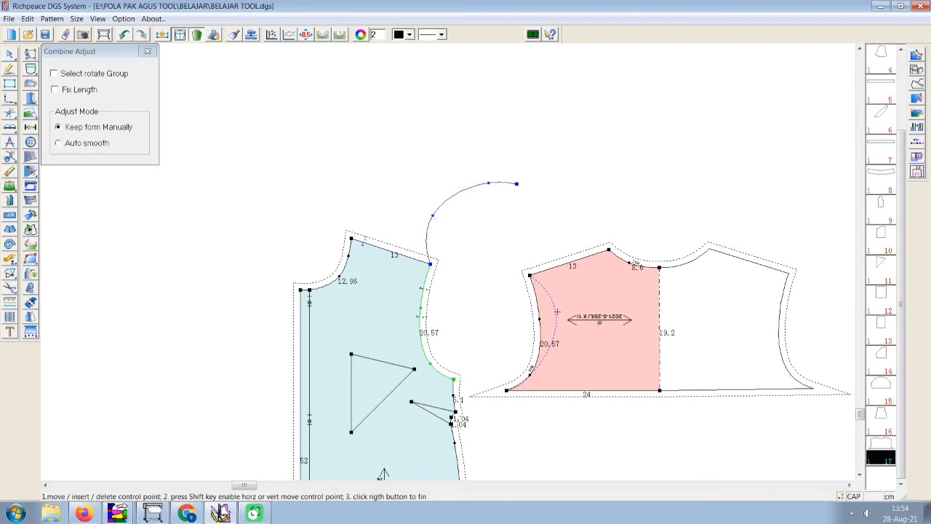
{"action": "left_click_drag", "start_coordinate": [433, 215], "coordinate": [449, 223]}
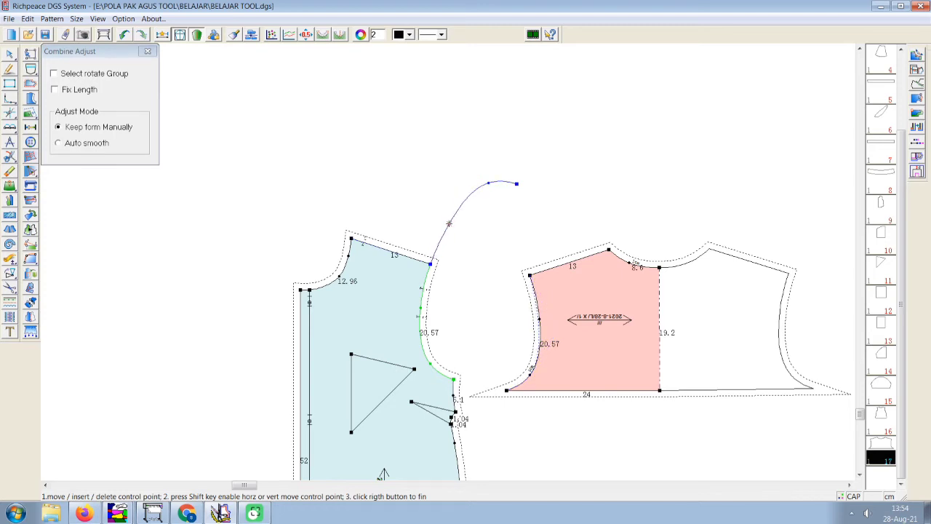
{"action": "left_click_drag", "start_coordinate": [488, 184], "coordinate": [486, 187]}
Close the Combine Adjust window to end the joined yoke and bodice adjustment
{"action": "scroll", "coordinate": [443, 316], "scroll_direction": "down", "scroll_amount": 1}
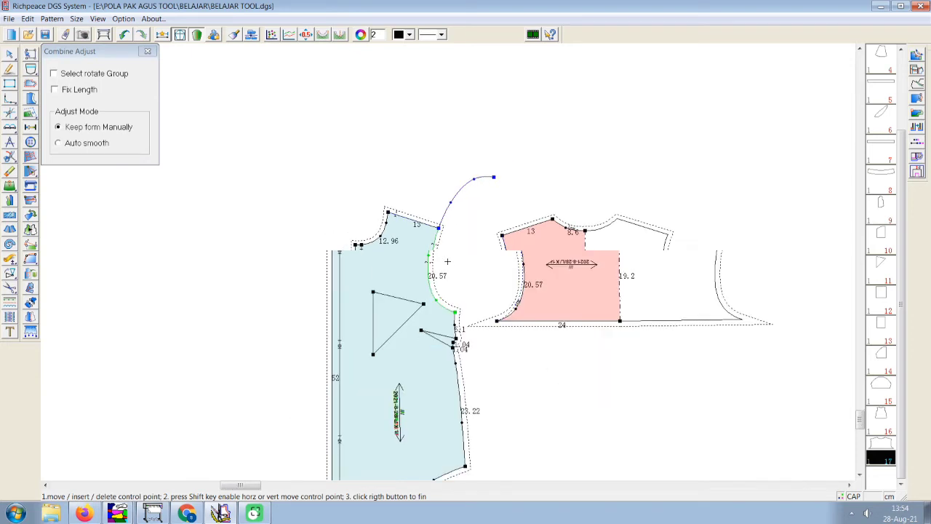
{"action": "scroll", "coordinate": [444, 306], "scroll_direction": "down", "scroll_amount": 2}
{"action": "scroll", "coordinate": [445, 272], "scroll_direction": "down", "scroll_amount": 1}
{"action": "scroll", "coordinate": [451, 300], "scroll_direction": "down", "scroll_amount": 2}
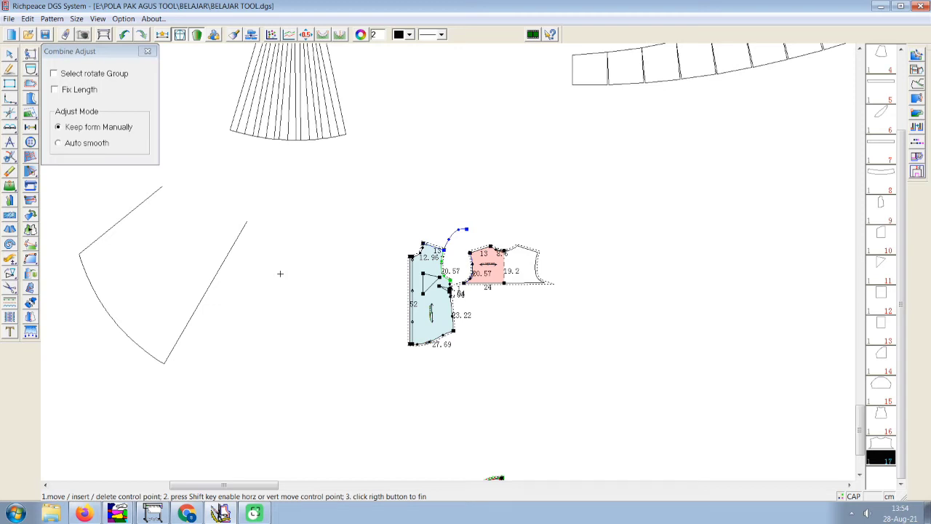
{"action": "left_click", "coordinate": [147, 51]}
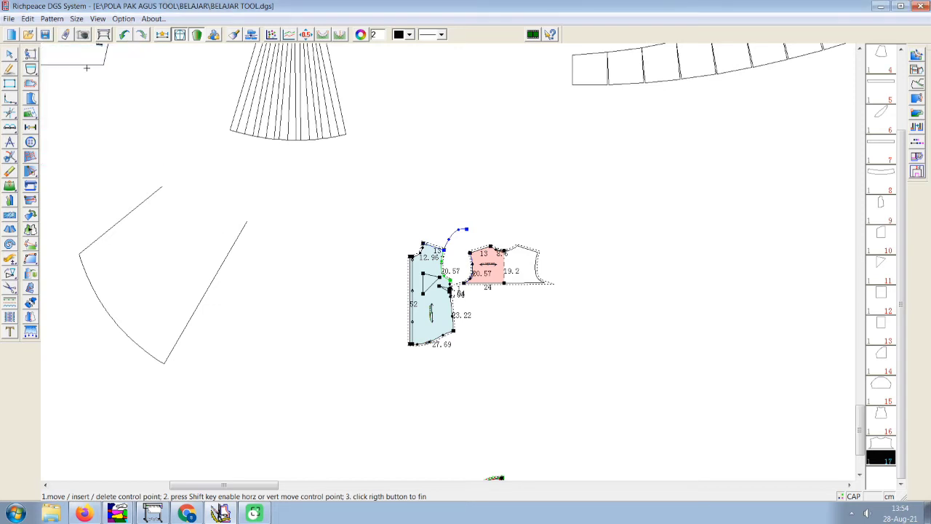
{"action": "left_click", "coordinate": [12, 55]}
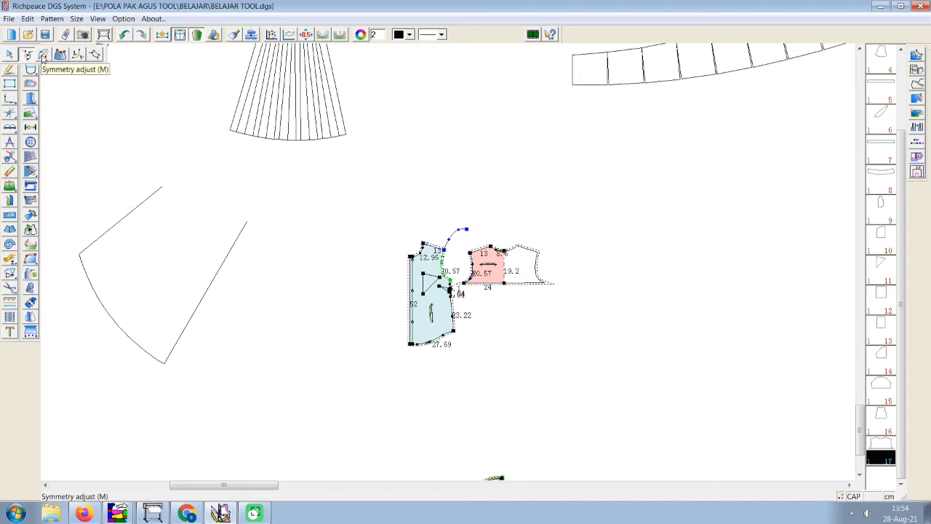
Switch to Symmetry adjust and pan out so all pattern pieces are visible
{"action": "left_click", "coordinate": [43, 57]}
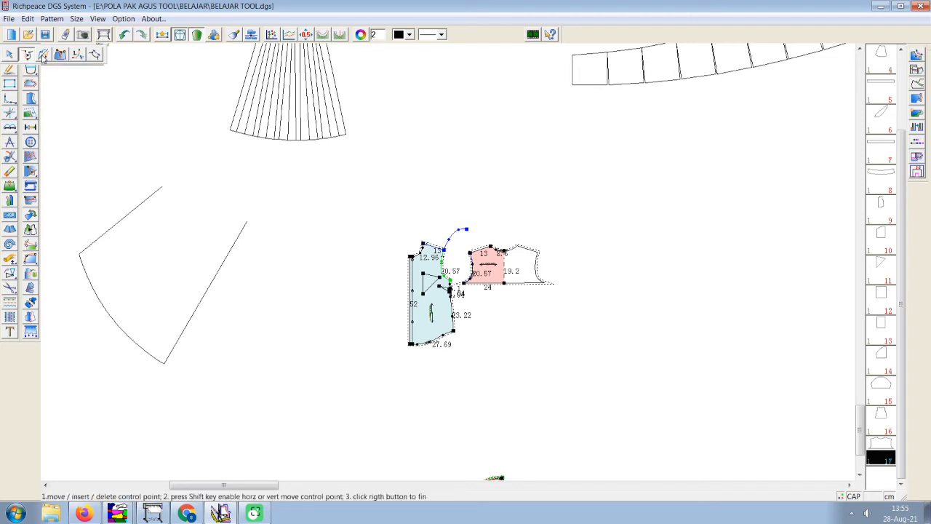
{"action": "left_click", "coordinate": [40, 56]}
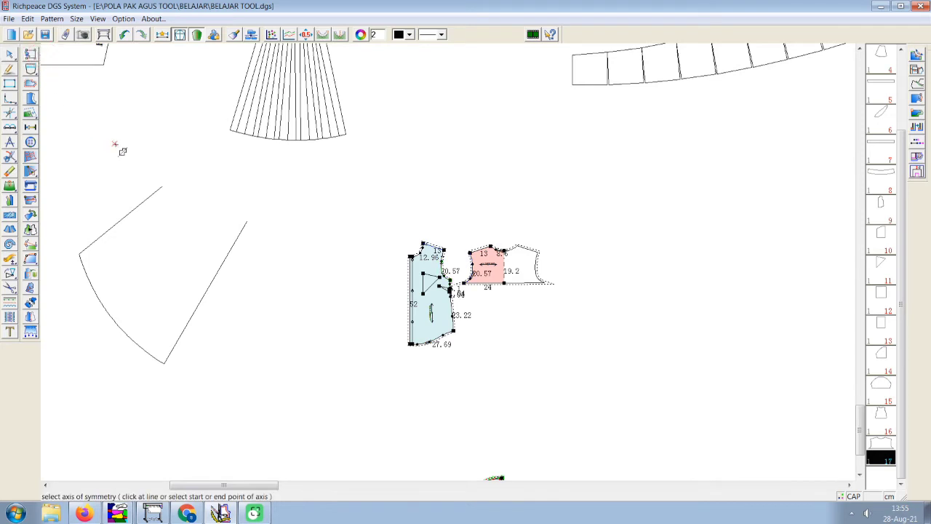
{"action": "scroll", "coordinate": [451, 263], "scroll_direction": "up", "scroll_amount": 1}
{"action": "middle_click_drag", "start_coordinate": [322, 272], "coordinate": [461, 266]}
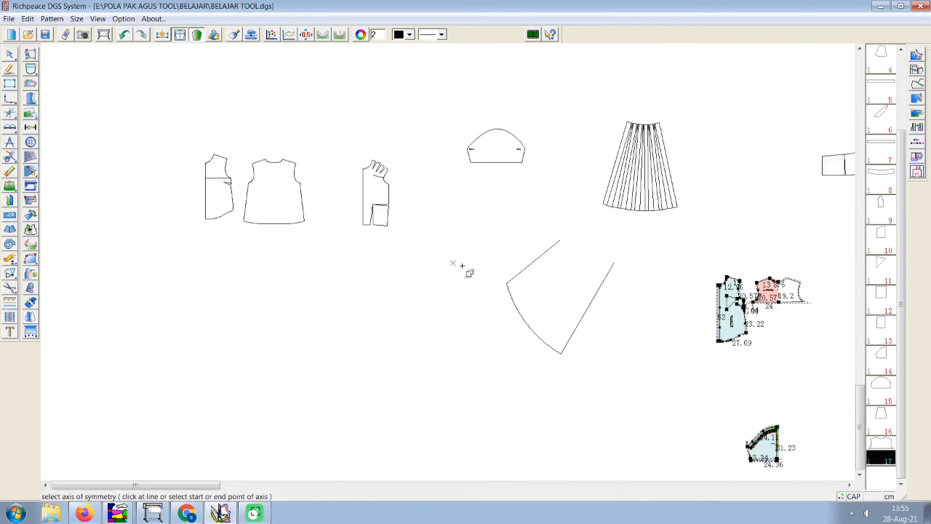
{"action": "scroll", "coordinate": [471, 272], "scroll_direction": "down", "scroll_amount": 1}
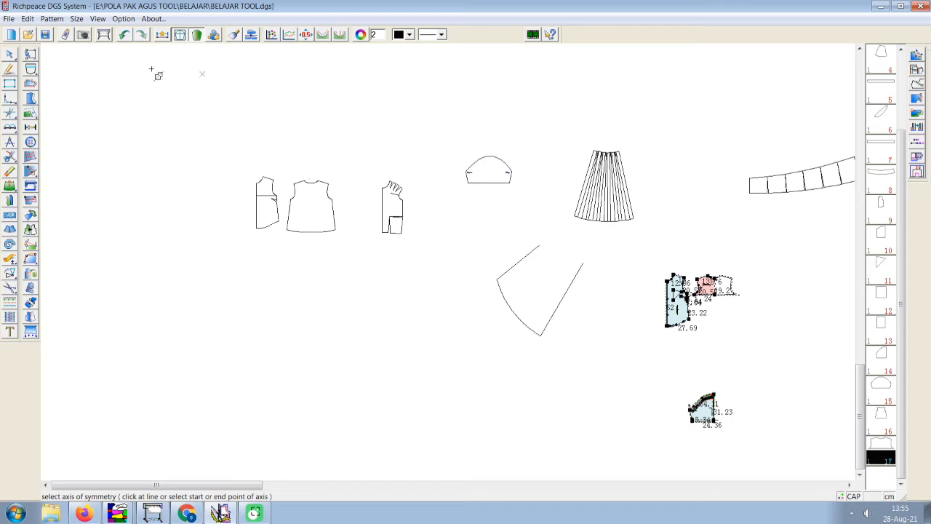
Draw a vertical line with the Pencil tool in the empty area left of the semicircular piece
{"action": "left_click", "coordinate": [9, 68]}
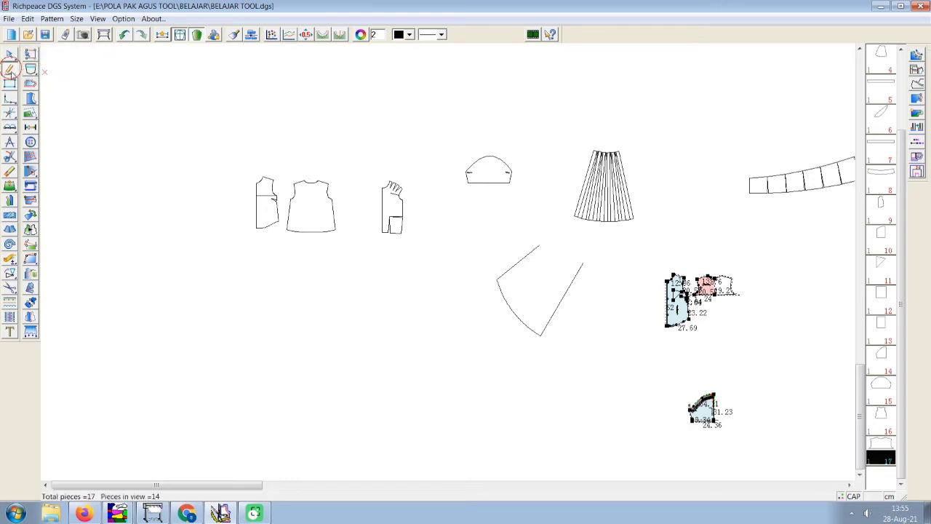
{"action": "left_click_drag", "start_coordinate": [402, 272], "coordinate": [433, 381]}
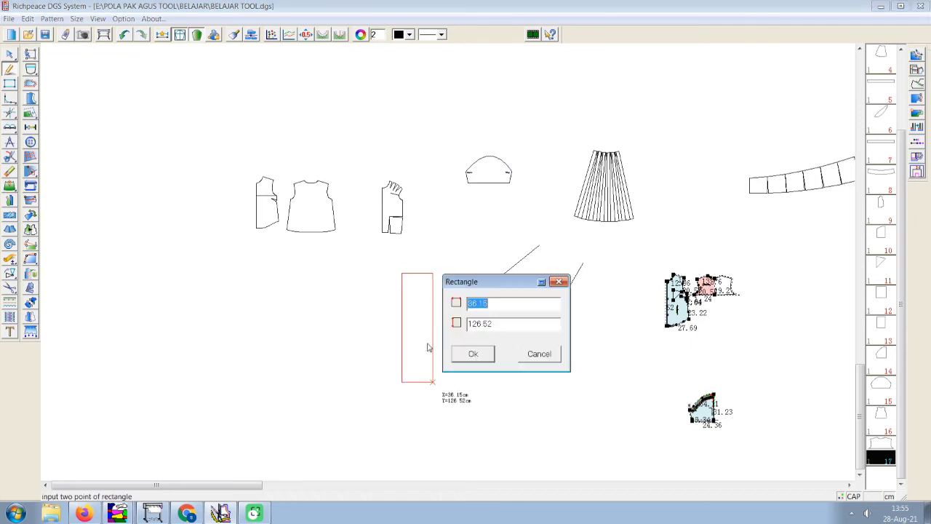
{"action": "left_click", "coordinate": [558, 282]}
{"action": "left_click_drag", "start_coordinate": [448, 270], "coordinate": [459, 379]}
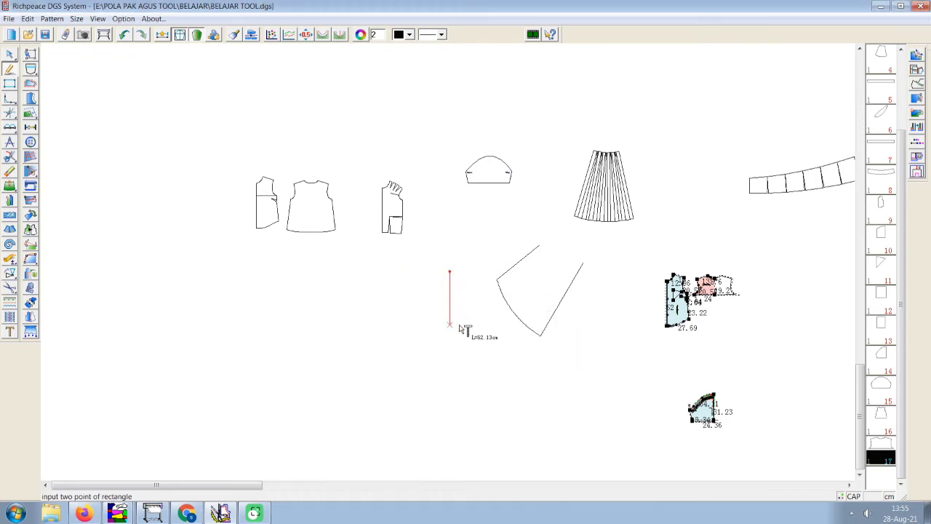
{"action": "left_click", "coordinate": [460, 379]}
{"action": "left_click", "coordinate": [357, 346]}
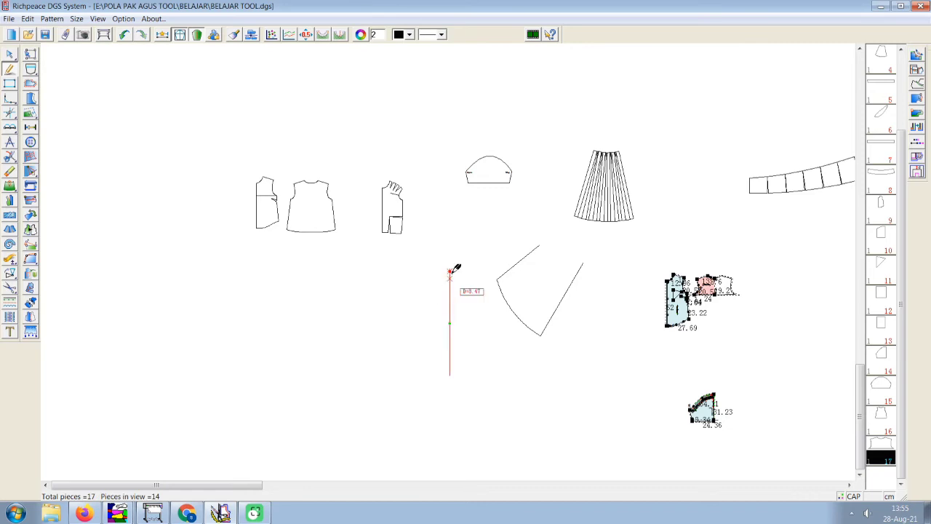
Add the slanted and lower edges, then extend the vertical line to close the triangle
{"action": "mouse_move", "coordinate": [449, 272]}
{"action": "left_mouse_down"}
{"action": "mouse_move", "coordinate": [410, 311]}
{"action": "mouse_move", "coordinate": [450, 376]}
{"action": "left_mouse_up"}
{"action": "left_click", "coordinate": [450, 296]}
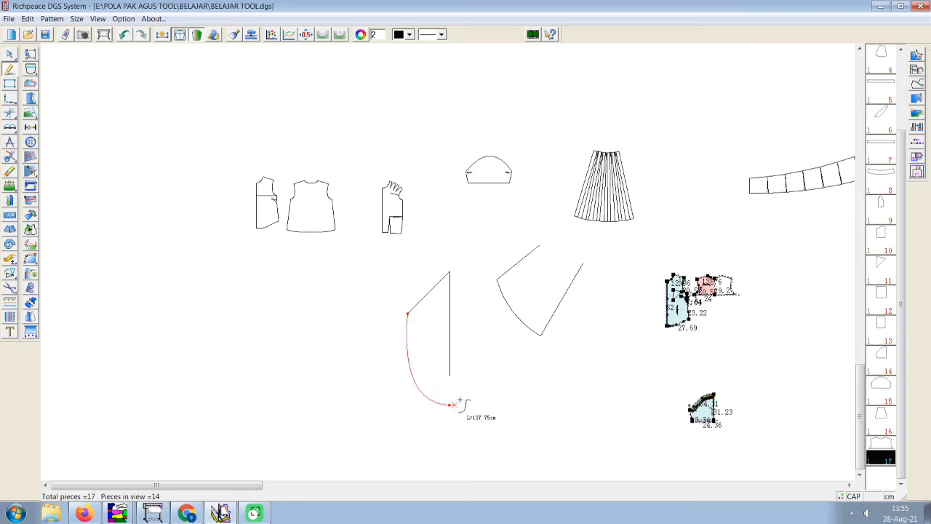
{"action": "left_click_drag", "start_coordinate": [449, 375], "coordinate": [457, 397]}
{"action": "left_click", "coordinate": [416, 335]}
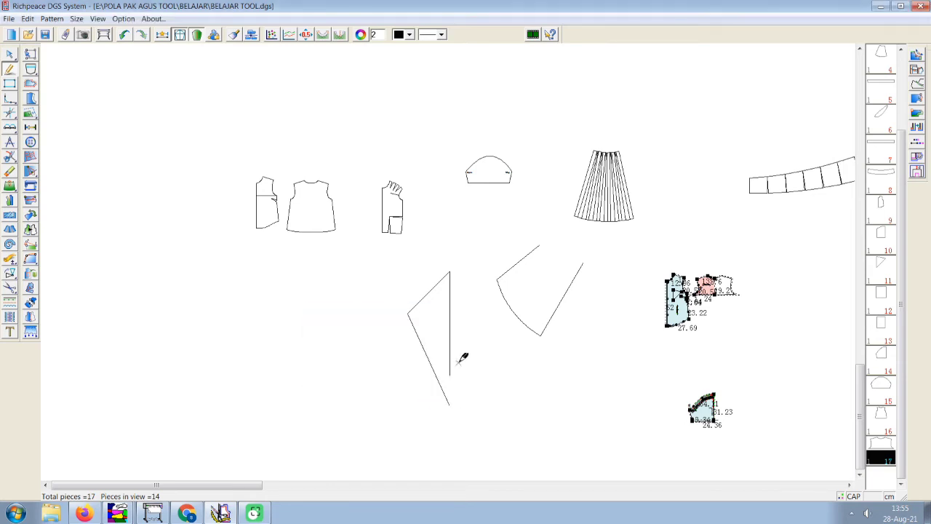
{"action": "right_click", "coordinate": [456, 383]}
{"action": "left_click_drag", "start_coordinate": [451, 375], "coordinate": [450, 403]}
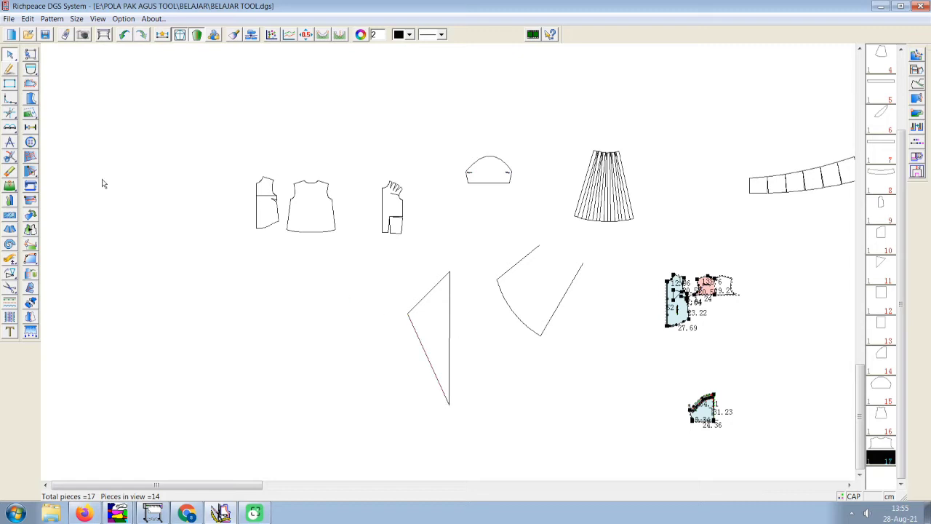
{"action": "left_click", "coordinate": [10, 55]}
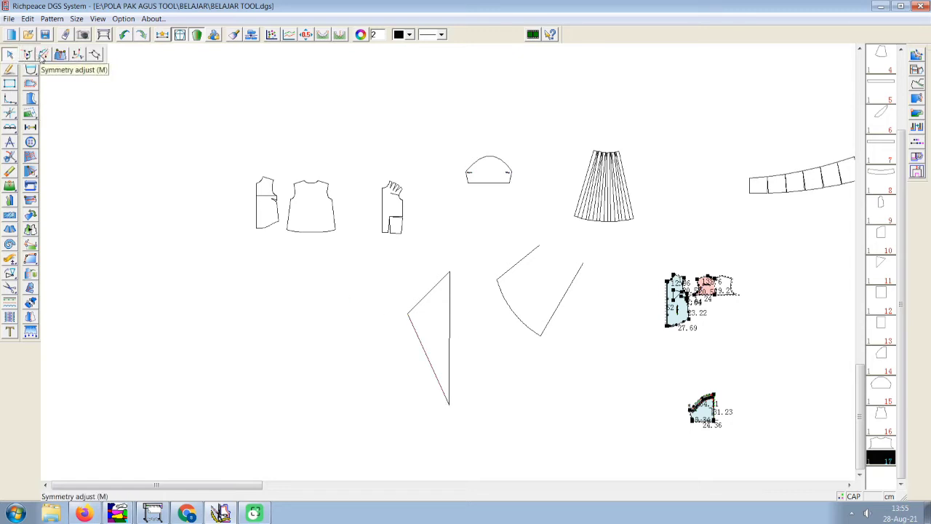
{"action": "left_click", "coordinate": [43, 55]}
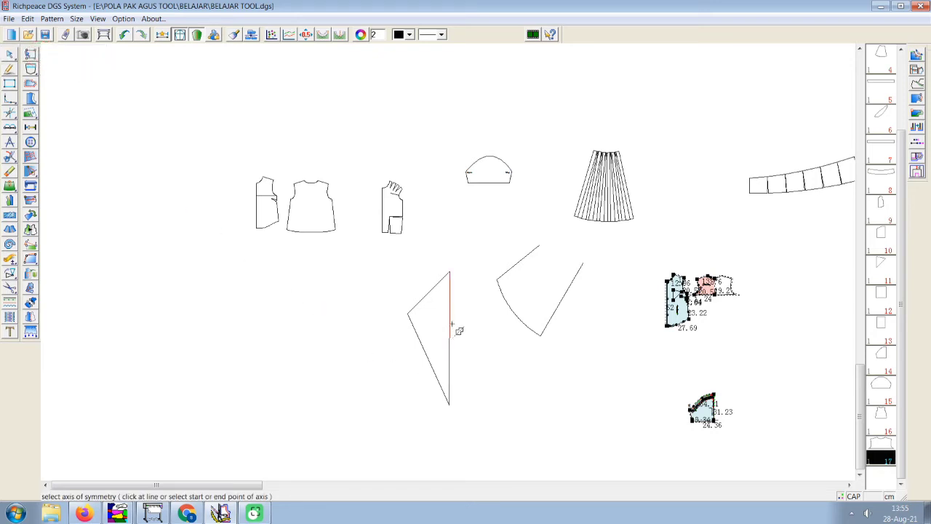
{"action": "scroll", "coordinate": [459, 331], "scroll_direction": "up", "scroll_amount": 1}
{"action": "scroll", "coordinate": [442, 243], "scroll_direction": "up", "scroll_amount": 1}
{"action": "scroll", "coordinate": [451, 264], "scroll_direction": "down", "scroll_amount": 1}
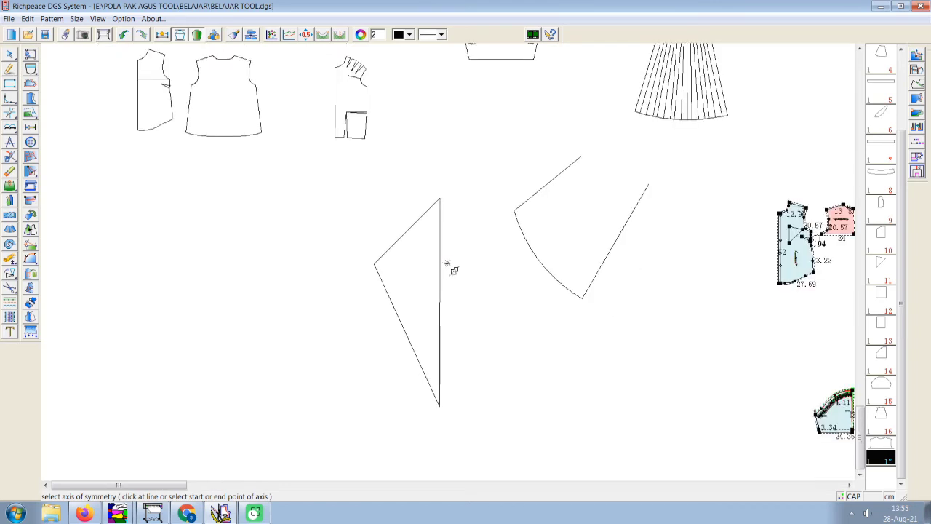
{"action": "left_click", "coordinate": [440, 197]}
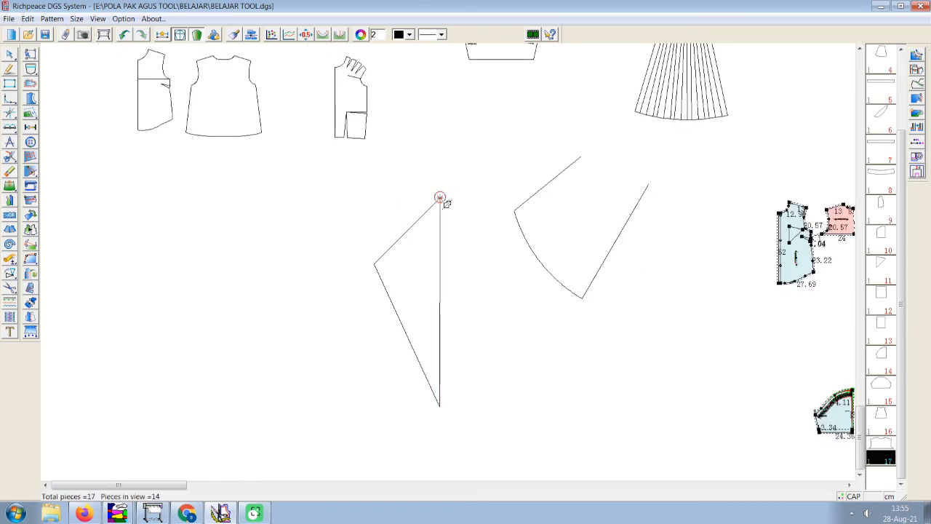
{"action": "left_click", "coordinate": [440, 404]}
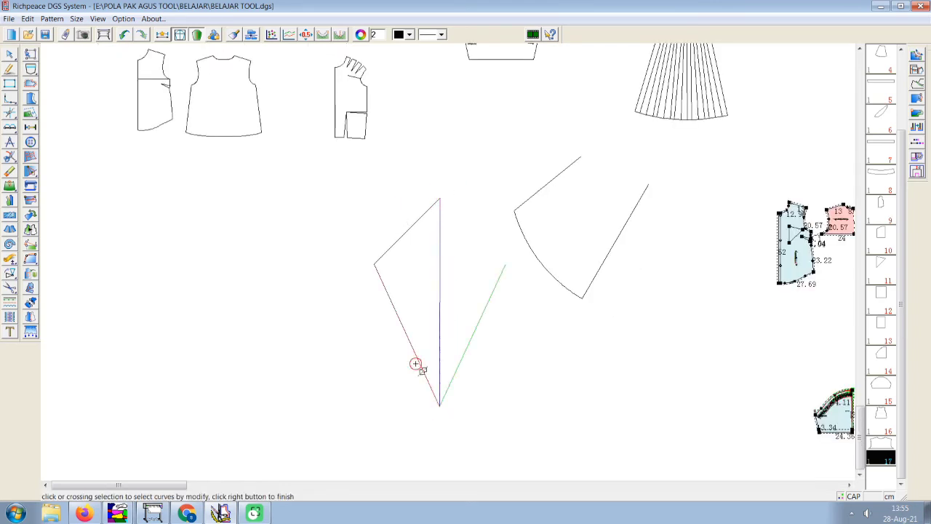
{"action": "left_click", "coordinate": [400, 235]}
{"action": "scroll", "coordinate": [447, 261], "scroll_direction": "down", "scroll_amount": 1}
{"action": "scroll", "coordinate": [447, 261], "scroll_direction": "up", "scroll_amount": 3}
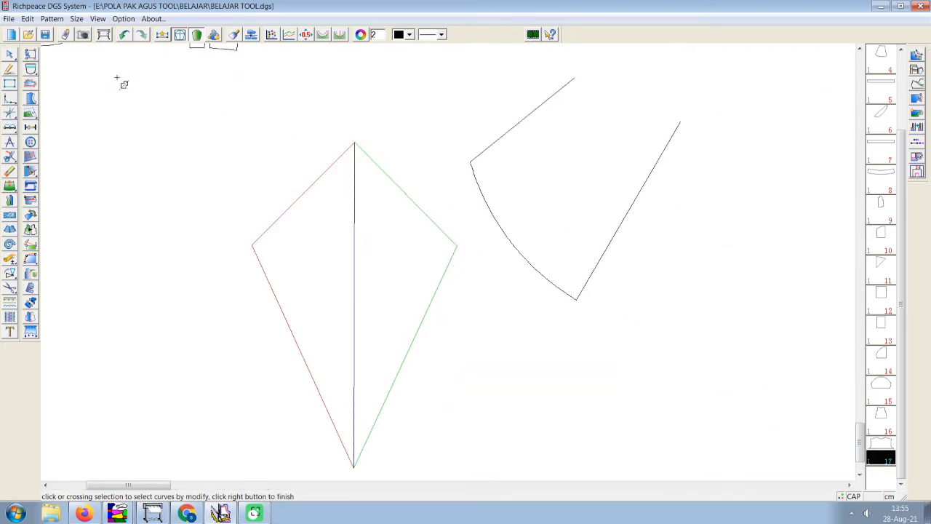
{"action": "left_click", "coordinate": [125, 40]}
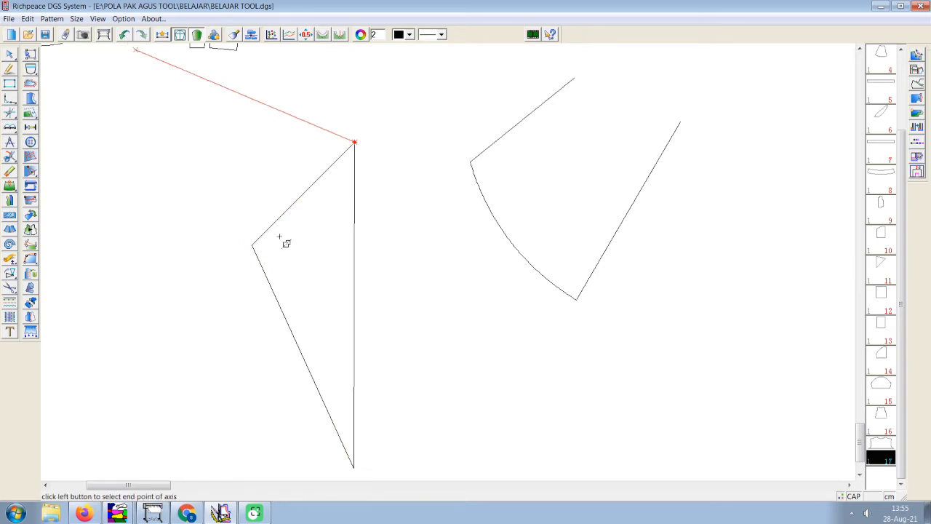
{"action": "left_click", "coordinate": [355, 240]}
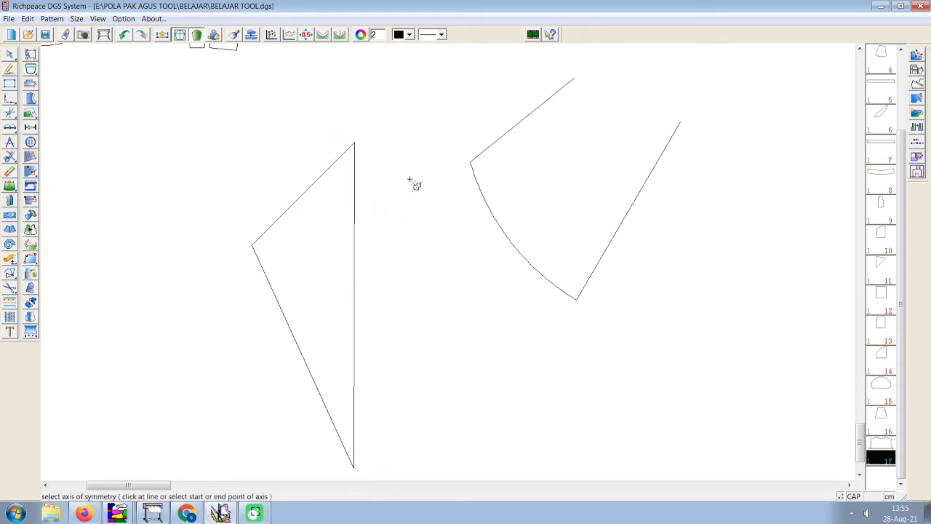
{"action": "left_click", "coordinate": [363, 147]}
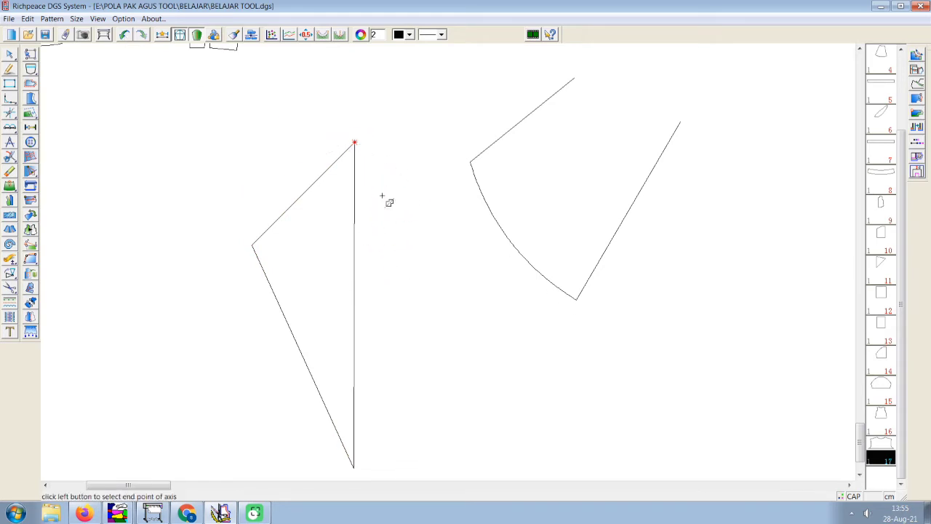
{"action": "left_click", "coordinate": [354, 468]}
{"action": "left_click", "coordinate": [285, 216]}
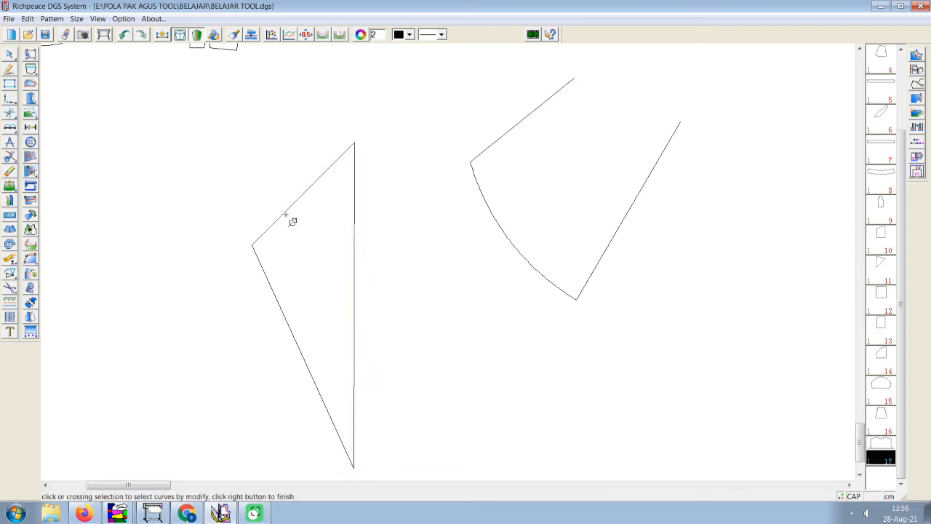
{"action": "left_click", "coordinate": [271, 298]}
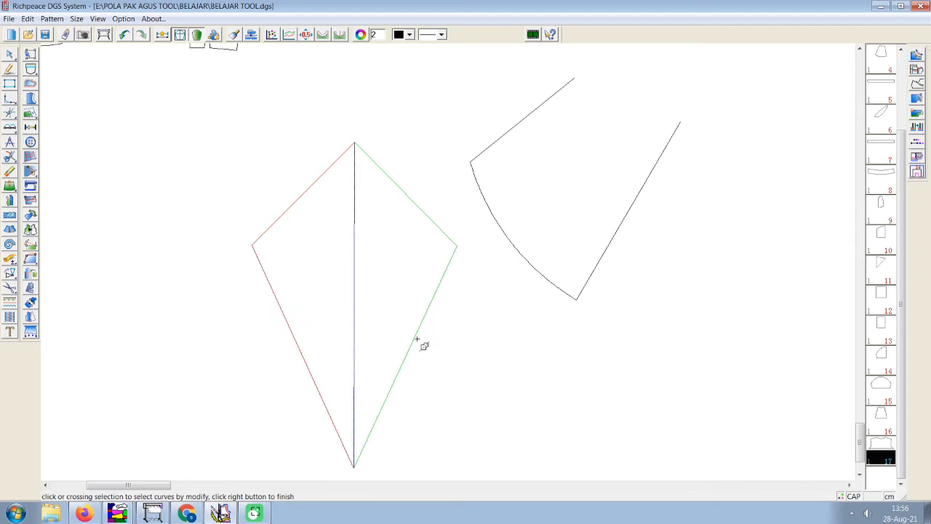
{"action": "left_click", "coordinate": [412, 346]}
{"action": "left_click", "coordinate": [296, 338]}
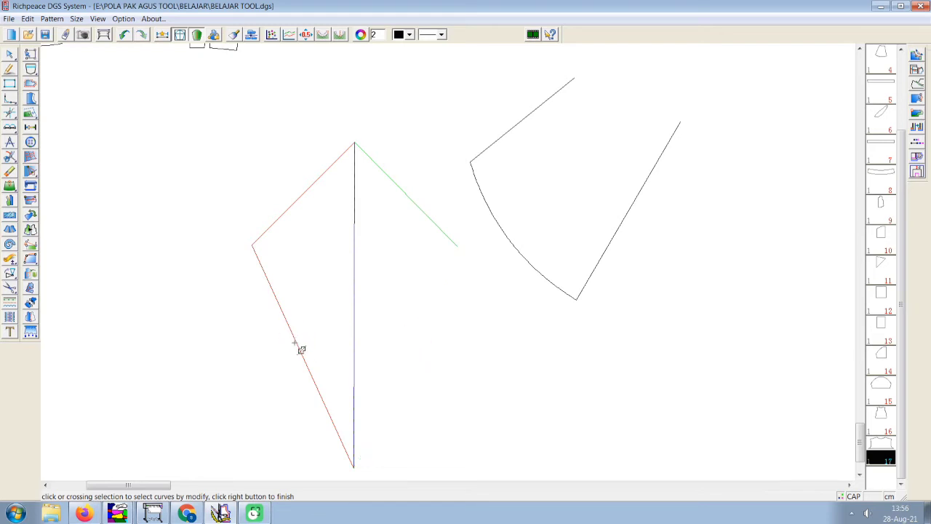
{"action": "left_click", "coordinate": [428, 277]}
{"action": "left_click", "coordinate": [267, 286]}
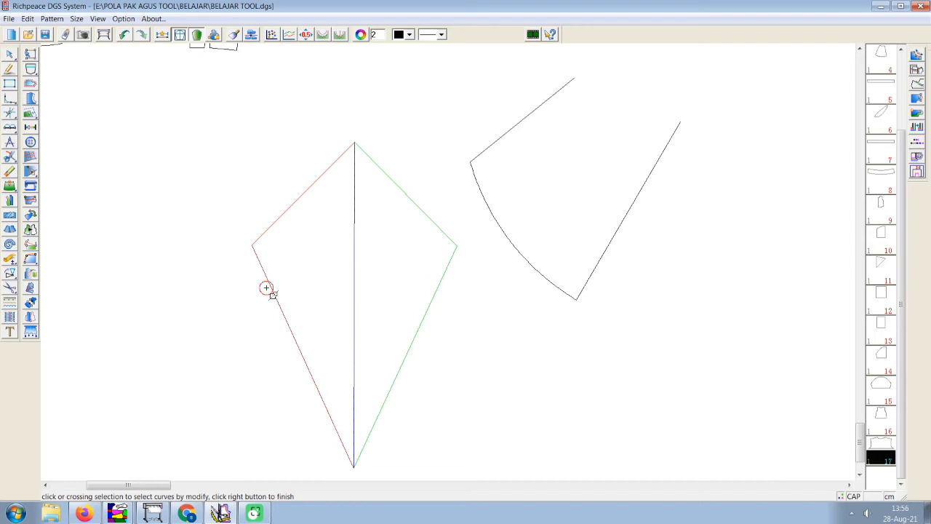
{"action": "right_click", "coordinate": [399, 312]}
{"action": "left_click", "coordinate": [386, 317]}
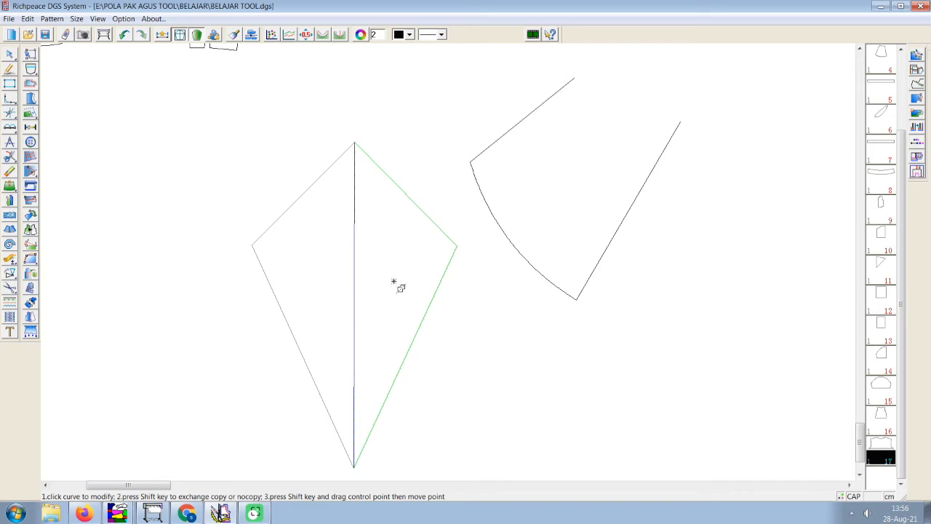
{"action": "left_click", "coordinate": [409, 347]}
{"action": "left_click", "coordinate": [410, 352]}
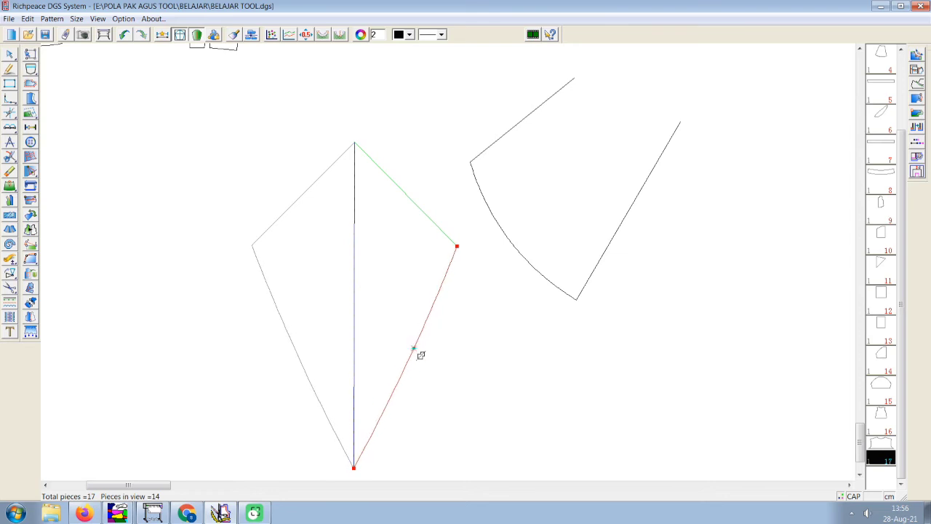
{"action": "right_click", "coordinate": [418, 353]}
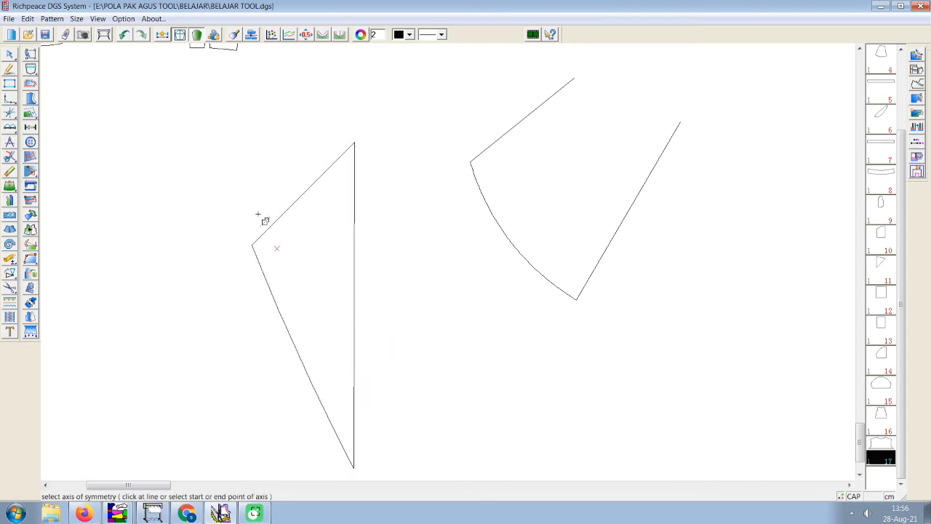
{"action": "left_click", "coordinate": [30, 53]}
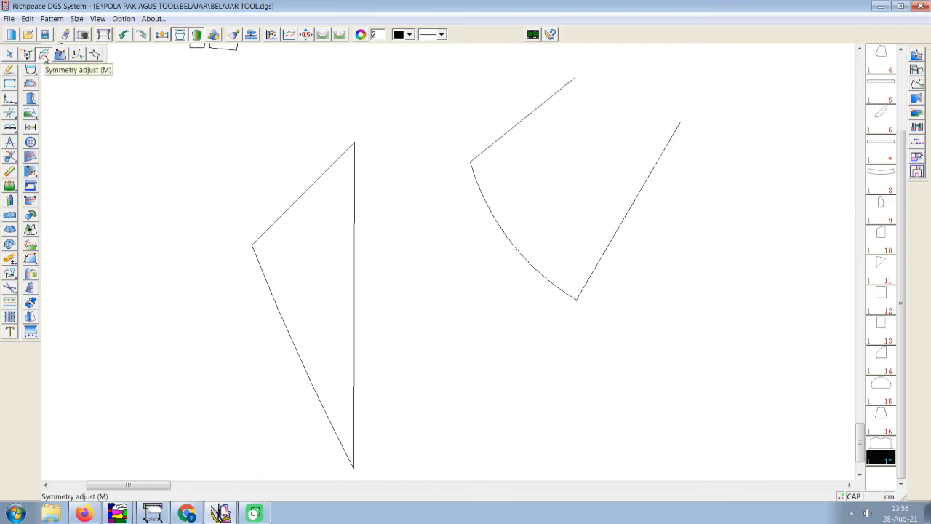
{"action": "left_click", "coordinate": [44, 57]}
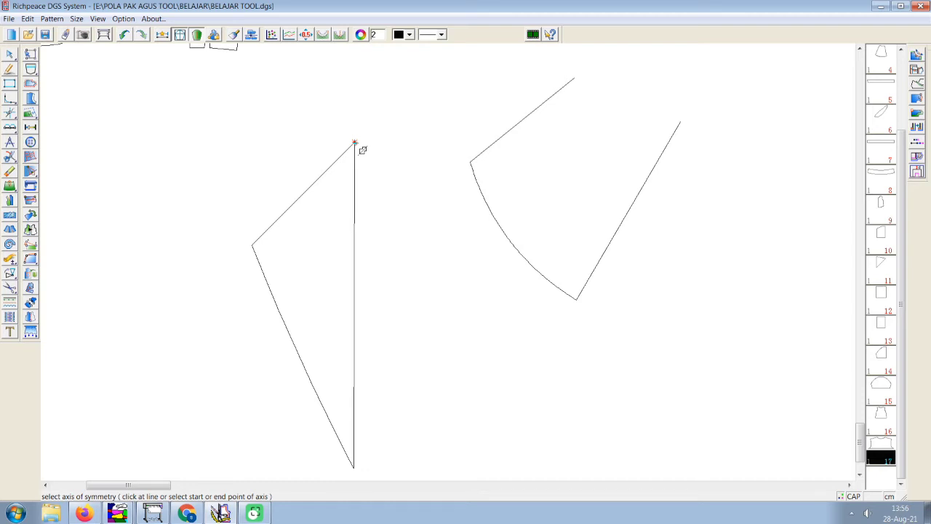
{"action": "left_click", "coordinate": [355, 143]}
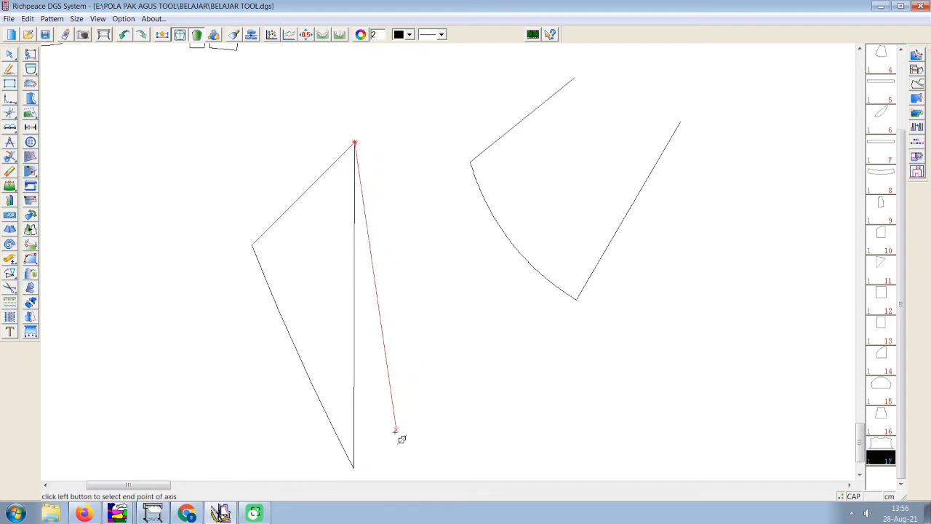
{"action": "left_click", "coordinate": [356, 472]}
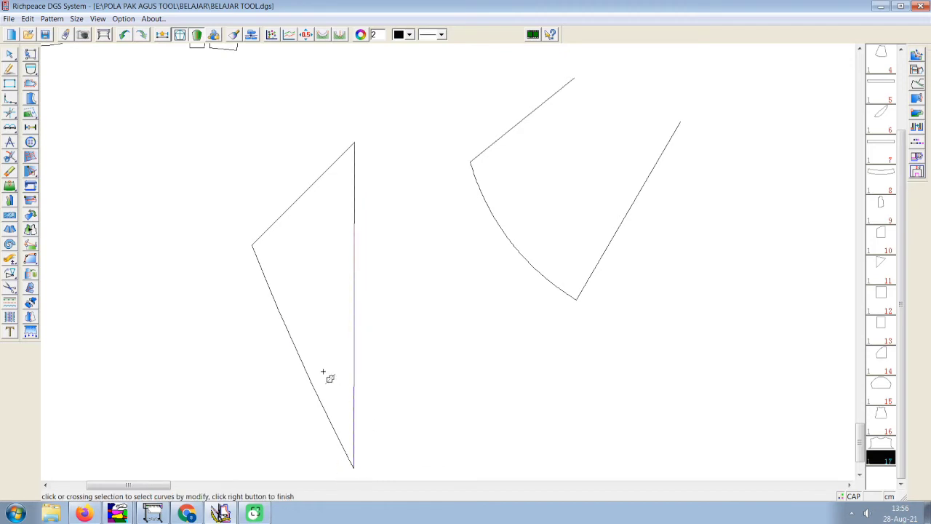
{"action": "left_click", "coordinate": [278, 302]}
{"action": "left_click", "coordinate": [275, 221]}
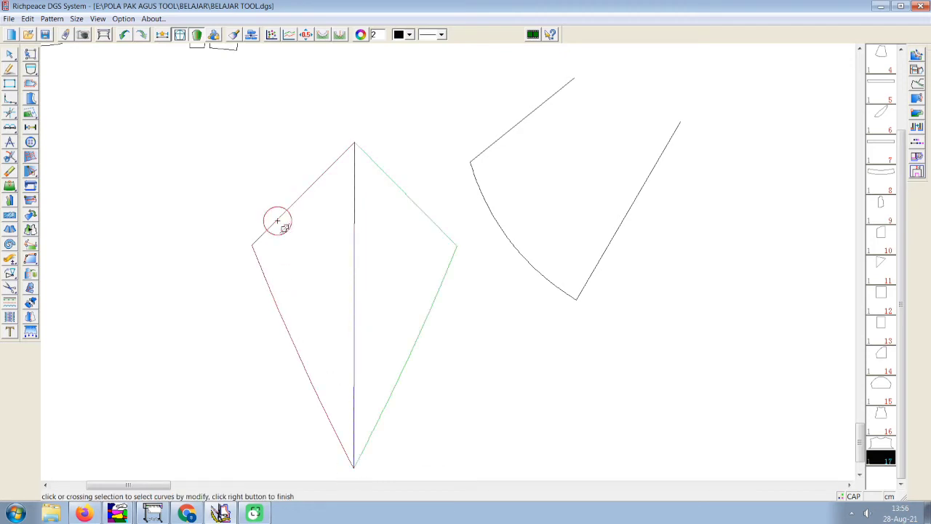
{"action": "right_click", "coordinate": [395, 269]}
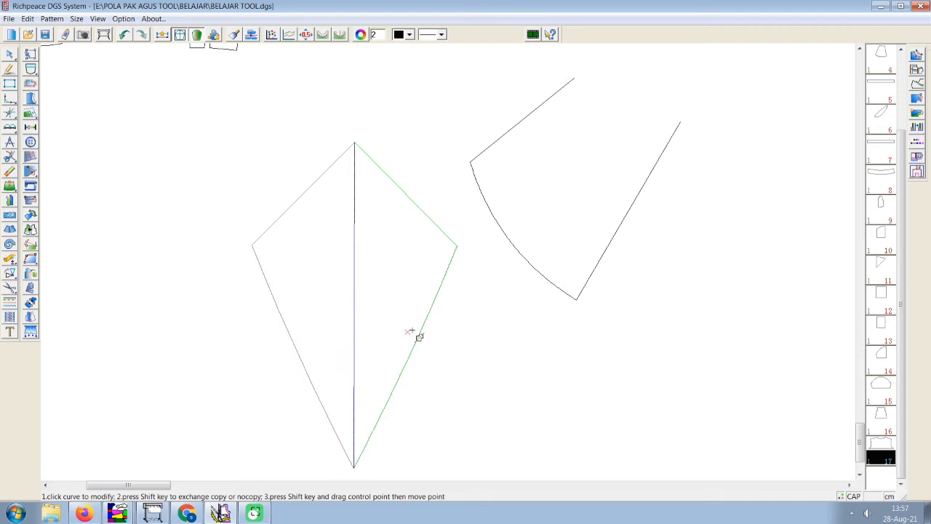
{"action": "left_click", "coordinate": [420, 332]}
{"action": "left_click", "coordinate": [420, 332]}
Mirror the triangle's left edges across its vertical top-to-bottom axis
{"action": "key", "text": "Escape"}
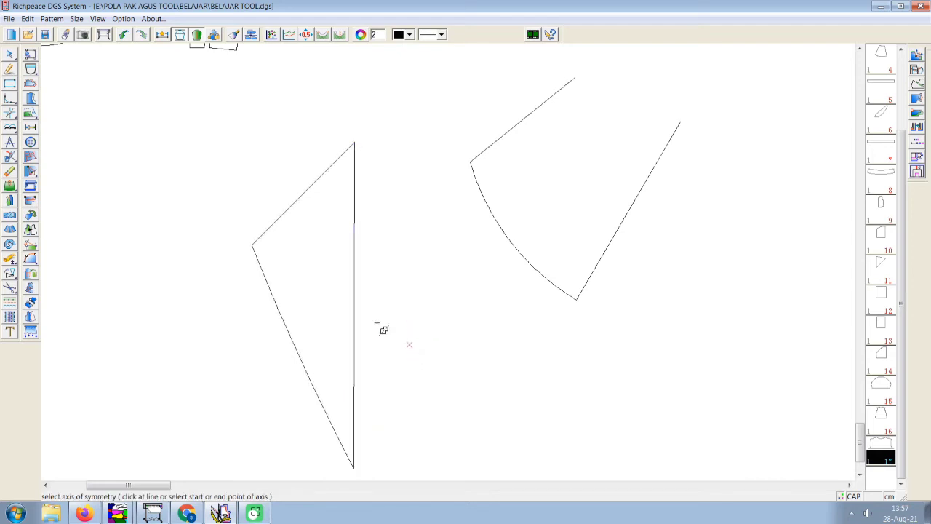
{"action": "left_click", "coordinate": [354, 143]}
{"action": "left_click", "coordinate": [354, 466]}
{"action": "left_click", "coordinate": [308, 193]}
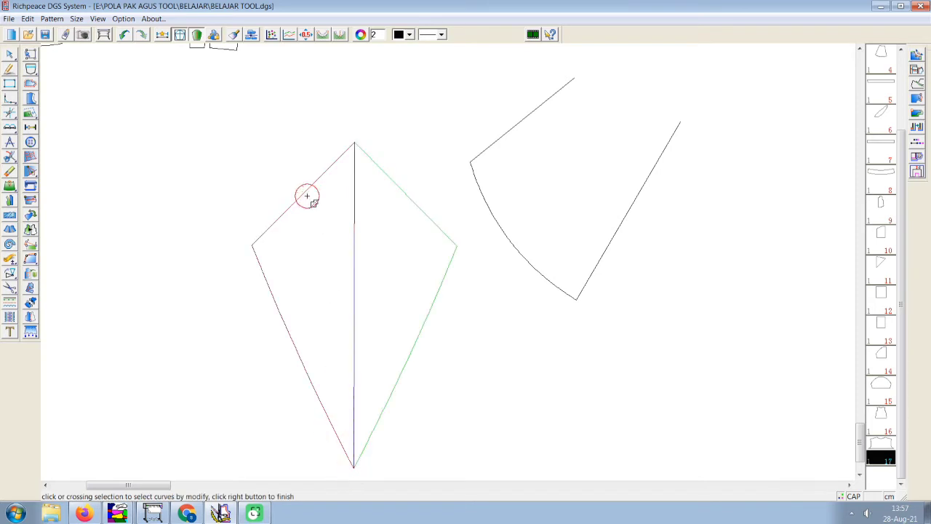
{"action": "right_click", "coordinate": [381, 292]}
Bow the lower-right edge into an outward curve matching the other lower side
{"action": "left_click", "coordinate": [410, 351]}
{"action": "left_click", "coordinate": [412, 351]}
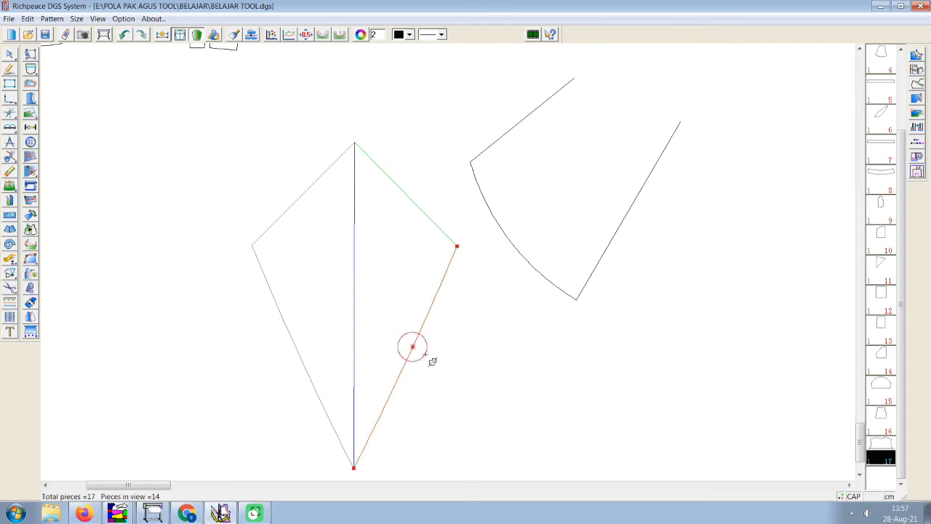
{"action": "left_click", "coordinate": [430, 356]}
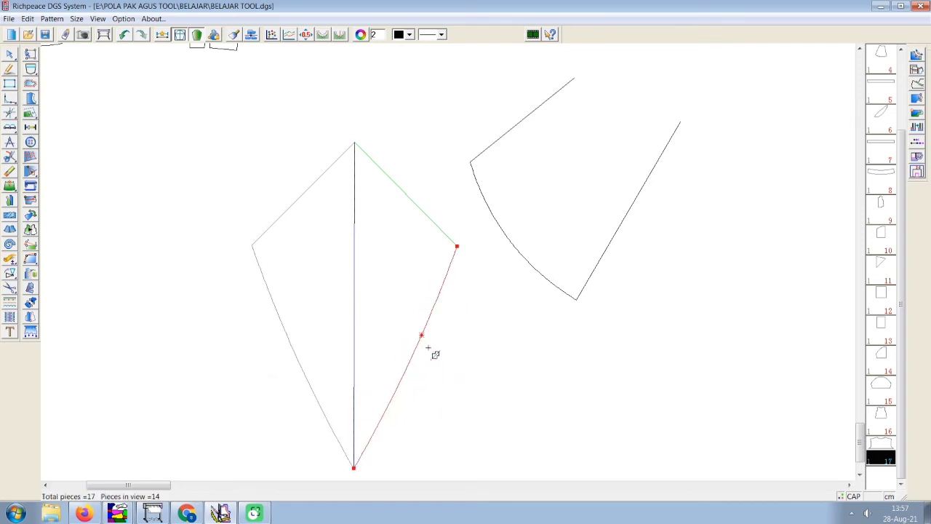
{"action": "left_click", "coordinate": [435, 363]}
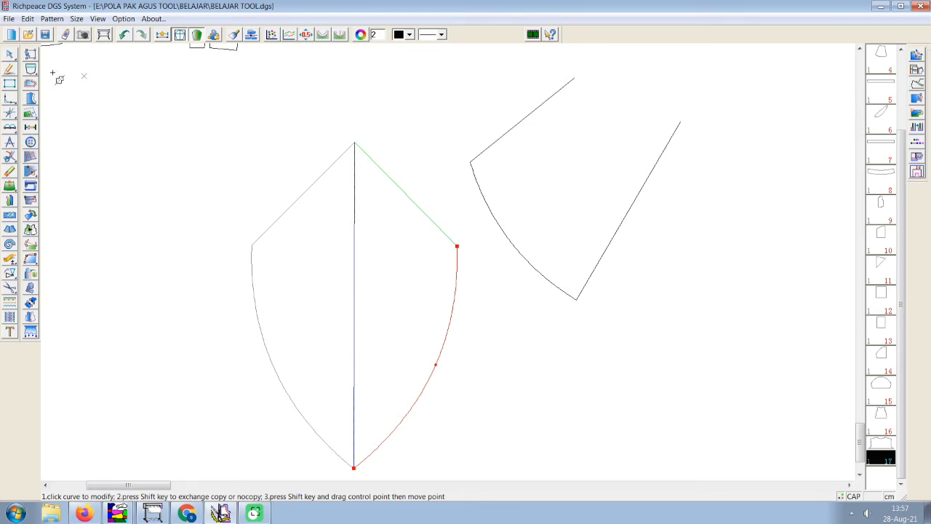
{"action": "left_click", "coordinate": [30, 54]}
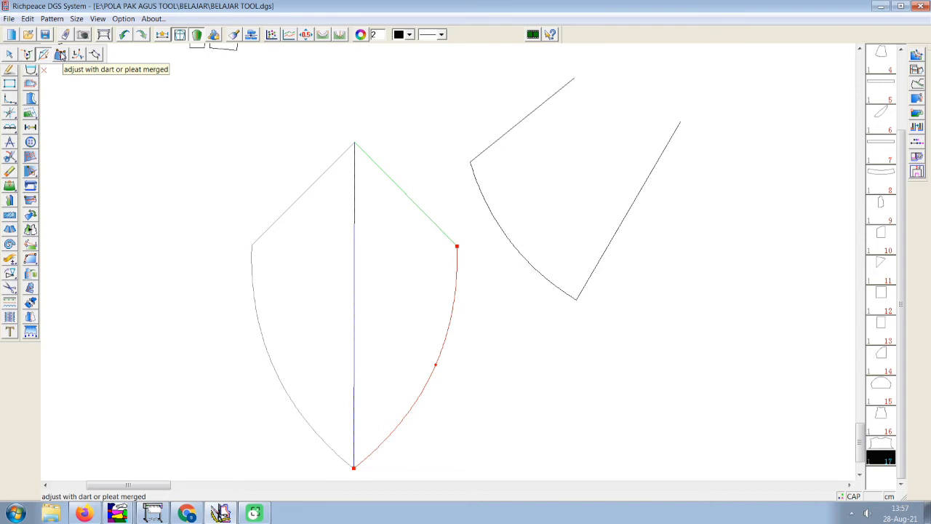
Switch to adjusting with dart or pleat merged and hide the design lines over the bodice
{"action": "left_click", "coordinate": [61, 55]}
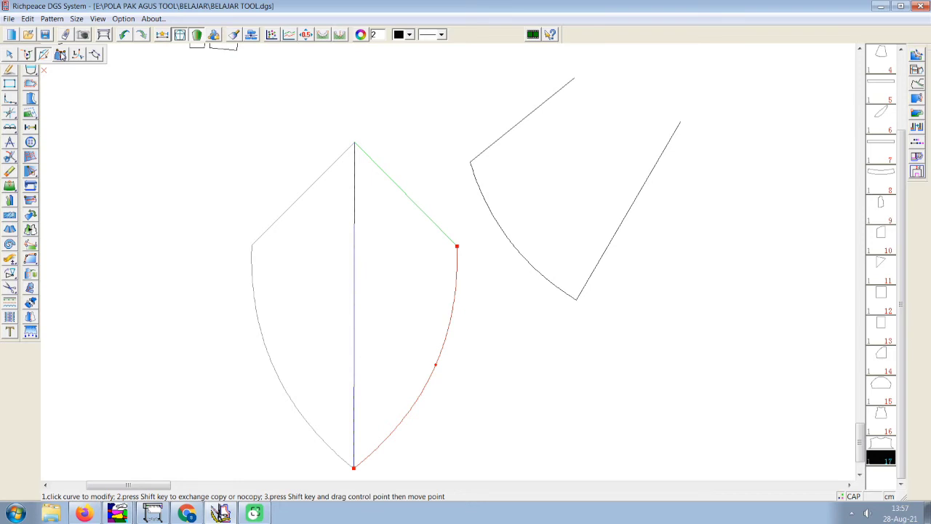
{"action": "left_click", "coordinate": [61, 55]}
{"action": "scroll", "coordinate": [601, 262], "scroll_direction": "down", "scroll_amount": 3}
{"action": "scroll", "coordinate": [444, 263], "scroll_direction": "up", "scroll_amount": 1}
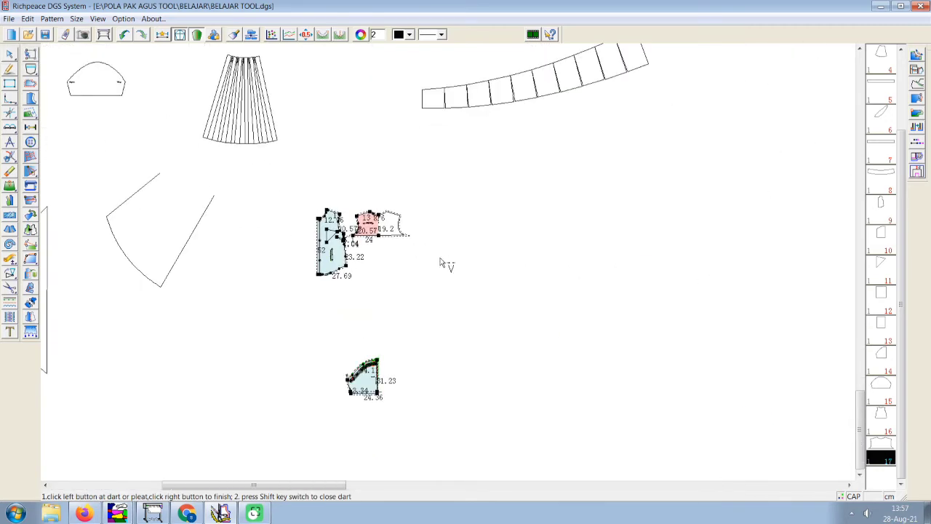
{"action": "scroll", "coordinate": [480, 251], "scroll_direction": "down", "scroll_amount": 2}
{"action": "scroll", "coordinate": [495, 243], "scroll_direction": "down", "scroll_amount": 1}
{"action": "scroll", "coordinate": [480, 262], "scroll_direction": "up", "scroll_amount": 2}
{"action": "scroll", "coordinate": [469, 275], "scroll_direction": "up", "scroll_amount": 2}
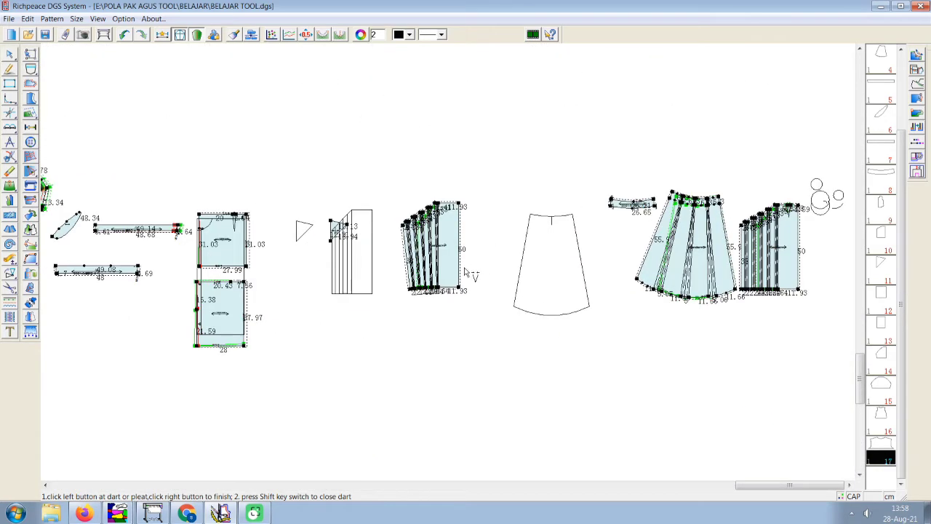
{"action": "scroll", "coordinate": [459, 271], "scroll_direction": "up", "scroll_amount": 1}
{"action": "scroll", "coordinate": [451, 270], "scroll_direction": "up", "scroll_amount": 2}
{"action": "scroll", "coordinate": [444, 269], "scroll_direction": "up", "scroll_amount": 2}
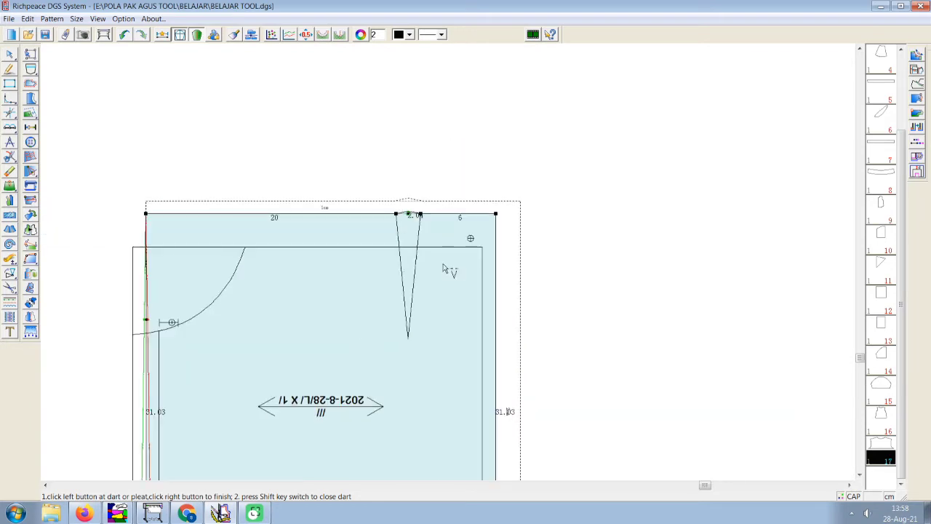
{"action": "left_click", "coordinate": [180, 34]}
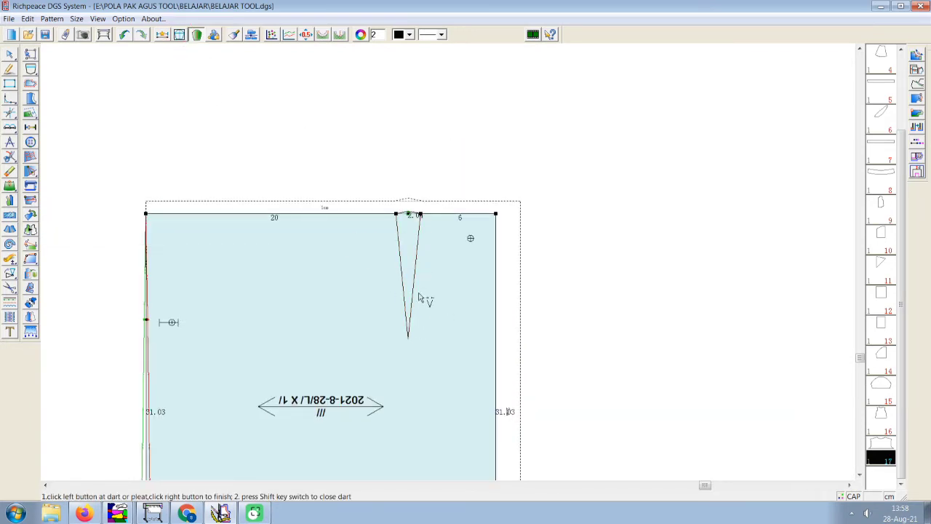
Merge the bodice dart and curve the top edge across it, giving sections 20.02 and 6.05
{"action": "left_click", "coordinate": [414, 283]}
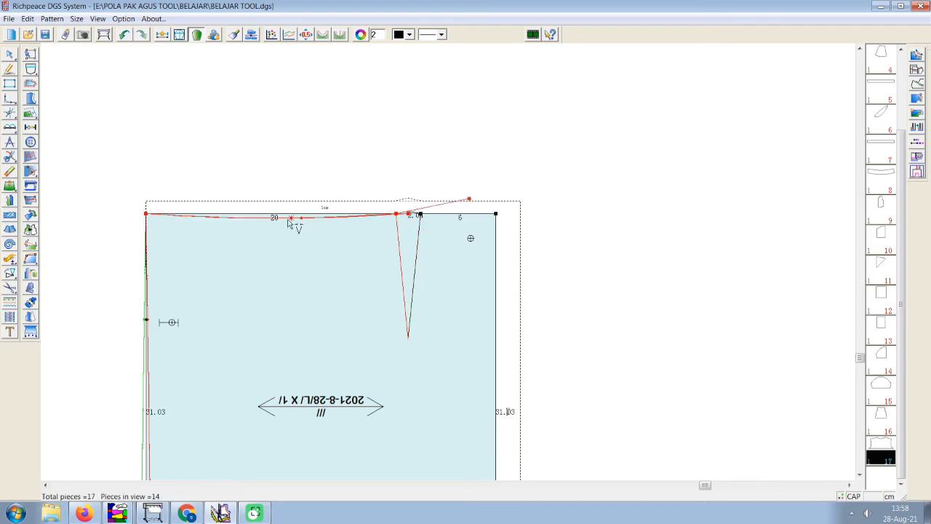
{"action": "left_click", "coordinate": [267, 237]}
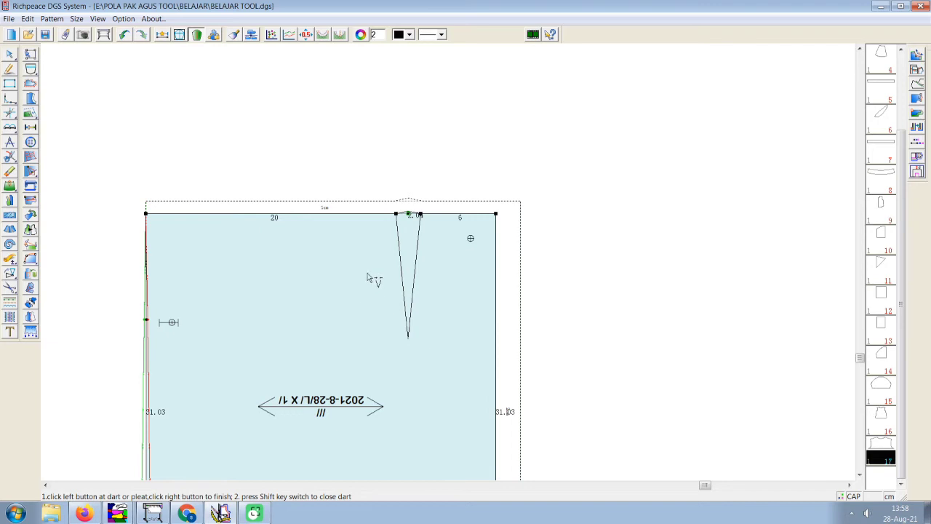
{"action": "left_click", "coordinate": [417, 301]}
{"action": "right_click", "coordinate": [456, 247]}
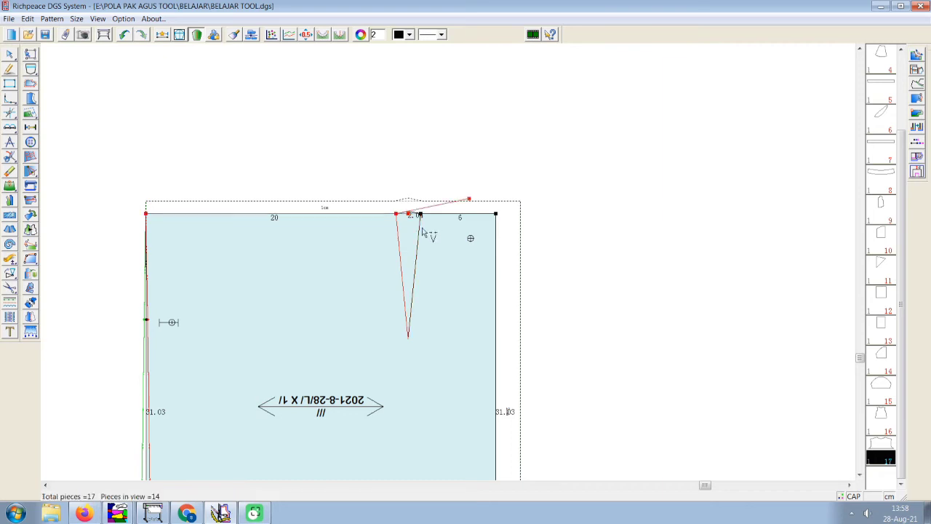
{"action": "left_click", "coordinate": [301, 218]}
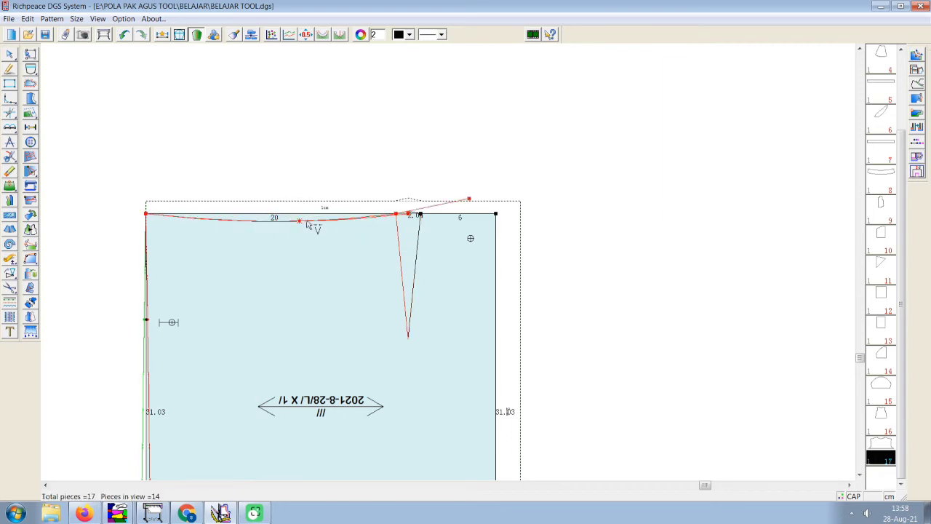
{"action": "left_click", "coordinate": [300, 218]}
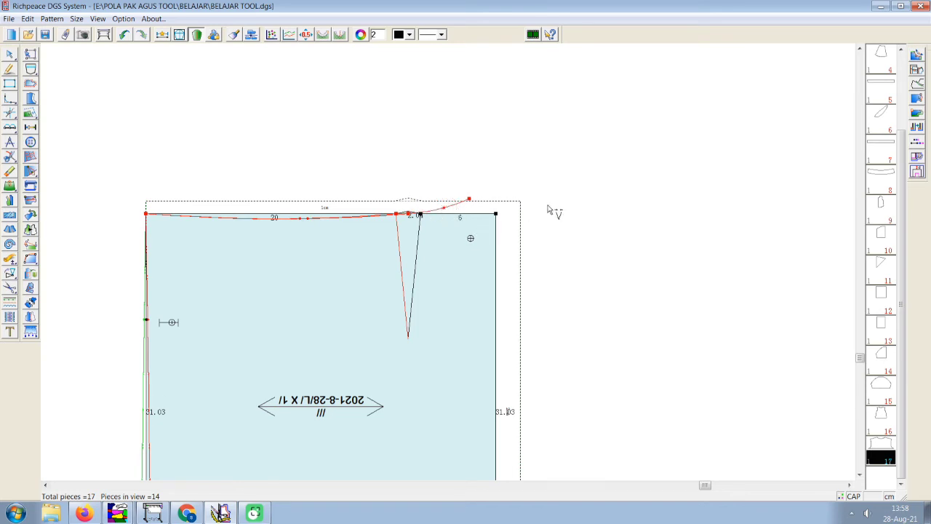
{"action": "right_click", "coordinate": [462, 288]}
{"action": "scroll", "coordinate": [339, 313], "scroll_direction": "up", "scroll_amount": 3}
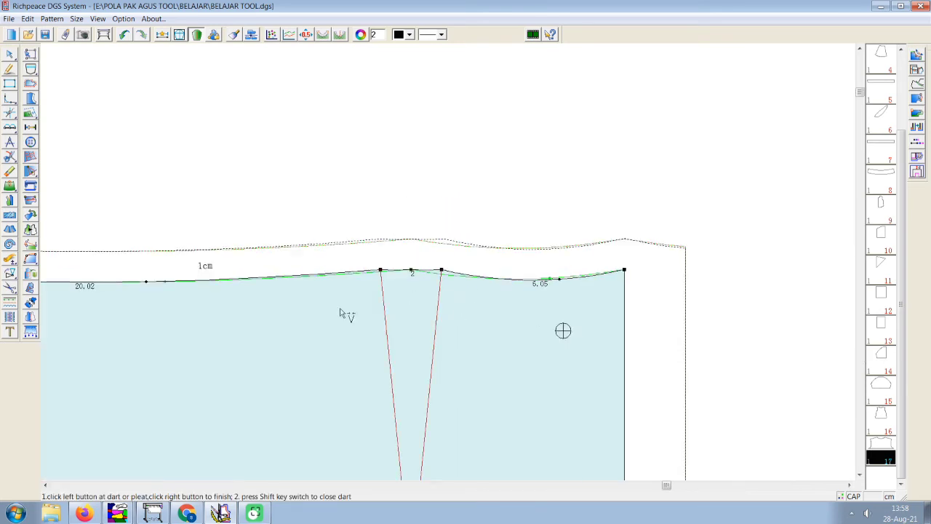
{"action": "scroll", "coordinate": [208, 291], "scroll_direction": "down", "scroll_amount": 2}
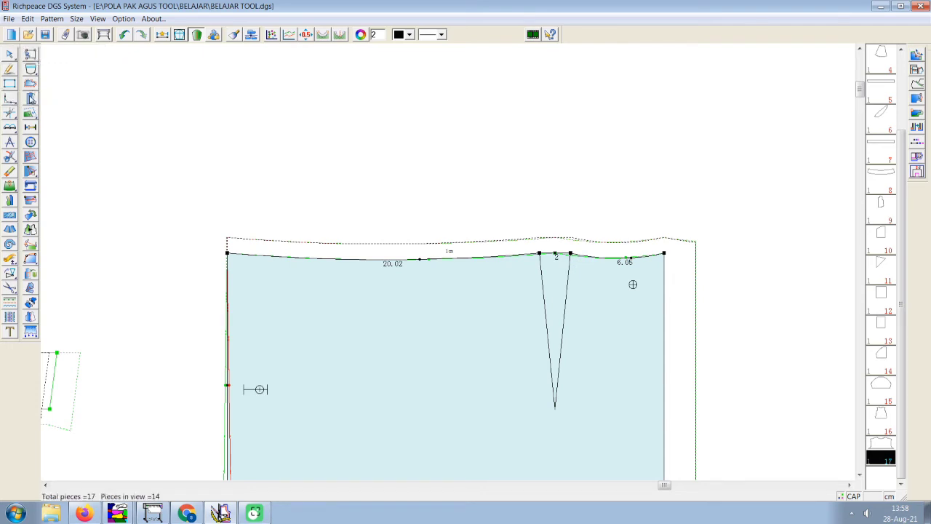
{"action": "mouse_move", "coordinate": [9, 98]}
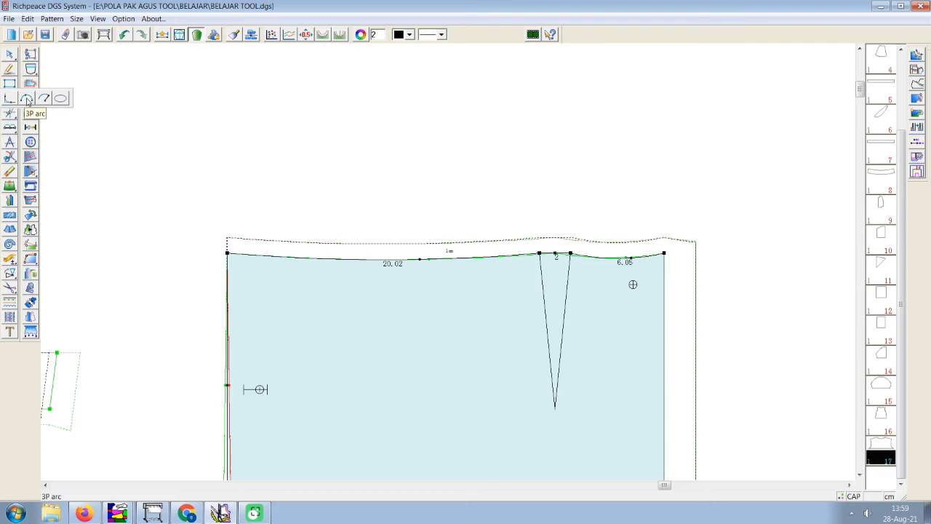
{"action": "left_click", "coordinate": [28, 102]}
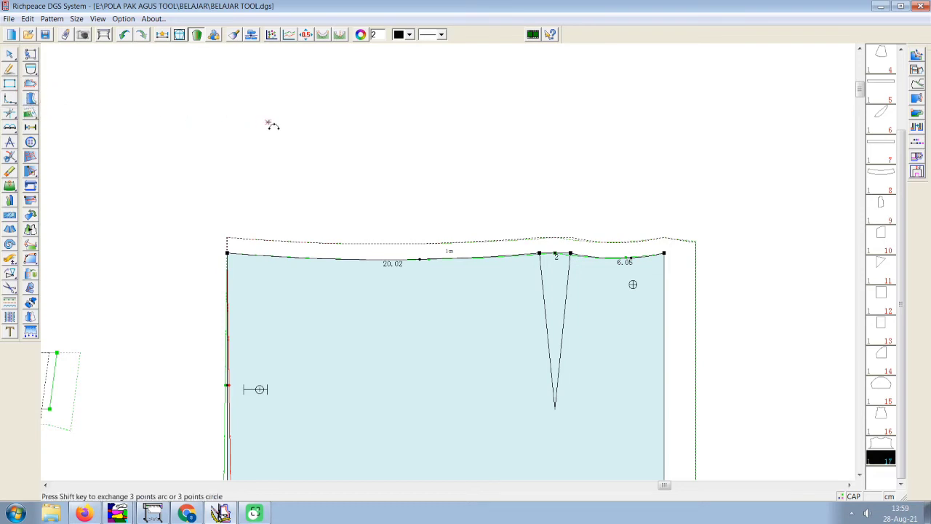
{"action": "left_click", "coordinate": [313, 117]}
{"action": "left_click", "coordinate": [356, 193]}
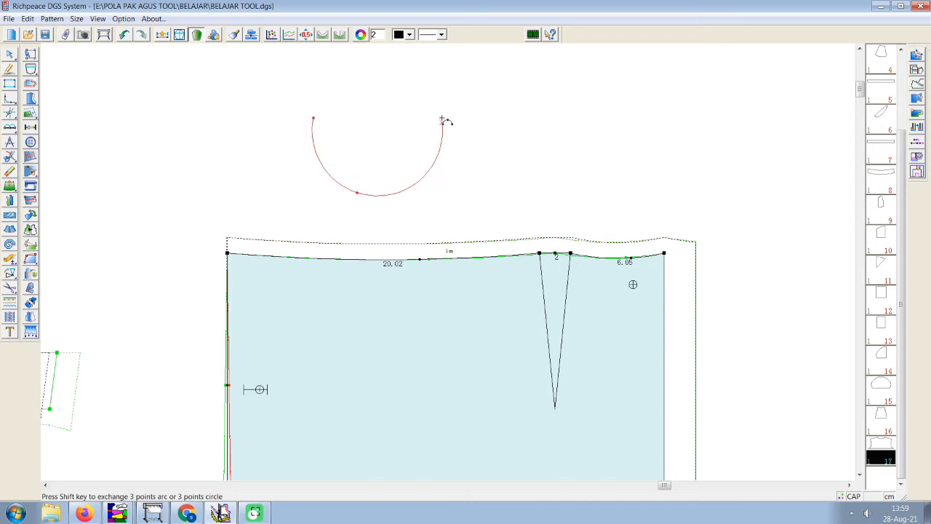
{"action": "right_click", "coordinate": [424, 96]}
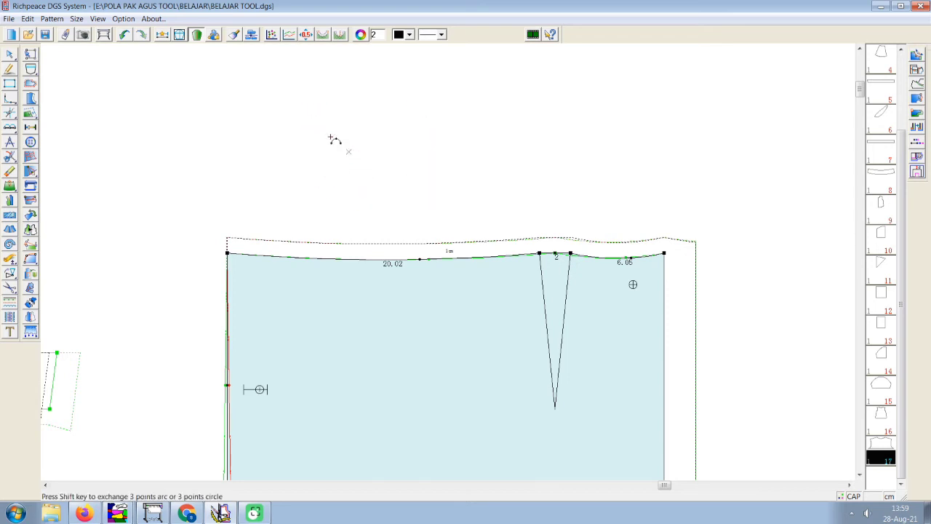
{"action": "left_click", "coordinate": [179, 35]}
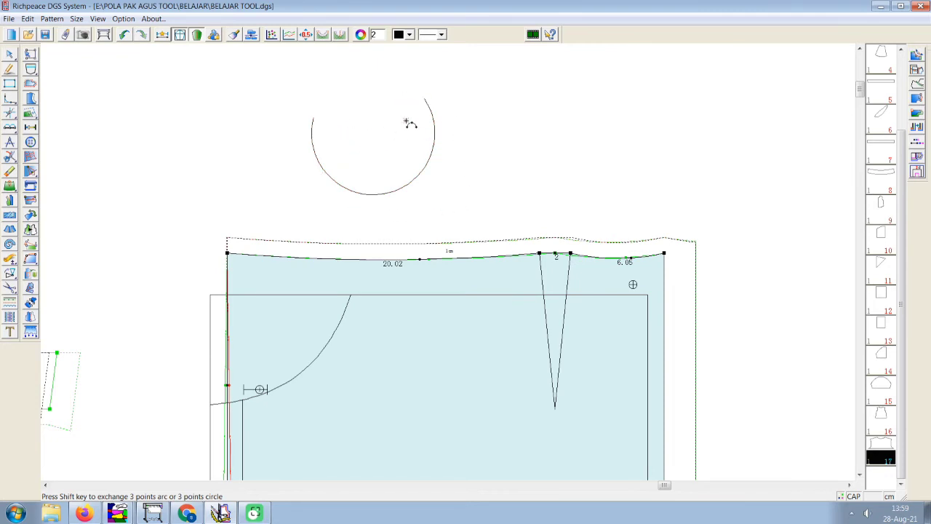
{"action": "left_click", "coordinate": [551, 123]}
{"action": "left_click", "coordinate": [610, 178]}
{"action": "left_click", "coordinate": [669, 116]}
{"action": "left_click", "coordinate": [589, 89]}
{"action": "left_click", "coordinate": [111, 76]}
{"action": "left_click", "coordinate": [156, 197]}
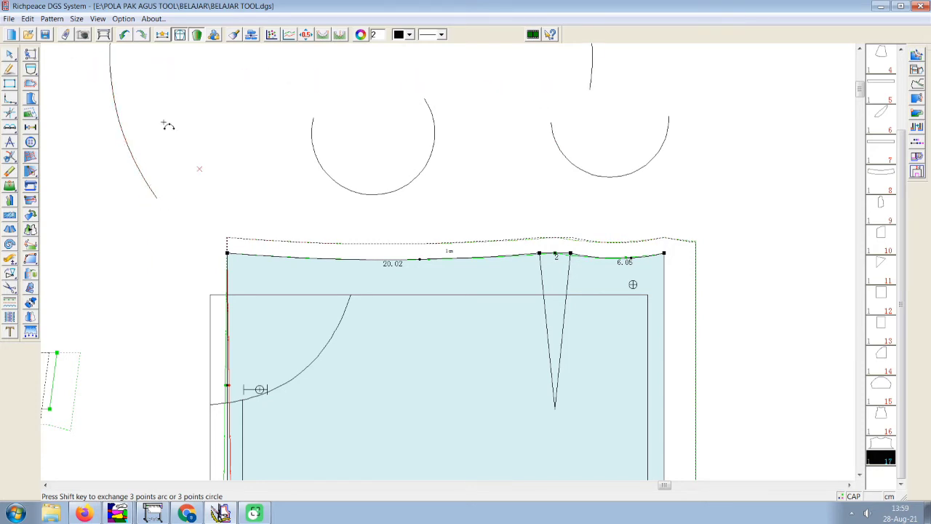
{"action": "left_click", "coordinate": [9, 99]}
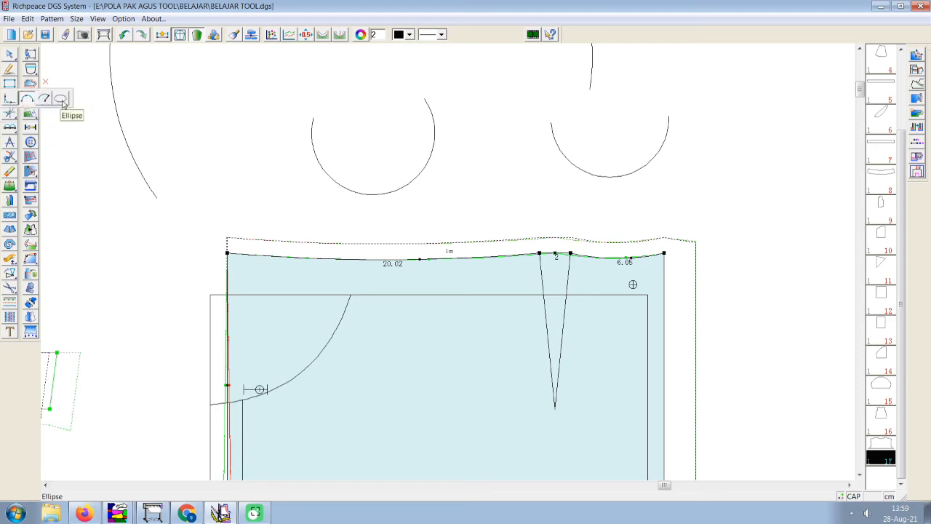
{"action": "left_click", "coordinate": [63, 103]}
{"action": "left_click", "coordinate": [210, 101]}
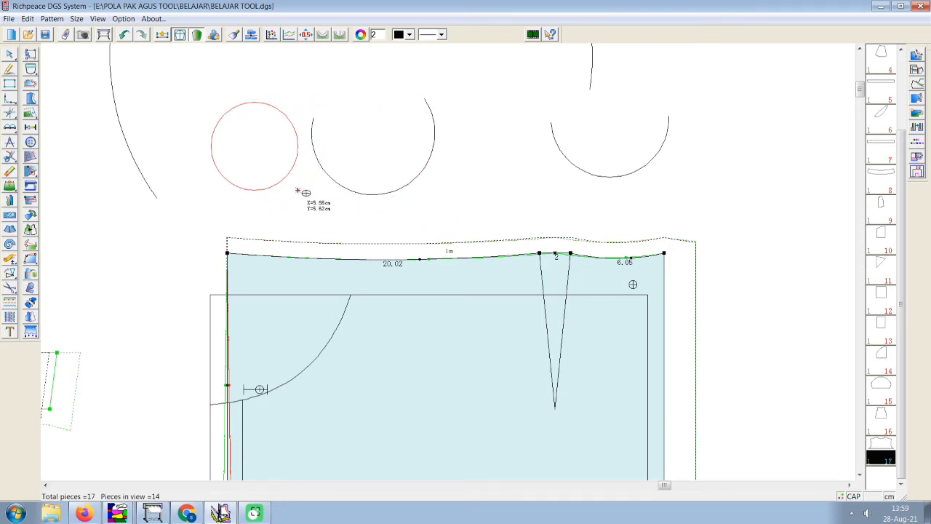
{"action": "left_click", "coordinate": [217, 121]}
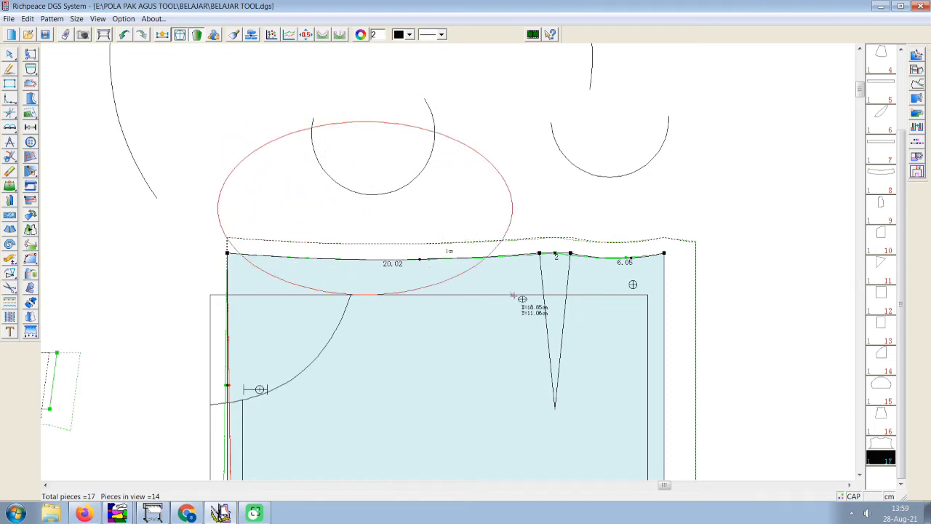
{"action": "right_click", "coordinate": [289, 210]}
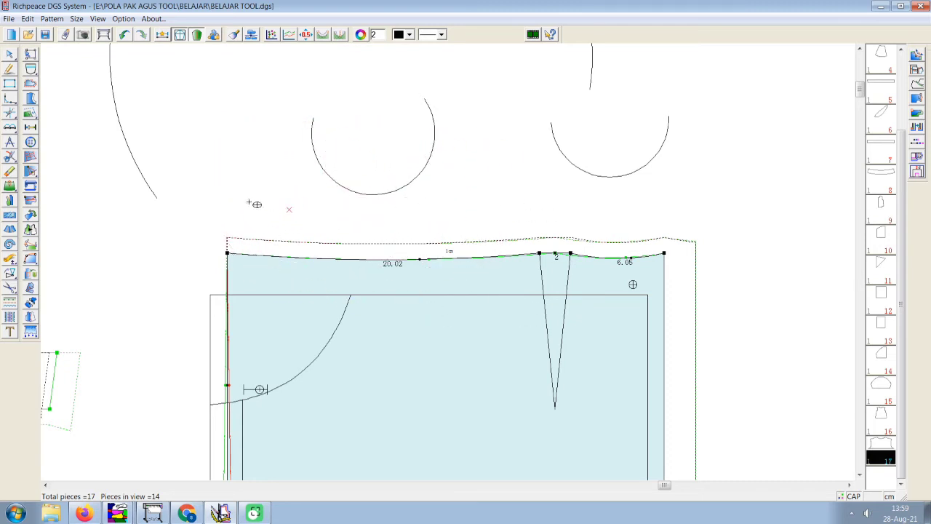
{"action": "left_click", "coordinate": [106, 172]}
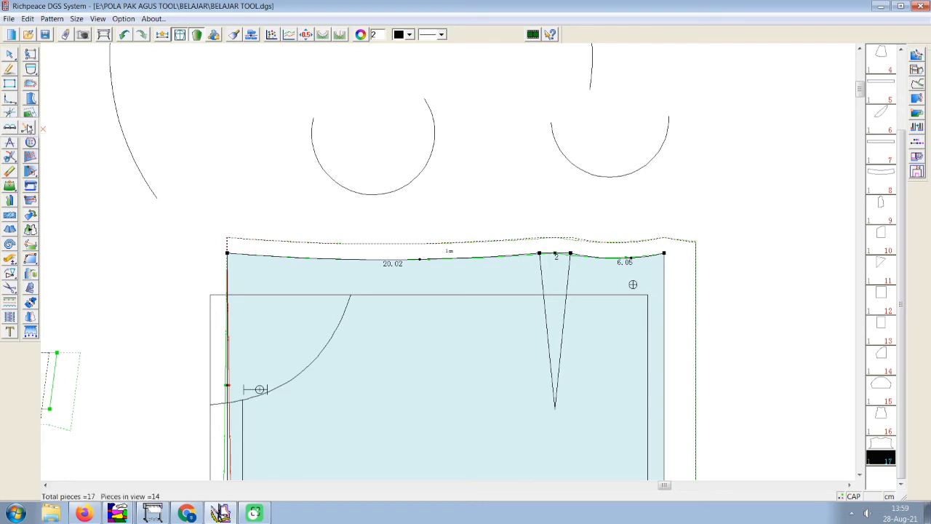
Add a point on the single-dart piece's right edge at Length 5 from the top corner
{"action": "scroll", "coordinate": [458, 268], "scroll_direction": "down", "scroll_amount": 2}
{"action": "scroll", "coordinate": [458, 268], "scroll_direction": "up", "scroll_amount": 2}
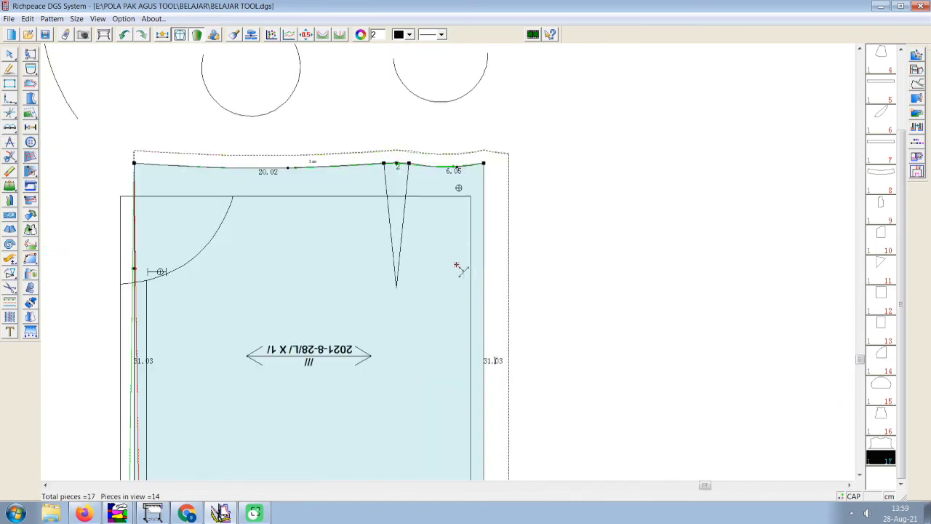
{"action": "left_click", "coordinate": [485, 205]}
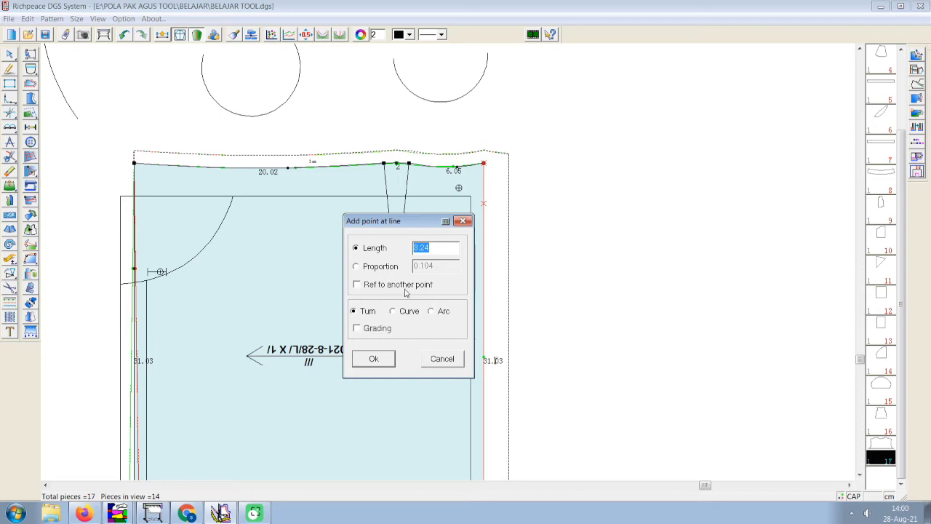
{"action": "left_click", "coordinate": [462, 221]}
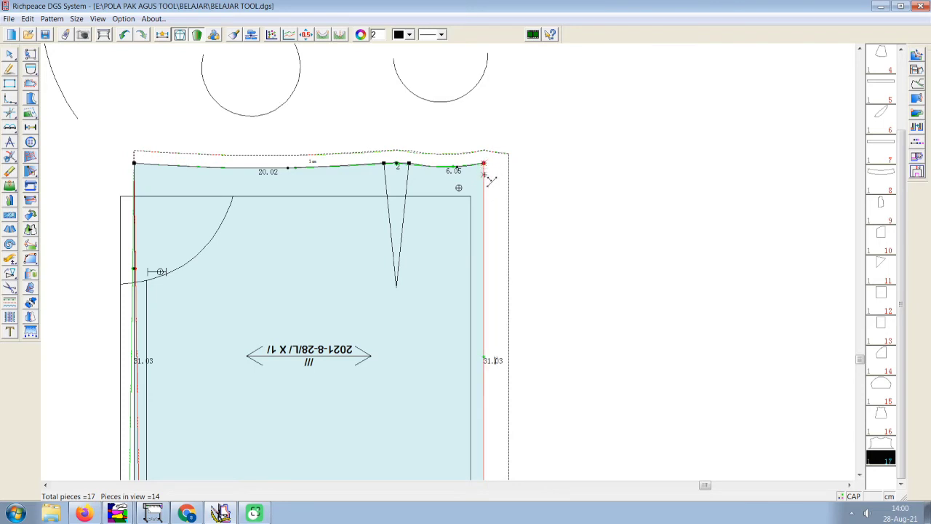
{"action": "left_click", "coordinate": [484, 180]}
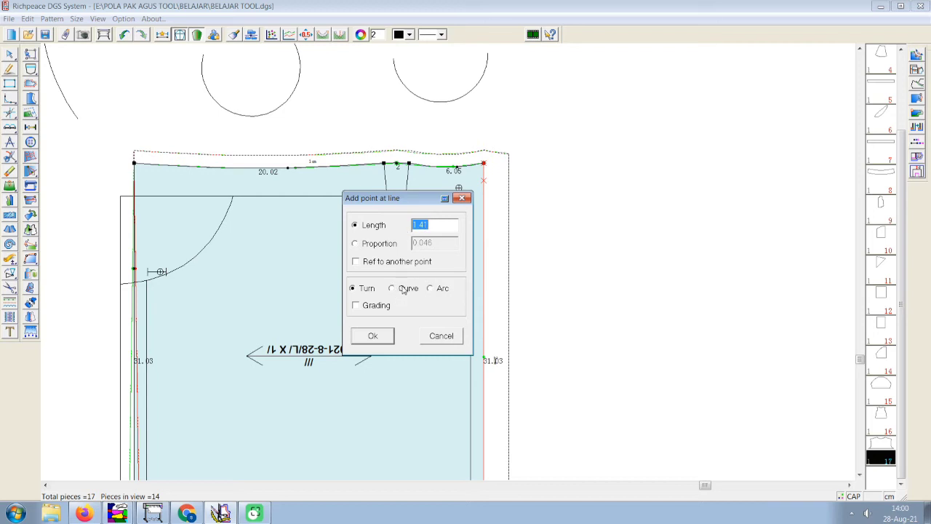
{"action": "type", "text": "5"}
{"action": "left_click", "coordinate": [372, 336]}
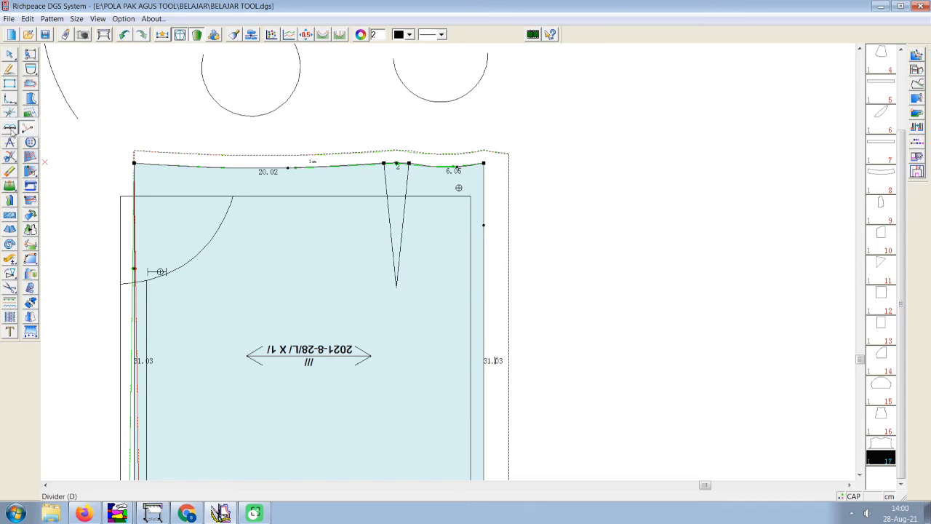
{"action": "left_click", "coordinate": [18, 192]}
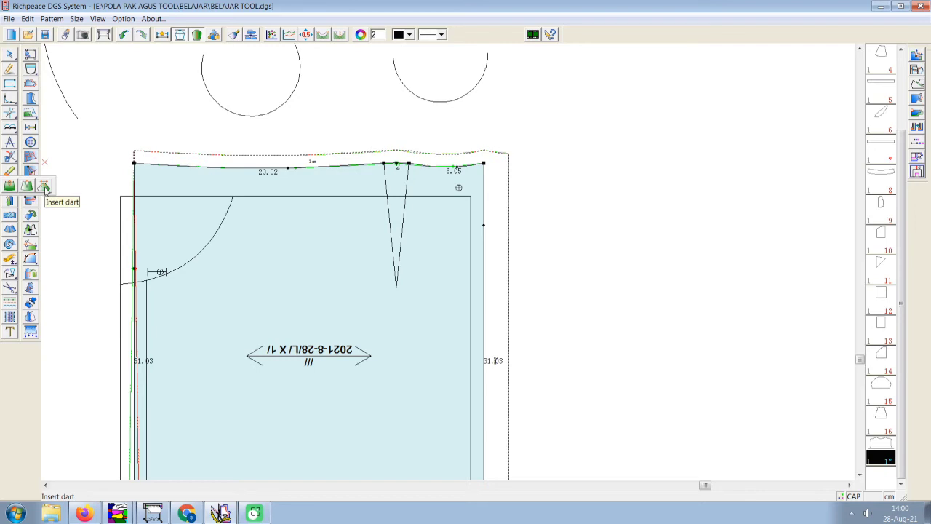
{"action": "left_click", "coordinate": [45, 187]}
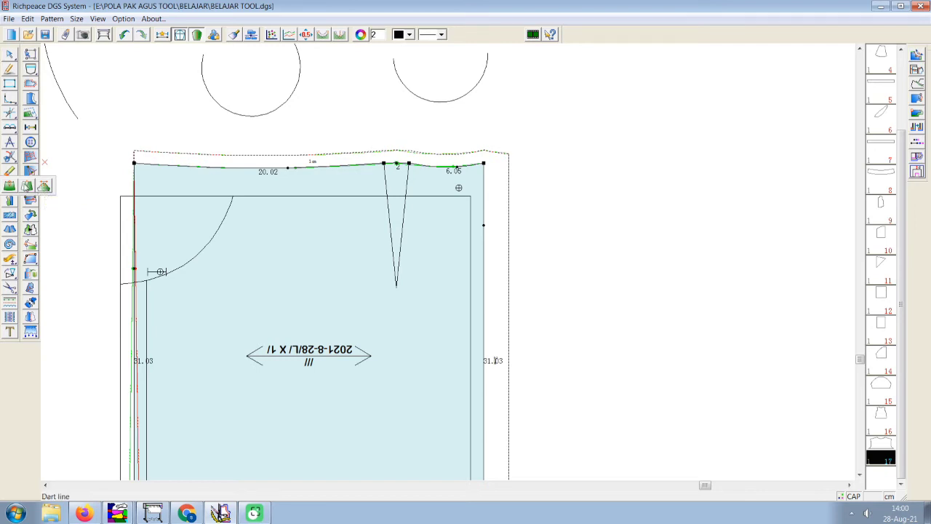
{"action": "left_click", "coordinate": [44, 187]}
{"action": "scroll", "coordinate": [446, 264], "scroll_direction": "down", "scroll_amount": 1}
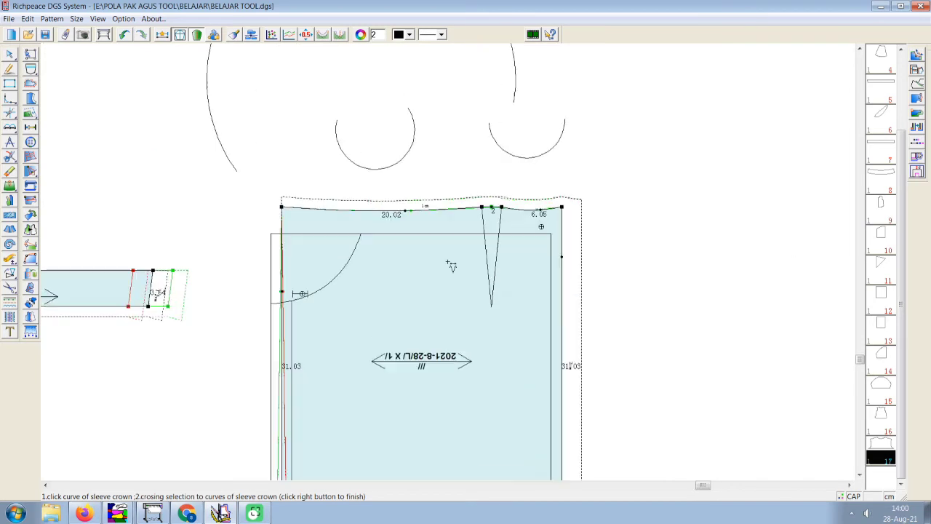
{"action": "scroll", "coordinate": [451, 267], "scroll_direction": "down", "scroll_amount": 1}
{"action": "scroll", "coordinate": [451, 266], "scroll_direction": "up", "scroll_amount": 1}
{"action": "scroll", "coordinate": [452, 267], "scroll_direction": "down", "scroll_amount": 1}
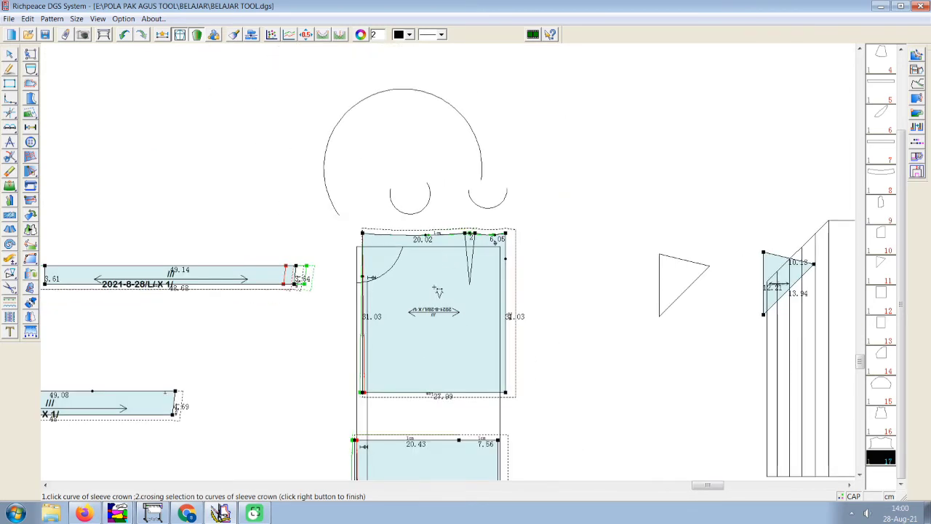
{"action": "left_click_drag", "start_coordinate": [371, 277], "coordinate": [546, 117]}
{"action": "scroll", "coordinate": [546, 117], "scroll_direction": "down", "scroll_amount": 1}
{"action": "scroll", "coordinate": [455, 233], "scroll_direction": "up", "scroll_amount": 2}
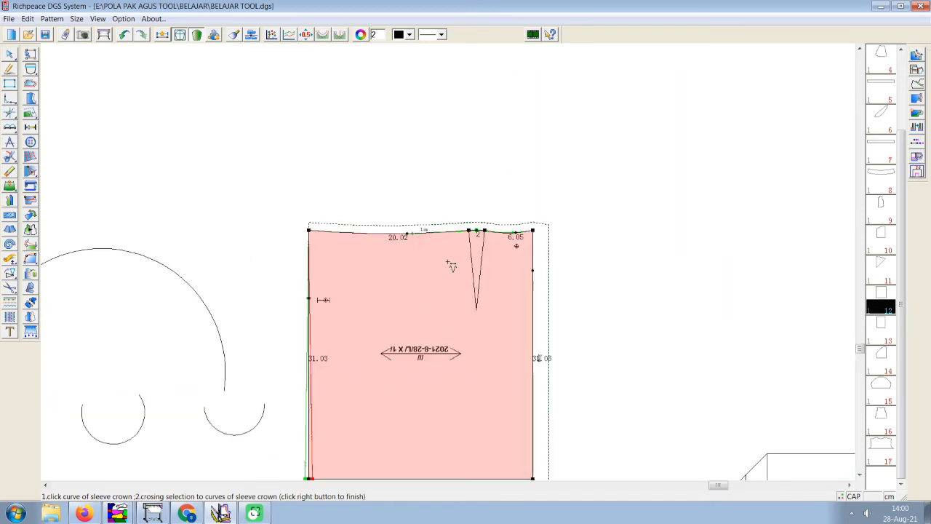
{"action": "left_click", "coordinate": [408, 234]}
{"action": "right_click", "coordinate": [426, 270]}
{"action": "left_click", "coordinate": [397, 240]}
{"action": "right_click", "coordinate": [396, 239]}
{"action": "left_click", "coordinate": [399, 251]}
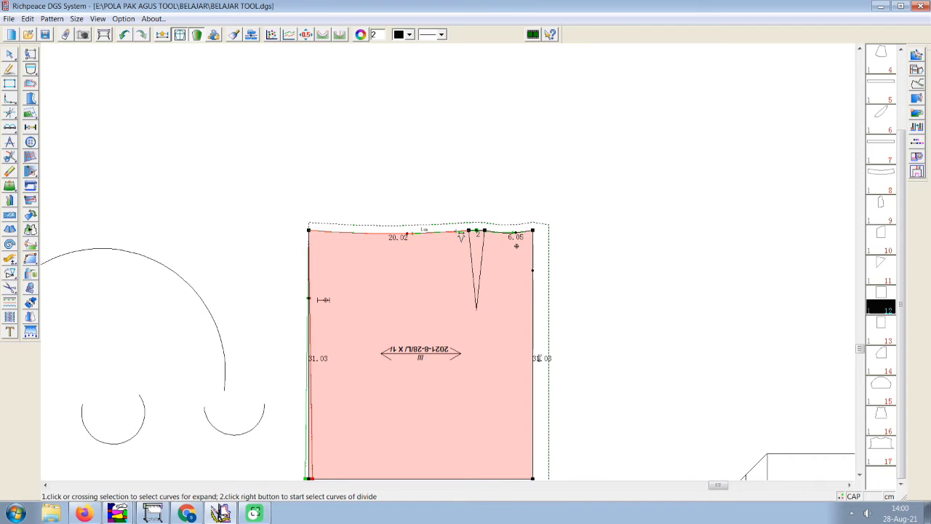
{"action": "right_click", "coordinate": [458, 235]}
{"action": "left_click_drag", "start_coordinate": [469, 164], "coordinate": [657, 157]}
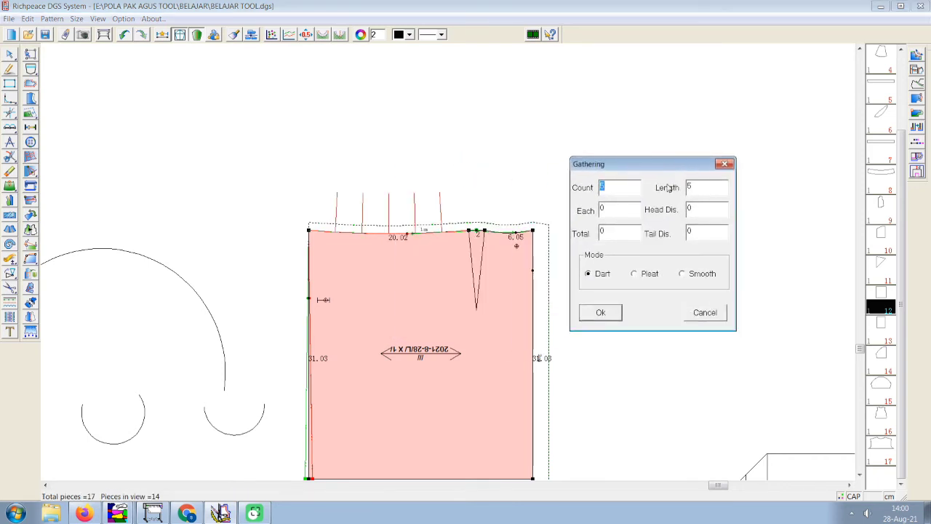
{"action": "left_click", "coordinate": [724, 165]}
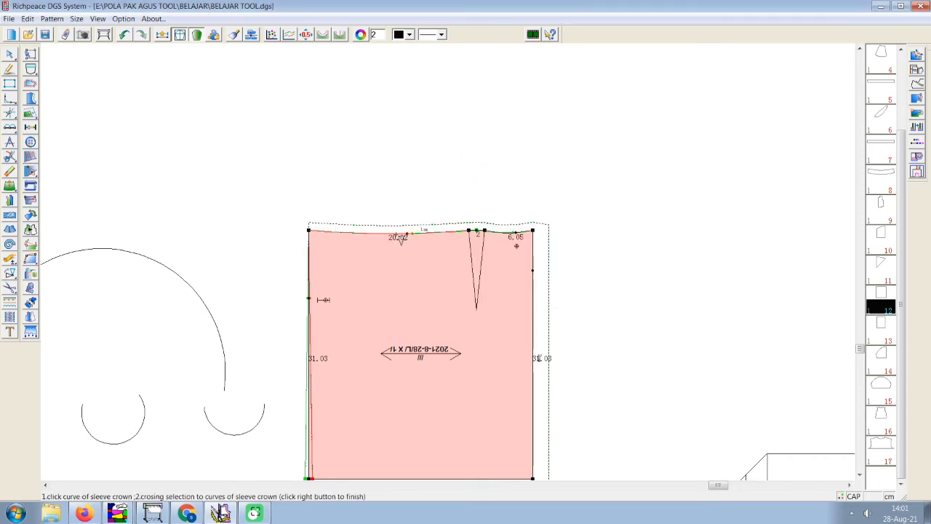
{"action": "right_click", "coordinate": [402, 262]}
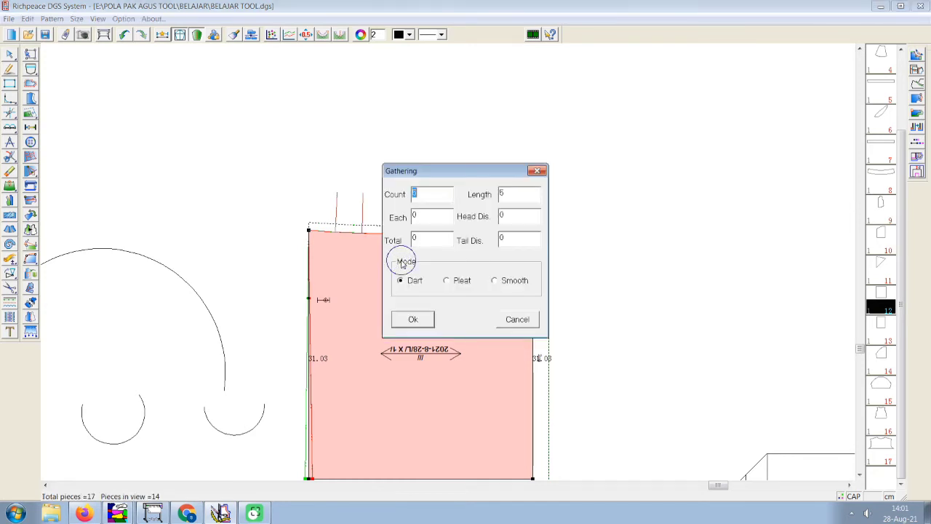
{"action": "left_click_drag", "start_coordinate": [474, 169], "coordinate": [654, 177]}
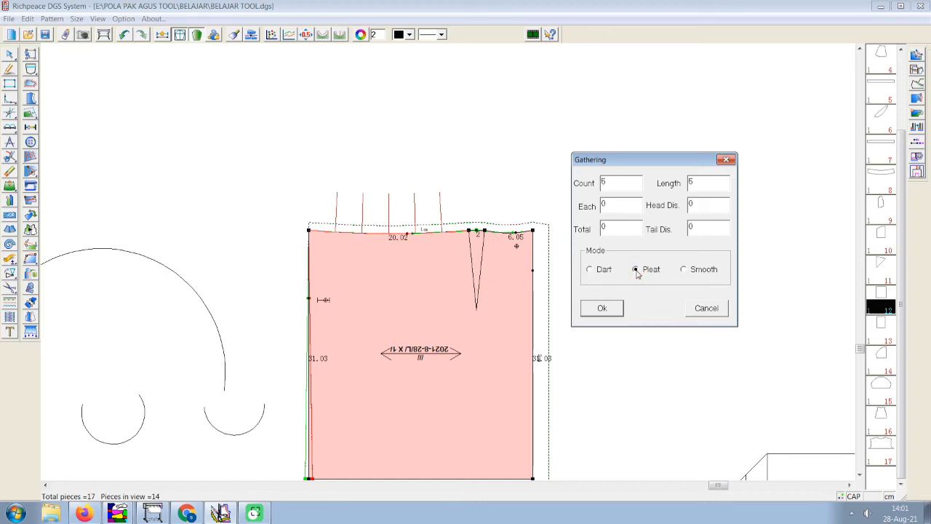
{"action": "left_click", "coordinate": [591, 270]}
{"action": "left_click", "coordinate": [726, 160]}
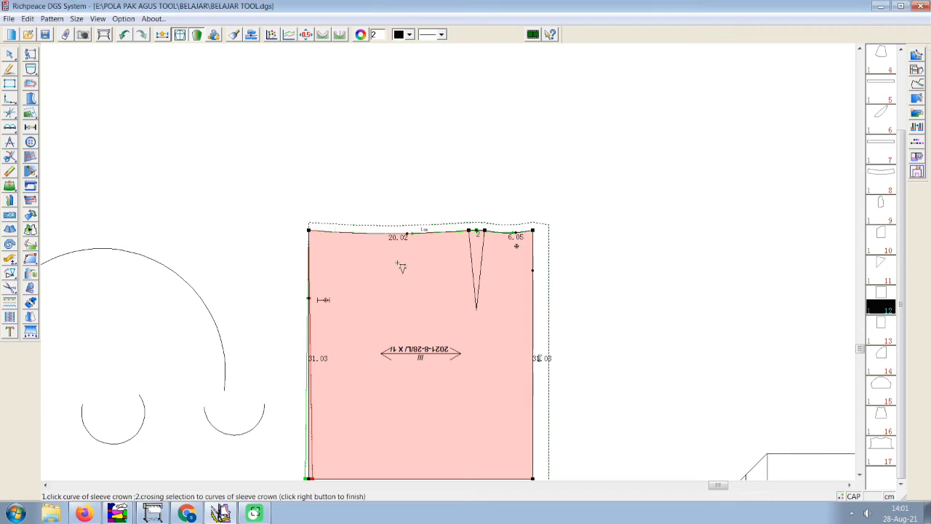
{"action": "left_click", "coordinate": [420, 234]}
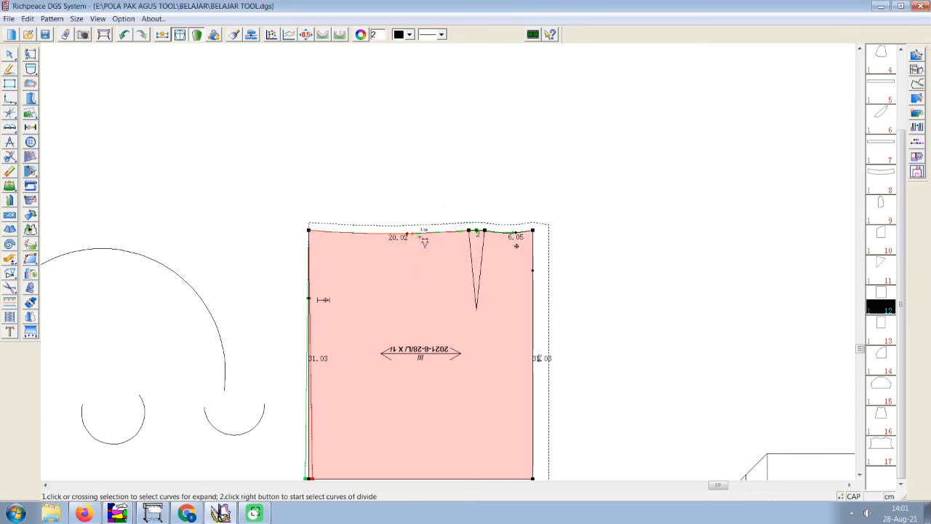
{"action": "right_click", "coordinate": [424, 243]}
{"action": "key", "text": "Return"}
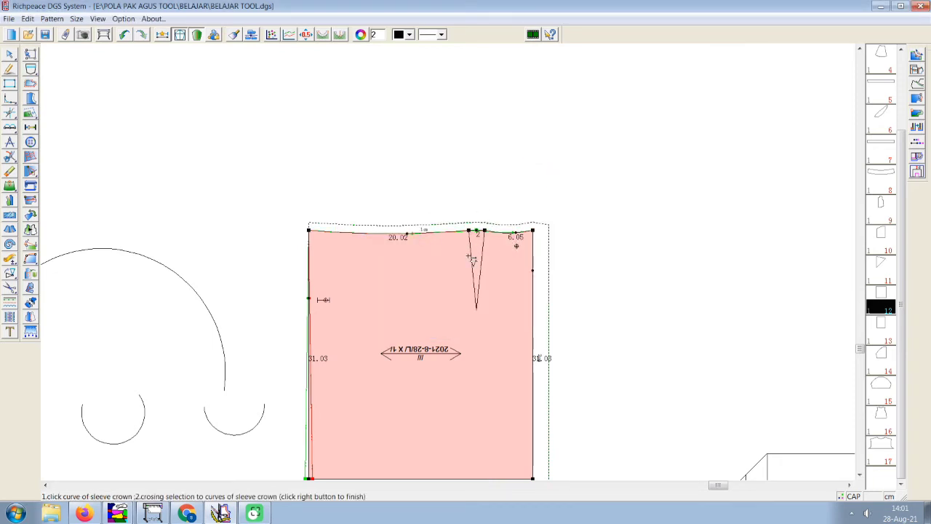
{"action": "scroll", "coordinate": [471, 258], "scroll_direction": "down", "scroll_amount": 2}
{"action": "scroll", "coordinate": [471, 259], "scroll_direction": "down", "scroll_amount": 1}
{"action": "scroll", "coordinate": [471, 258], "scroll_direction": "down", "scroll_amount": 2}
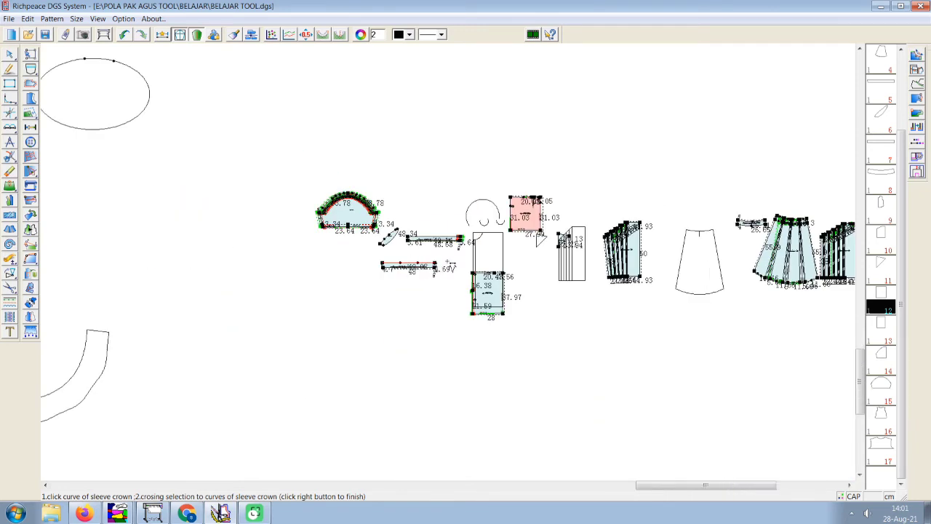
{"action": "scroll", "coordinate": [450, 264], "scroll_direction": "down", "scroll_amount": 2}
{"action": "scroll", "coordinate": [451, 264], "scroll_direction": "down", "scroll_amount": 2}
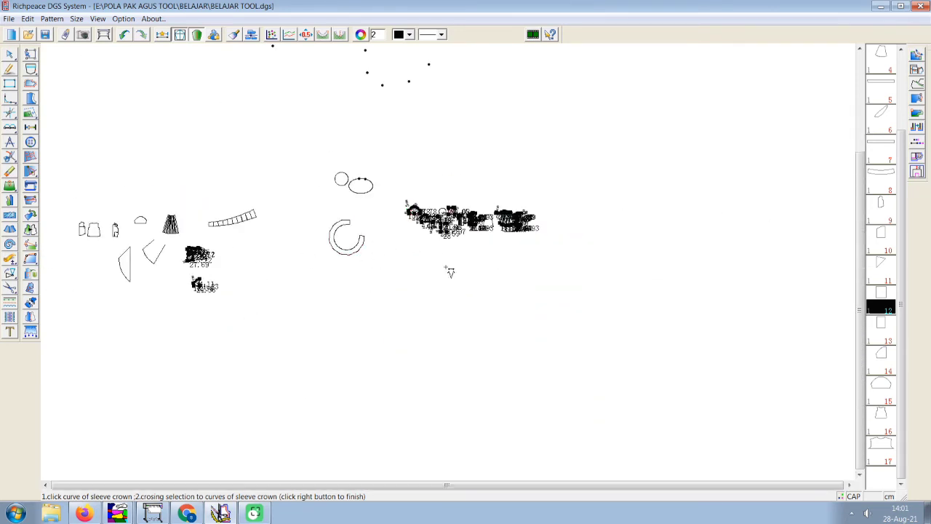
{"action": "scroll", "coordinate": [445, 267], "scroll_direction": "up", "scroll_amount": 4}
{"action": "scroll", "coordinate": [429, 270], "scroll_direction": "down", "scroll_amount": 2}
{"action": "scroll", "coordinate": [455, 266], "scroll_direction": "down", "scroll_amount": 2}
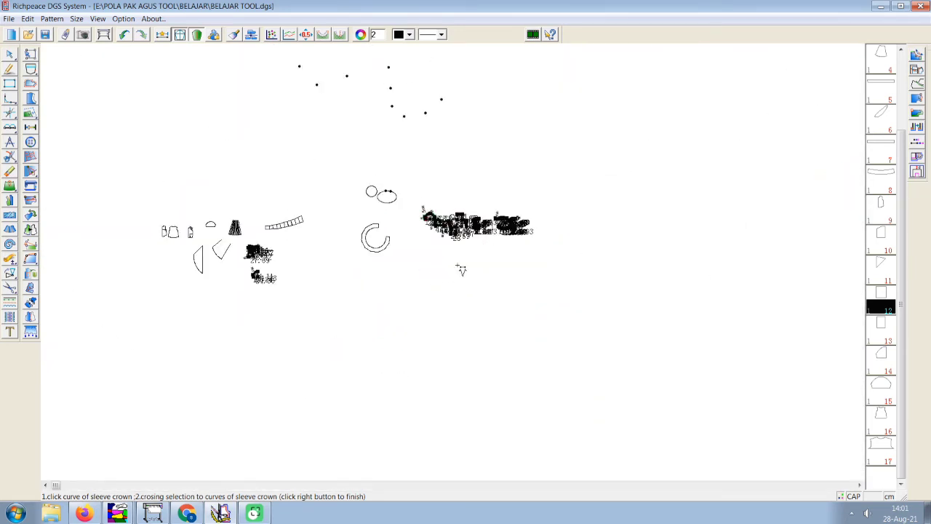
{"action": "scroll", "coordinate": [450, 260], "scroll_direction": "up", "scroll_amount": 3}
{"action": "scroll", "coordinate": [444, 261], "scroll_direction": "up", "scroll_amount": 1}
{"action": "scroll", "coordinate": [421, 259], "scroll_direction": "up", "scroll_amount": 1}
{"action": "scroll", "coordinate": [378, 259], "scroll_direction": "up", "scroll_amount": 1}
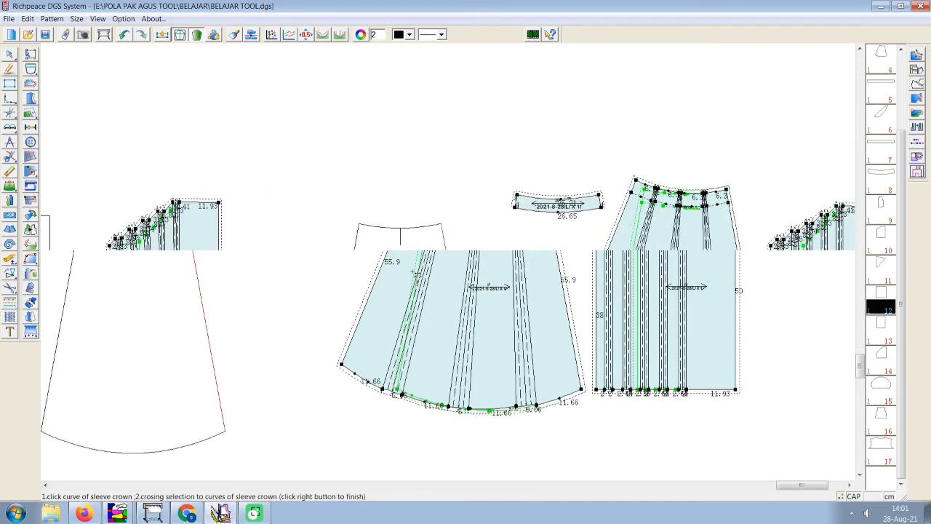
{"action": "scroll", "coordinate": [338, 258], "scroll_direction": "up", "scroll_amount": 1}
{"action": "scroll", "coordinate": [442, 247], "scroll_direction": "up", "scroll_amount": 1}
{"action": "scroll", "coordinate": [458, 244], "scroll_direction": "up", "scroll_amount": 1}
{"action": "scroll", "coordinate": [461, 240], "scroll_direction": "up", "scroll_amount": 1}
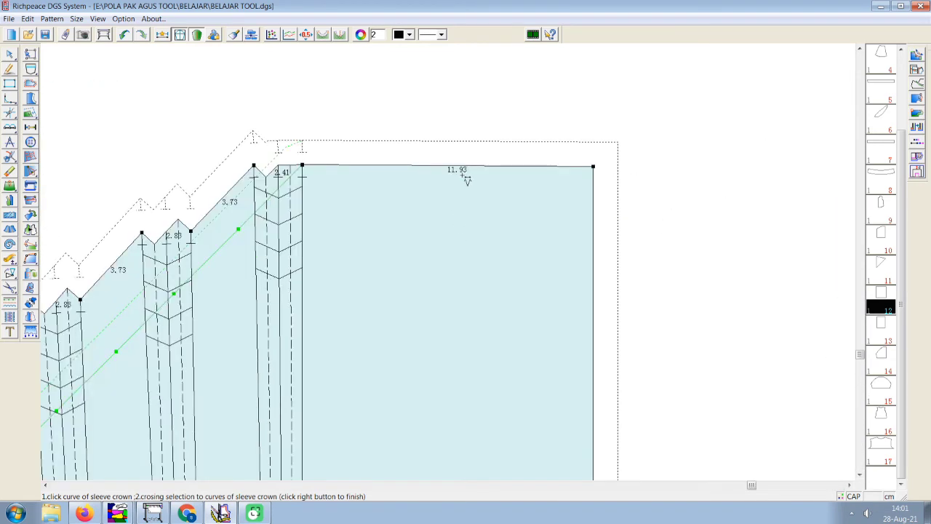
{"action": "right_click", "coordinate": [497, 167]}
{"action": "right_click", "coordinate": [494, 169]}
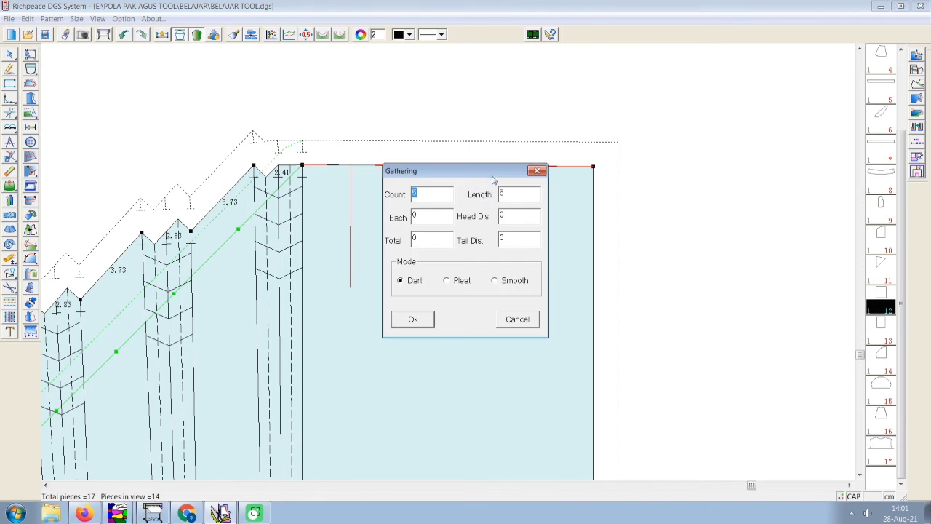
{"action": "left_click_drag", "start_coordinate": [490, 167], "coordinate": [773, 132]}
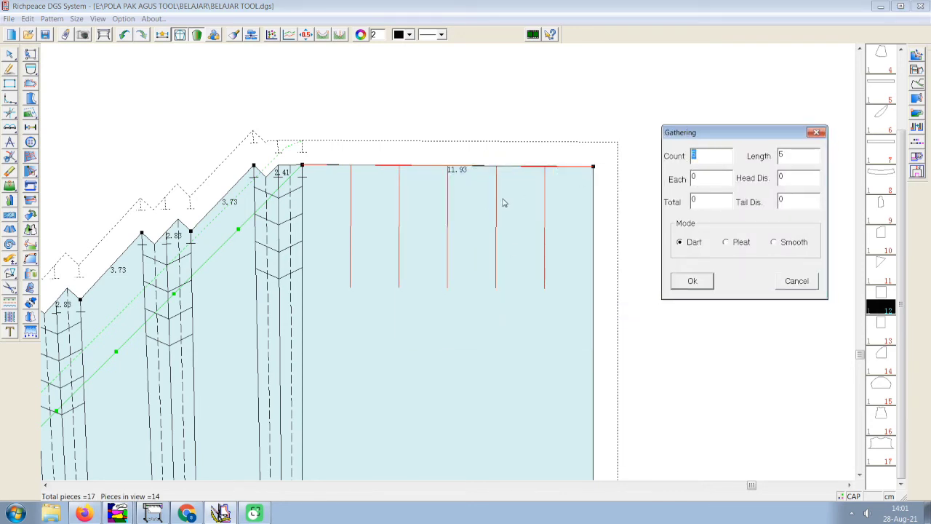
{"action": "left_click", "coordinate": [816, 131]}
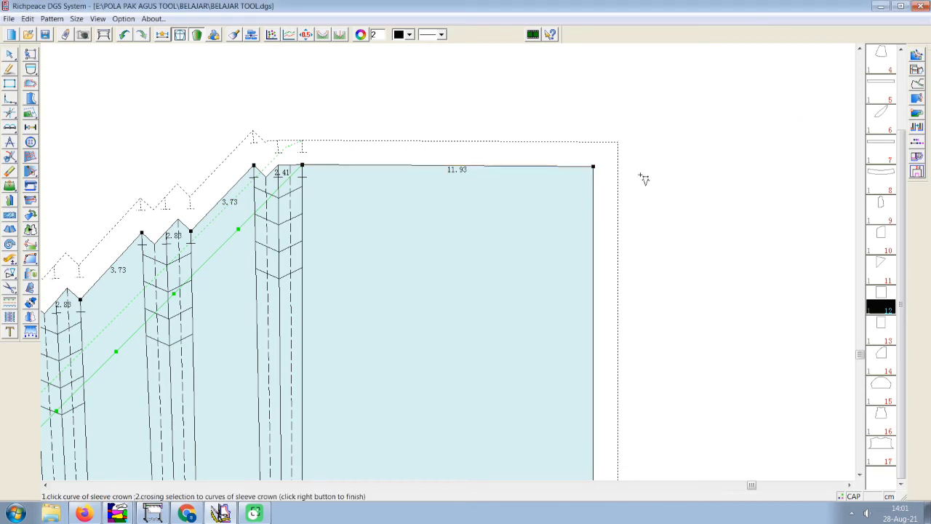
{"action": "left_click", "coordinate": [9, 185]}
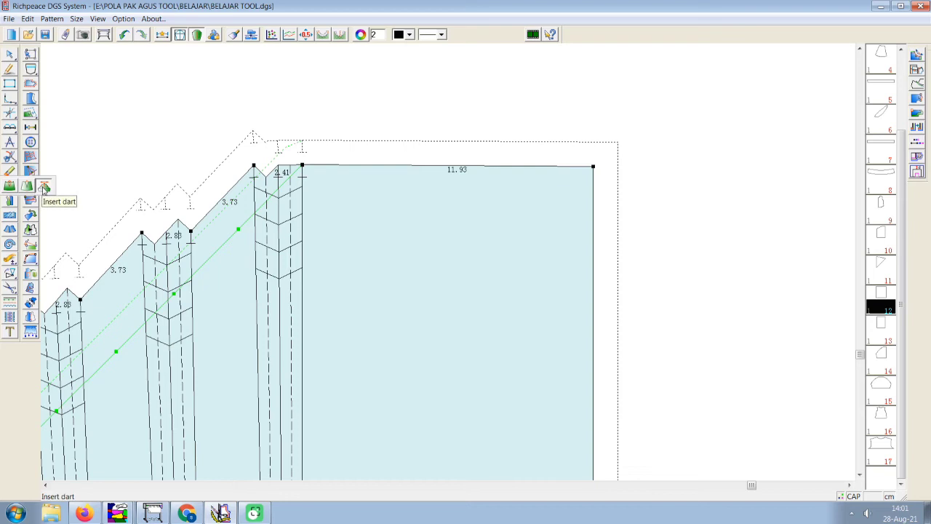
{"action": "left_click", "coordinate": [44, 187]}
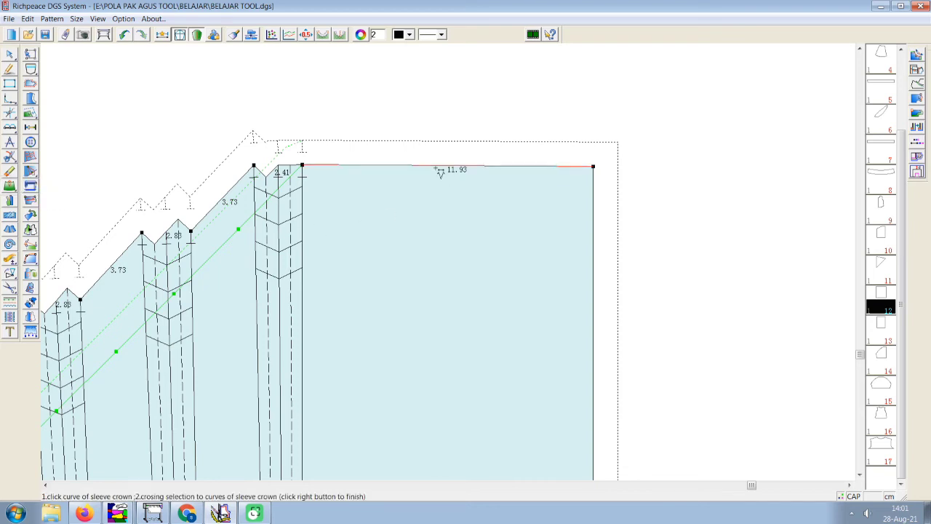
{"action": "left_click", "coordinate": [436, 169]}
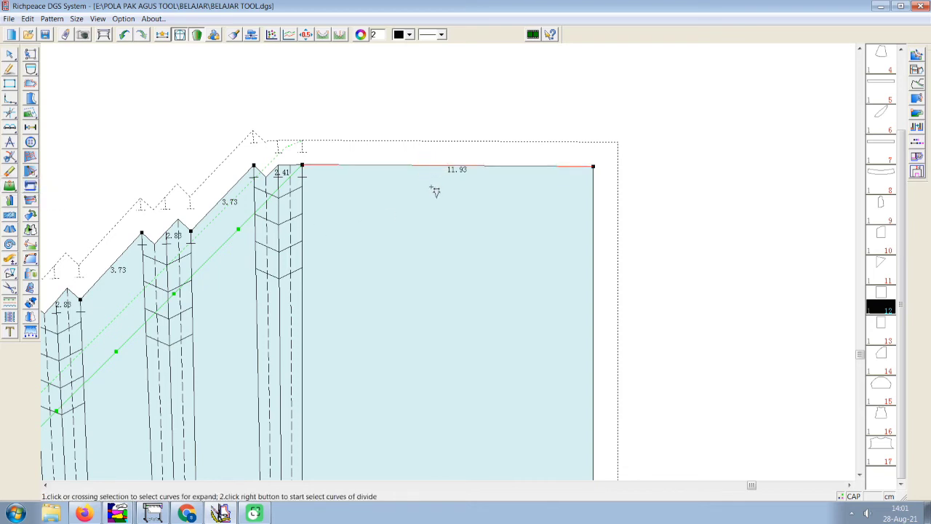
{"action": "right_click", "coordinate": [438, 168]}
{"action": "left_click_drag", "start_coordinate": [456, 173], "coordinate": [680, 127]}
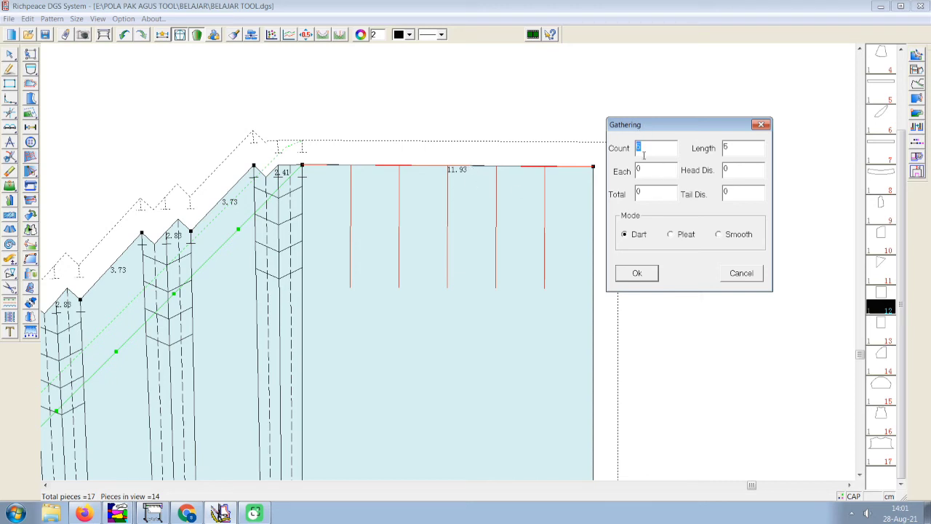
{"action": "type", "text": "2"}
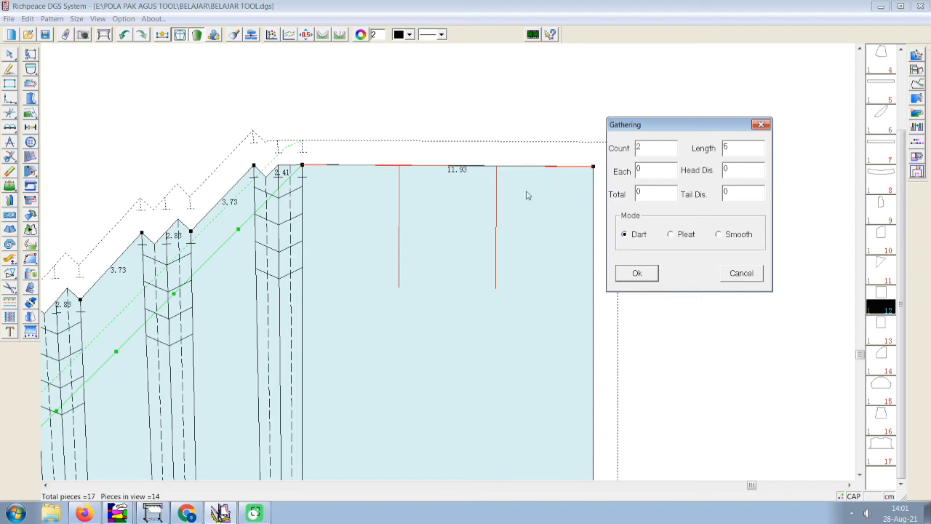
{"action": "double_click", "coordinate": [650, 170]}
{"action": "type", "text": "2"}
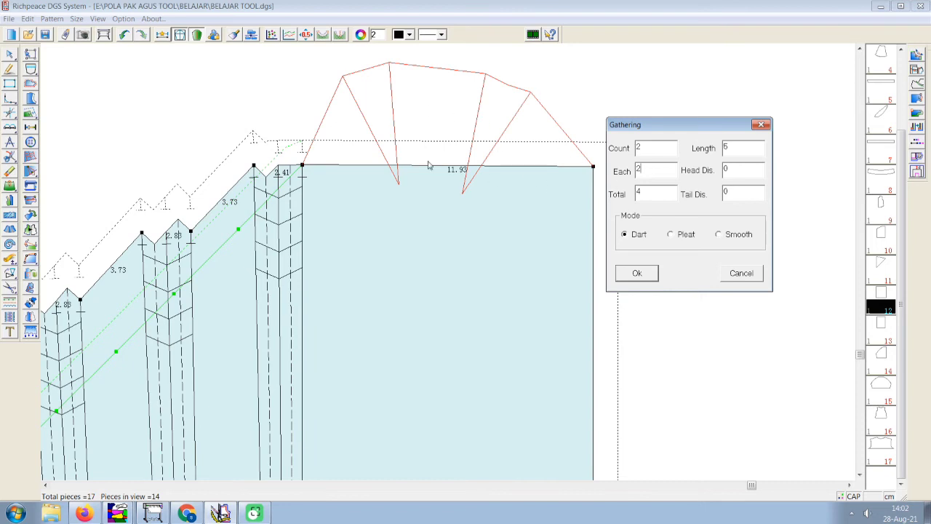
{"action": "left_click", "coordinate": [763, 128]}
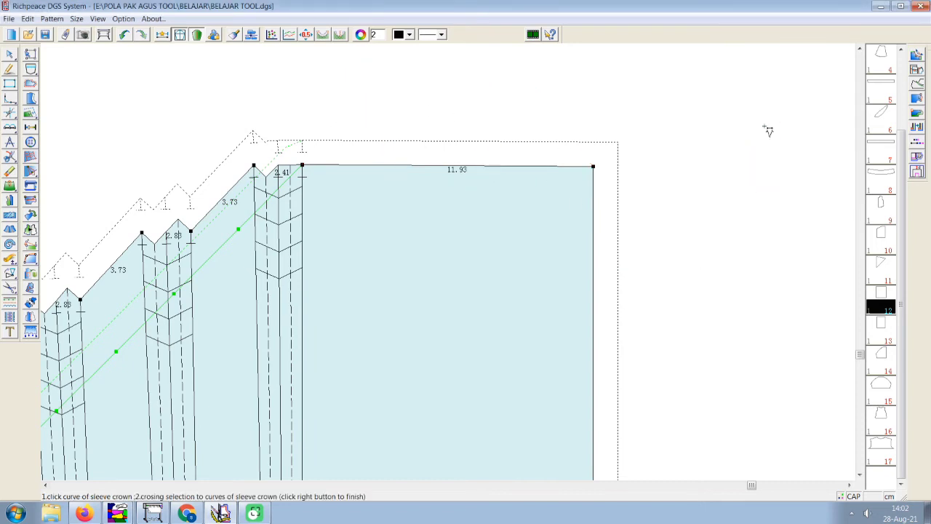
{"action": "scroll", "coordinate": [444, 266], "scroll_direction": "down", "scroll_amount": 1}
{"action": "scroll", "coordinate": [270, 315], "scroll_direction": "down", "scroll_amount": 1}
{"action": "scroll", "coordinate": [370, 301], "scroll_direction": "down", "scroll_amount": 1}
Select the semicircular piece's sleeve-crown curve for gathering darts
{"action": "scroll", "coordinate": [281, 301], "scroll_direction": "up", "scroll_amount": 1}
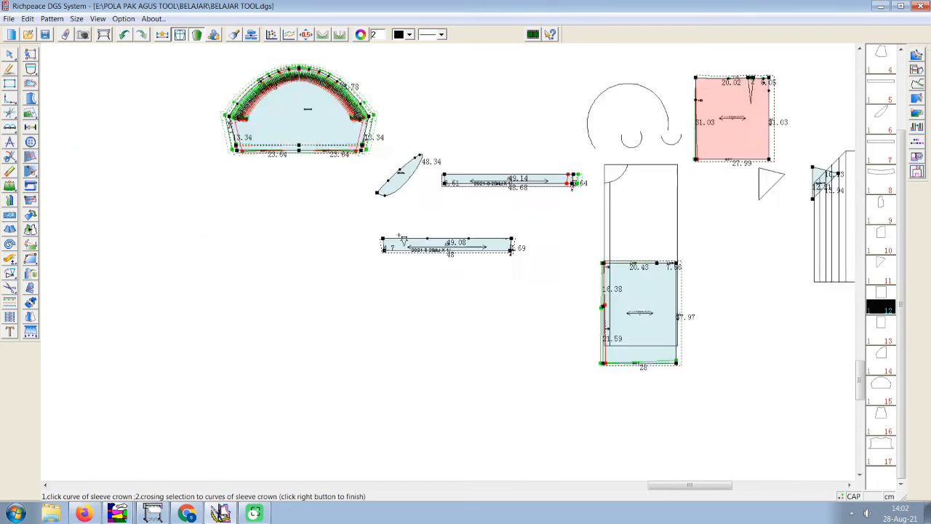
{"action": "scroll", "coordinate": [280, 301], "scroll_direction": "up", "scroll_amount": 1}
{"action": "scroll", "coordinate": [363, 325], "scroll_direction": "up", "scroll_amount": 1}
{"action": "scroll", "coordinate": [669, 283], "scroll_direction": "down", "scroll_amount": 2}
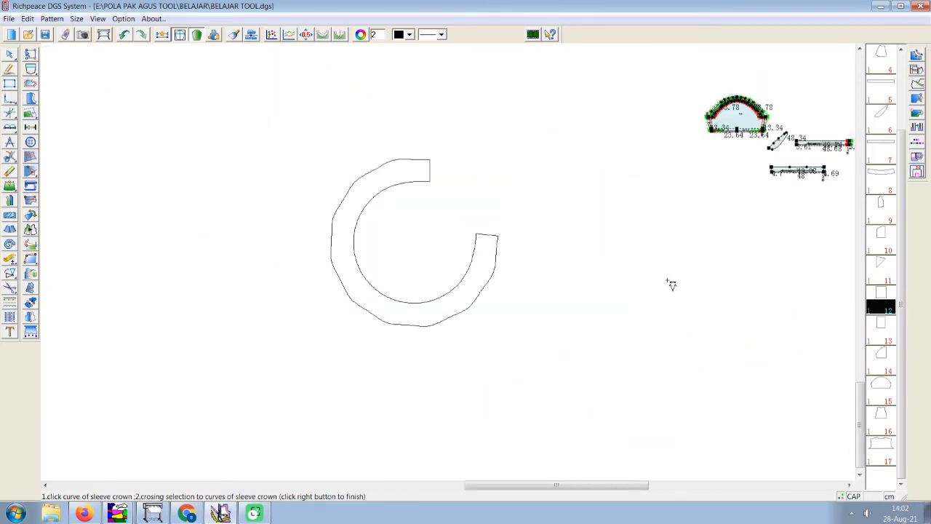
{"action": "scroll", "coordinate": [669, 283], "scroll_direction": "down", "scroll_amount": 3}
{"action": "scroll", "coordinate": [626, 192], "scroll_direction": "up", "scroll_amount": 1}
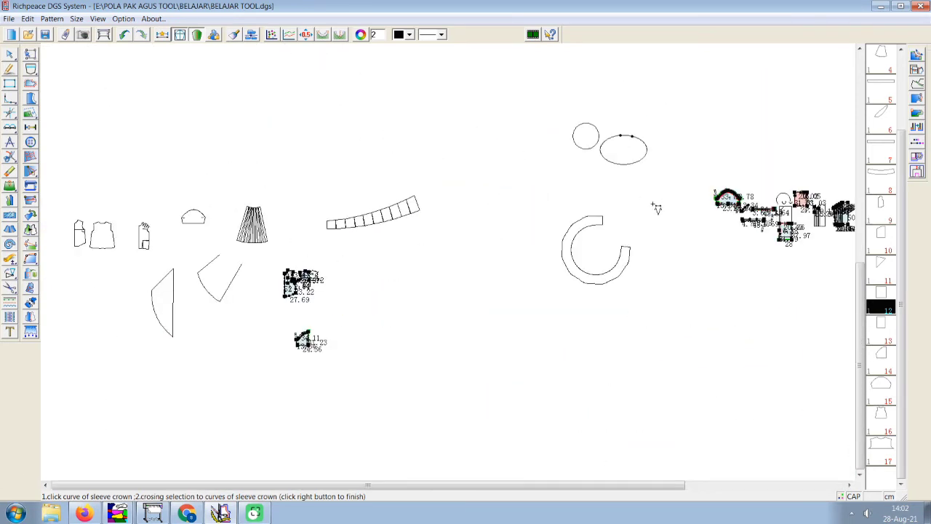
{"action": "scroll", "coordinate": [731, 208], "scroll_direction": "up", "scroll_amount": 2}
{"action": "scroll", "coordinate": [447, 251], "scroll_direction": "up", "scroll_amount": 3}
{"action": "scroll", "coordinate": [443, 255], "scroll_direction": "up", "scroll_amount": 2}
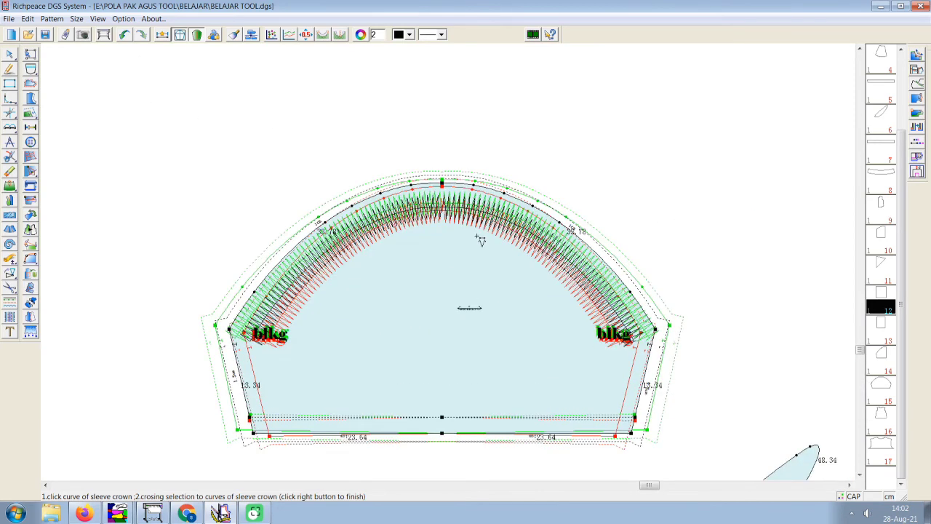
{"action": "scroll", "coordinate": [467, 205], "scroll_direction": "up", "scroll_amount": 2}
{"action": "left_click", "coordinate": [444, 231]}
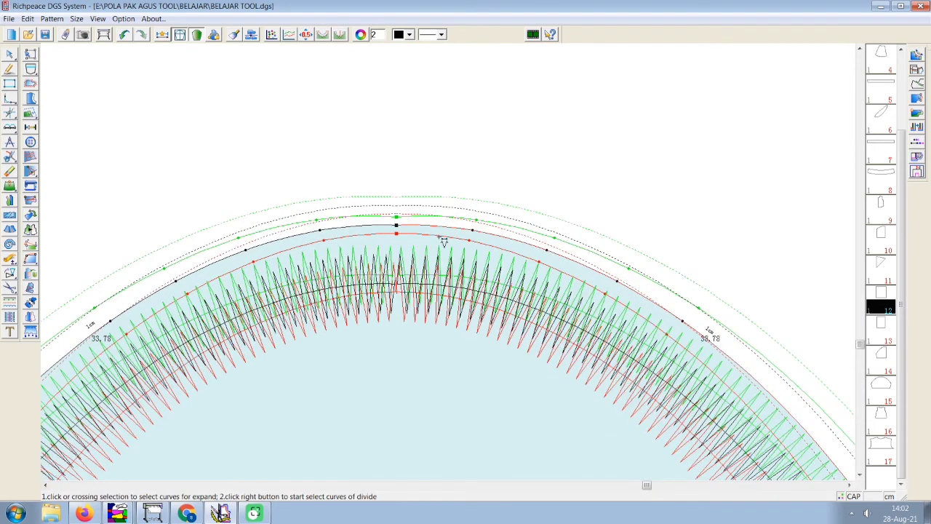
{"action": "right_click", "coordinate": [441, 236]}
Set gathering to Count 2, Each 2 (Total 4) in Dart mode and apply it
{"action": "left_click_drag", "start_coordinate": [470, 179], "coordinate": [660, 167]}
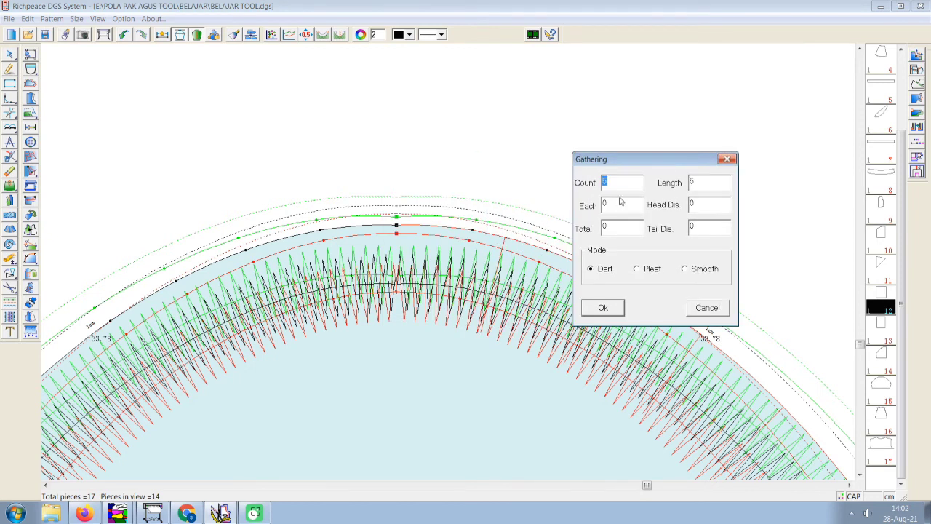
{"action": "type", "text": "2"}
{"action": "double_click", "coordinate": [603, 207]}
{"action": "type", "text": "2"}
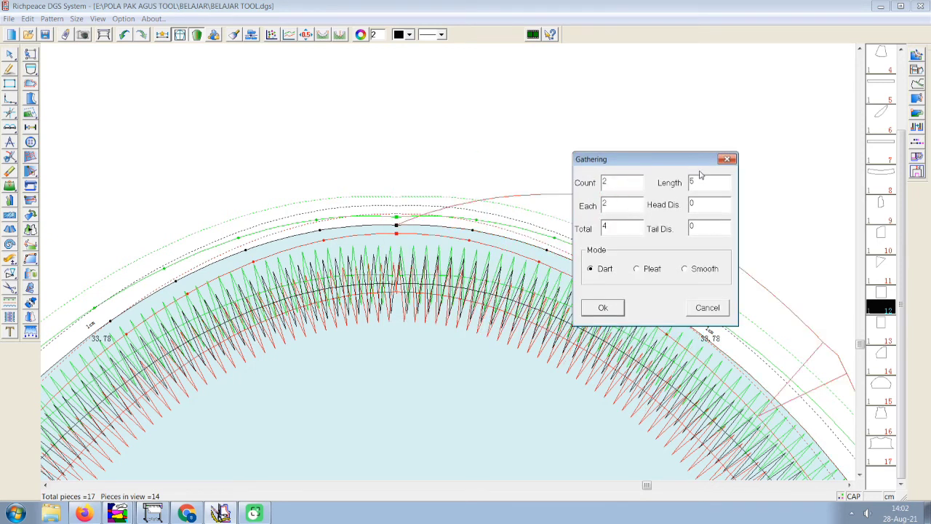
{"action": "left_click_drag", "start_coordinate": [702, 161], "coordinate": [394, 93]}
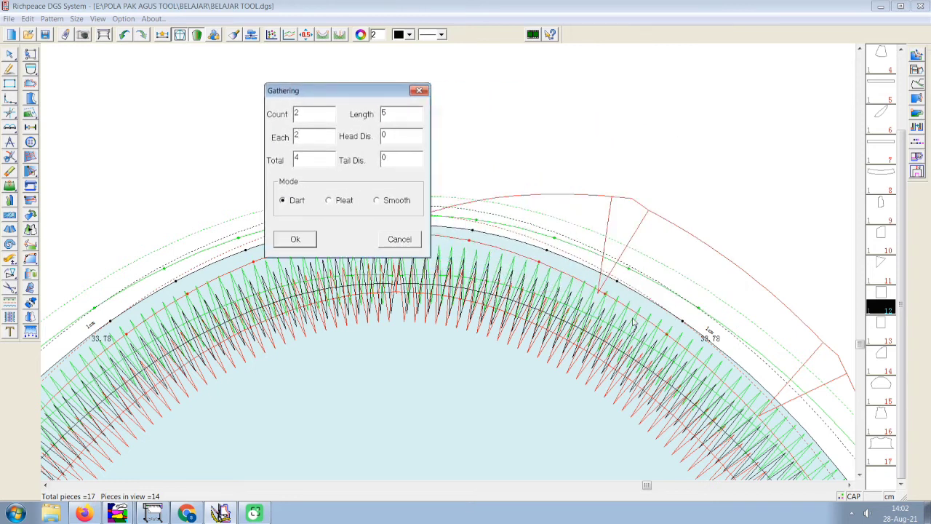
{"action": "left_click", "coordinate": [299, 240]}
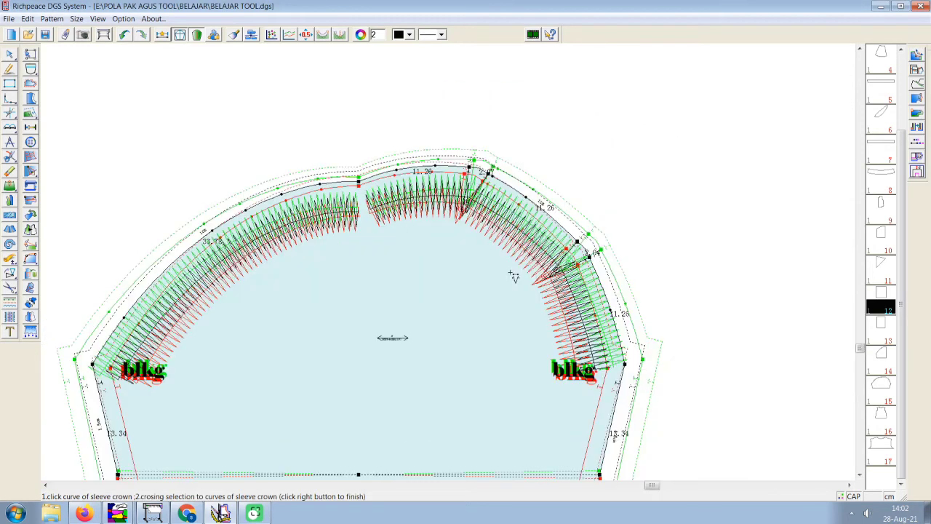
{"action": "scroll", "coordinate": [414, 202], "scroll_direction": "up", "scroll_amount": 2}
{"action": "scroll", "coordinate": [422, 240], "scroll_direction": "down", "scroll_amount": 2}
{"action": "scroll", "coordinate": [426, 262], "scroll_direction": "up", "scroll_amount": 2}
{"action": "scroll", "coordinate": [454, 313], "scroll_direction": "down", "scroll_amount": 3}
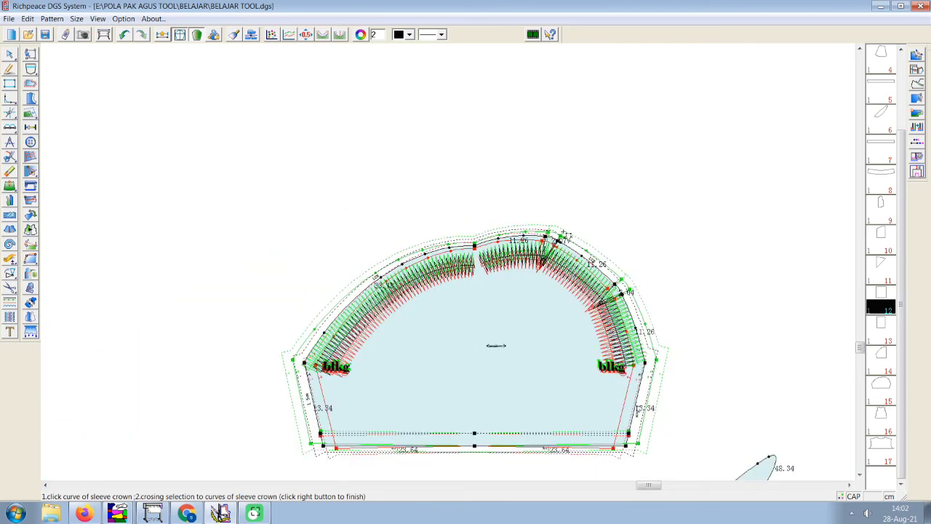
{"action": "scroll", "coordinate": [392, 313], "scroll_direction": "down", "scroll_amount": 2}
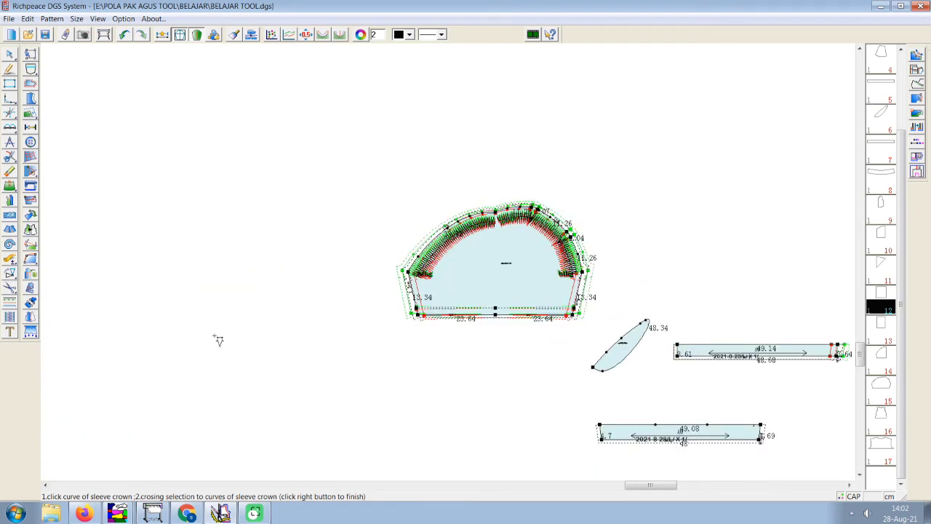
{"action": "scroll", "coordinate": [426, 274], "scroll_direction": "down", "scroll_amount": 3}
{"action": "scroll", "coordinate": [413, 280], "scroll_direction": "down", "scroll_amount": 2}
Add five Dart-mode gathering darts of 2 each (Total 10) along the crown curve
{"action": "scroll", "coordinate": [447, 270], "scroll_direction": "up", "scroll_amount": 2}
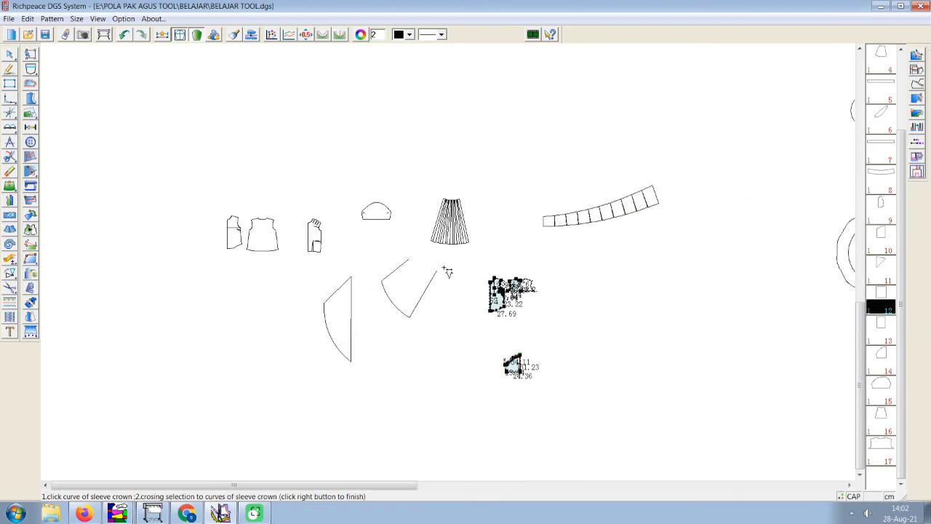
{"action": "scroll", "coordinate": [405, 223], "scroll_direction": "up", "scroll_amount": 2}
{"action": "scroll", "coordinate": [402, 260], "scroll_direction": "up", "scroll_amount": 2}
{"action": "right_click", "coordinate": [490, 251]}
{"action": "right_click", "coordinate": [493, 253]}
{"action": "mouse_move", "coordinate": [495, 181]}
{"action": "left_mouse_down"}
{"action": "mouse_move", "coordinate": [743, 216]}
{"action": "mouse_move", "coordinate": [760, 193]}
{"action": "left_mouse_up"}
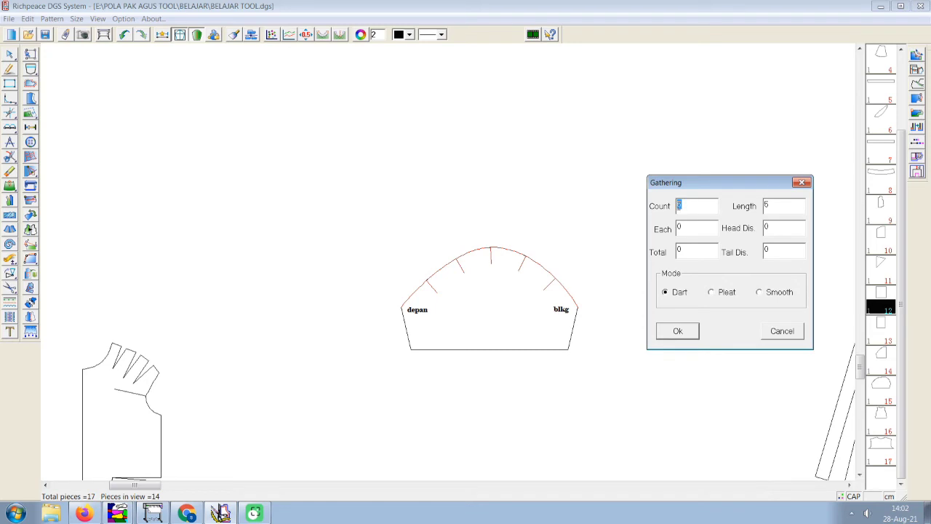
{"action": "type", "text": "5"}
{"action": "key", "text": "Tab"}
{"action": "type", "text": "2"}
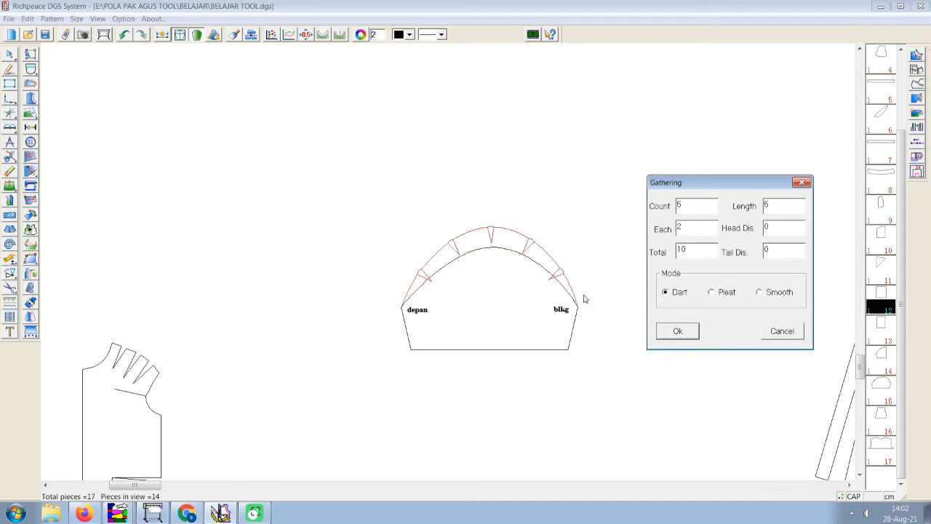
{"action": "left_click", "coordinate": [670, 333]}
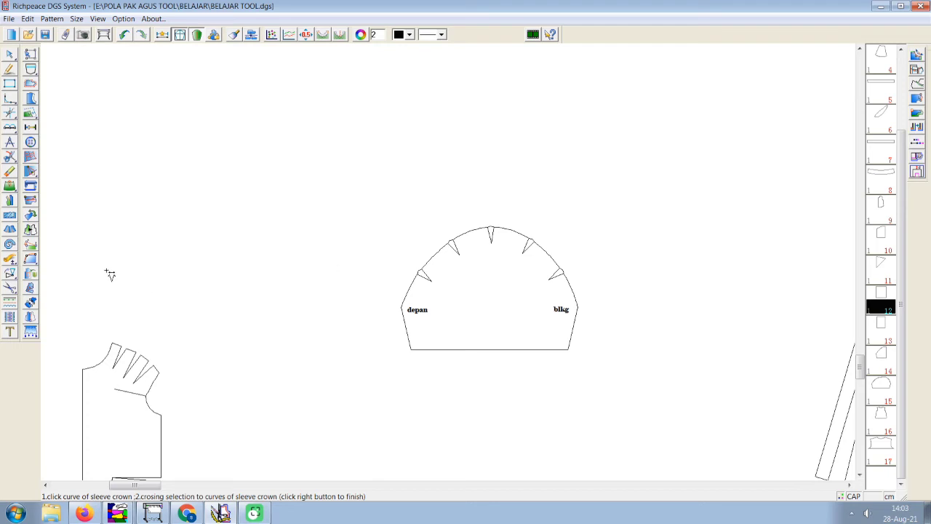
{"action": "mouse_move", "coordinate": [9, 185]}
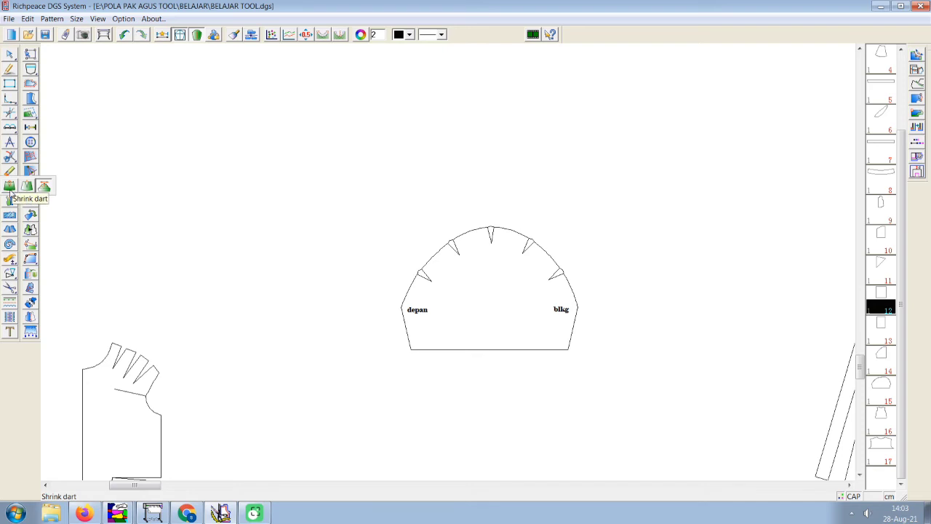
{"action": "left_click", "coordinate": [10, 186]}
{"action": "mouse_move", "coordinate": [10, 258]}
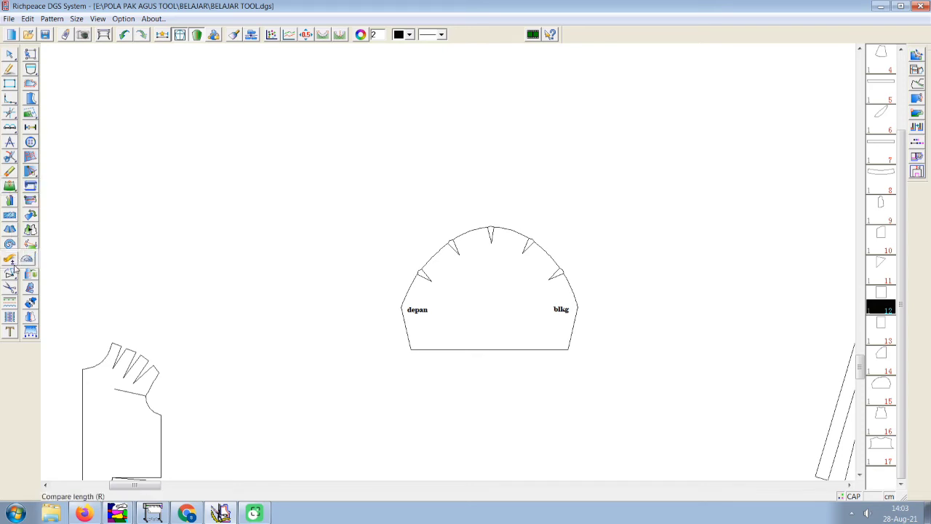
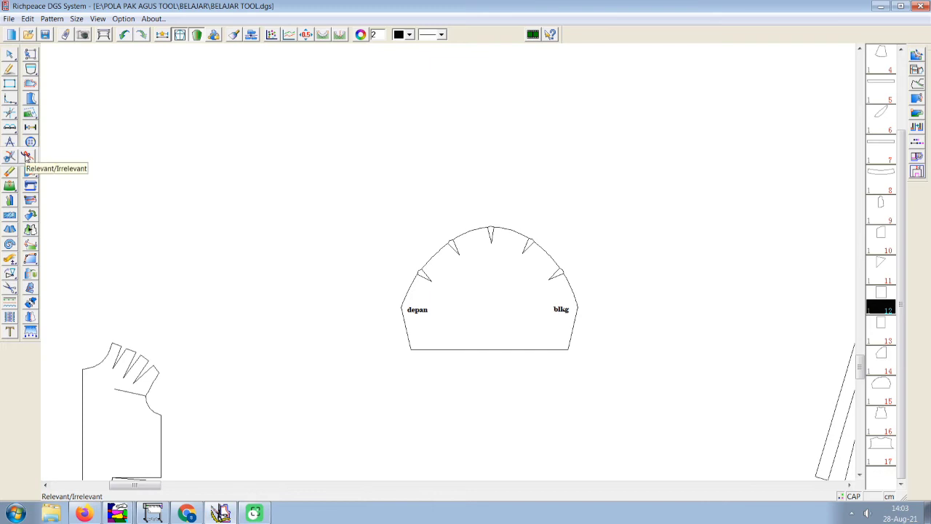
Select the wedge's vertical and diagonal edges, then drag its top point so both edges tilt
{"action": "left_click", "coordinate": [27, 156]}
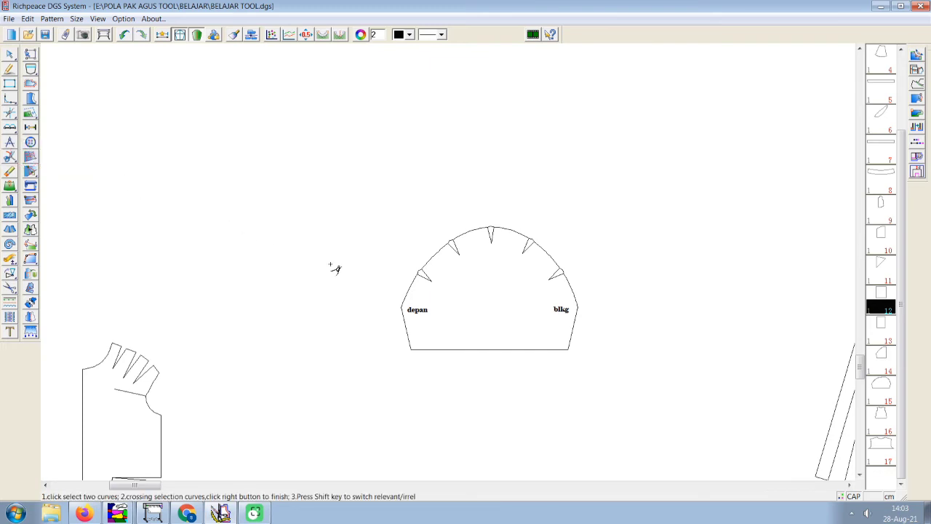
{"action": "scroll", "coordinate": [335, 269], "scroll_direction": "down", "scroll_amount": 5}
{"action": "scroll", "coordinate": [449, 259], "scroll_direction": "up", "scroll_amount": 1}
{"action": "scroll", "coordinate": [434, 288], "scroll_direction": "down", "scroll_amount": 3}
{"action": "scroll", "coordinate": [444, 254], "scroll_direction": "up", "scroll_amount": 2}
{"action": "scroll", "coordinate": [442, 254], "scroll_direction": "down", "scroll_amount": 1}
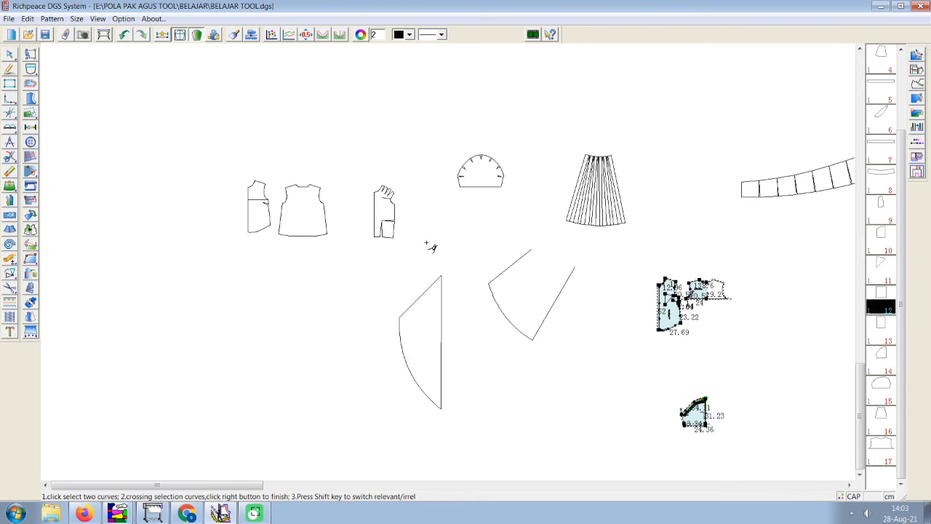
{"action": "scroll", "coordinate": [443, 275], "scroll_direction": "up", "scroll_amount": 2}
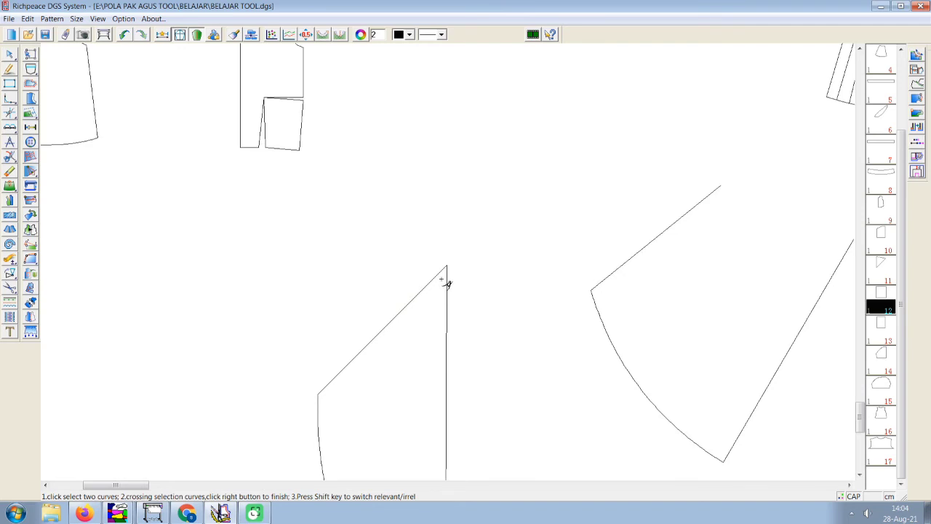
{"action": "left_click", "coordinate": [449, 280]}
{"action": "left_click_drag", "start_coordinate": [378, 235], "coordinate": [511, 389]}
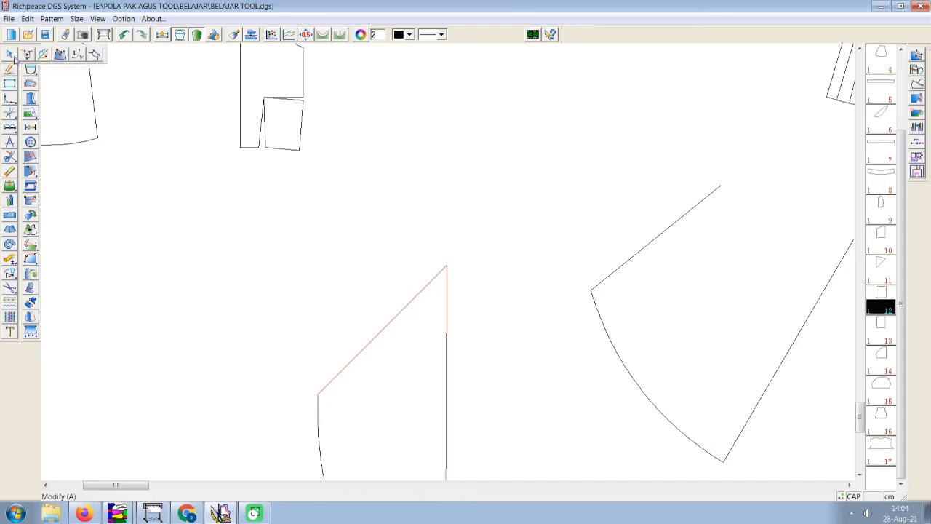
{"action": "left_click", "coordinate": [9, 54]}
{"action": "mouse_move", "coordinate": [447, 266]}
{"action": "left_mouse_down"}
{"action": "mouse_move", "coordinate": [428, 257]}
{"action": "mouse_move", "coordinate": [461, 264]}
{"action": "mouse_move", "coordinate": [399, 183]}
{"action": "mouse_move", "coordinate": [442, 233]}
{"action": "mouse_move", "coordinate": [459, 316]}
{"action": "mouse_move", "coordinate": [405, 214]}
{"action": "mouse_move", "coordinate": [422, 291]}
{"action": "mouse_move", "coordinate": [453, 327]}
{"action": "mouse_move", "coordinate": [386, 295]}
{"action": "mouse_move", "coordinate": [461, 260]}
{"action": "mouse_move", "coordinate": [463, 230]}
{"action": "left_mouse_up"}
{"action": "scroll", "coordinate": [459, 315], "scroll_direction": "down", "scroll_amount": 3}
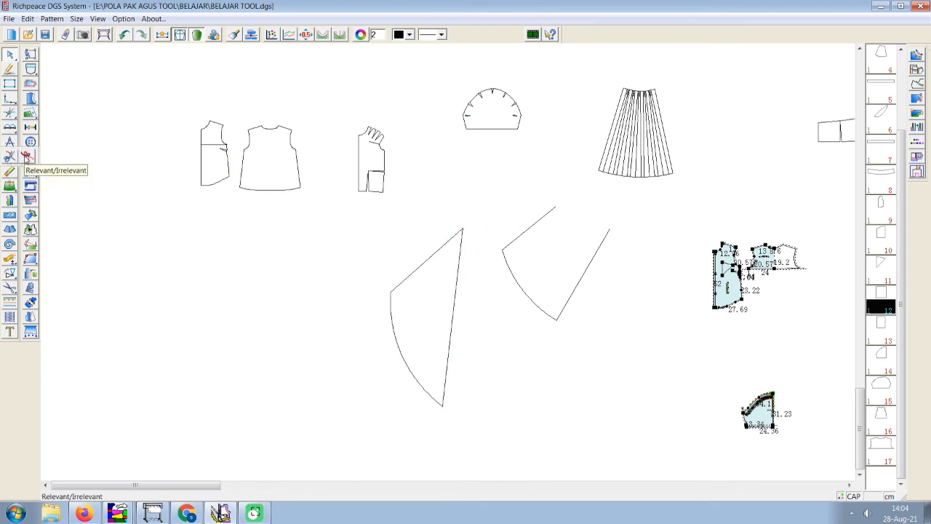
Link the wedge's right and upper-left edges and pull its top corner down slightly
{"action": "left_click", "coordinate": [29, 155]}
{"action": "left_click", "coordinate": [456, 309]}
{"action": "left_click_drag", "start_coordinate": [434, 219], "coordinate": [468, 277]}
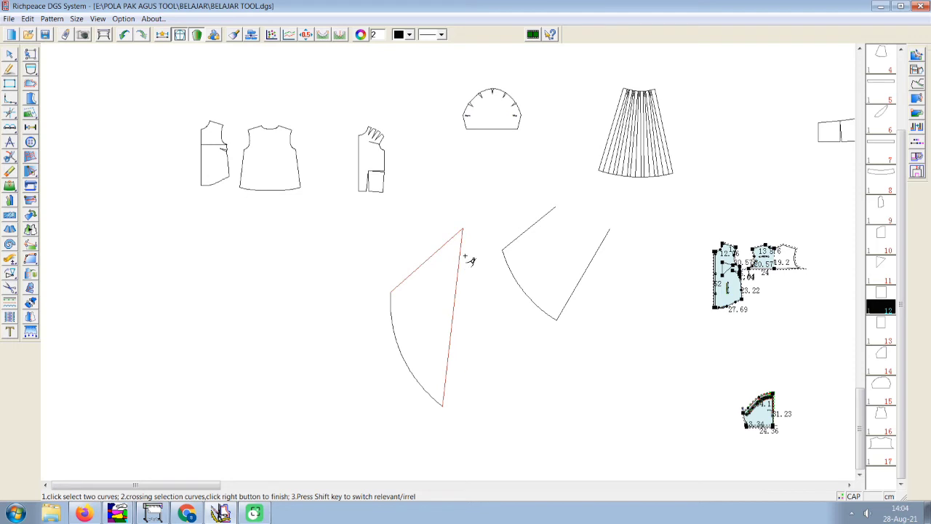
{"action": "right_click", "coordinate": [468, 258]}
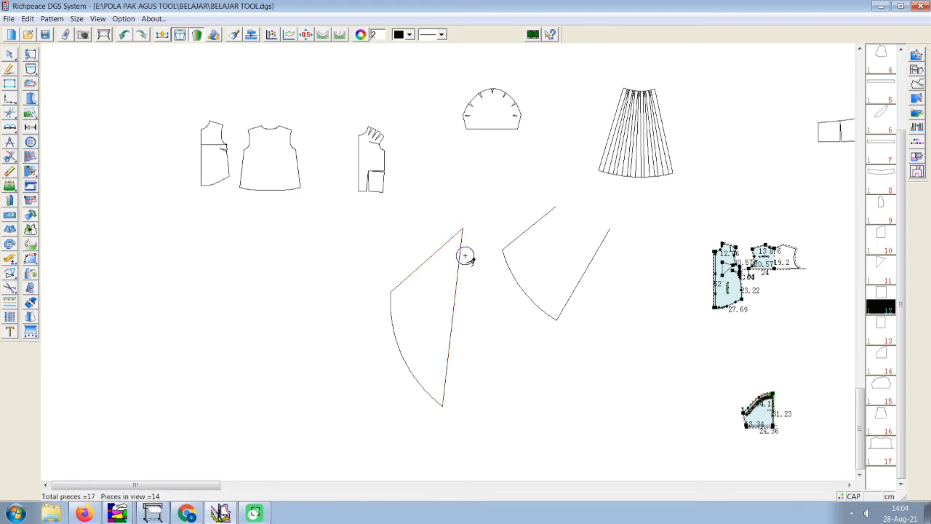
{"action": "left_click", "coordinate": [10, 55]}
{"action": "left_click", "coordinate": [11, 55]}
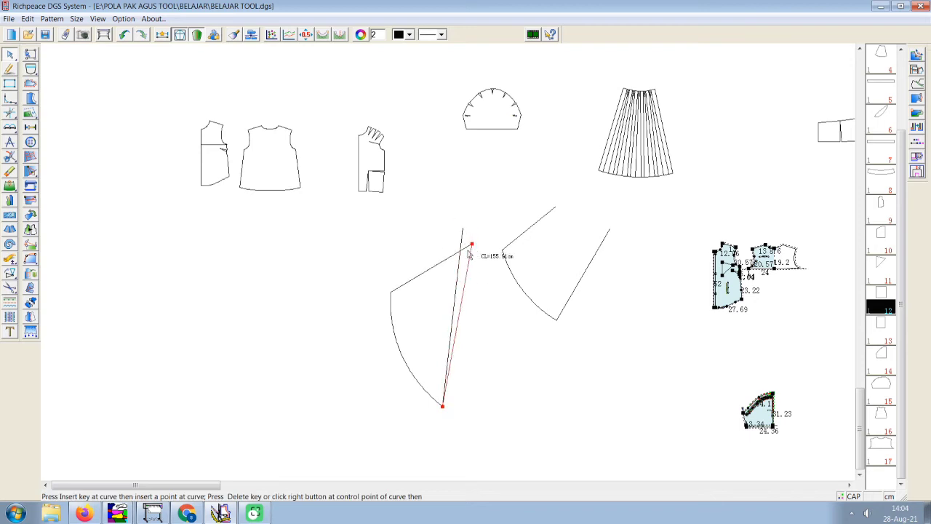
{"action": "left_click_drag", "start_coordinate": [462, 231], "coordinate": [455, 243]}
{"action": "right_click", "coordinate": [357, 245]}
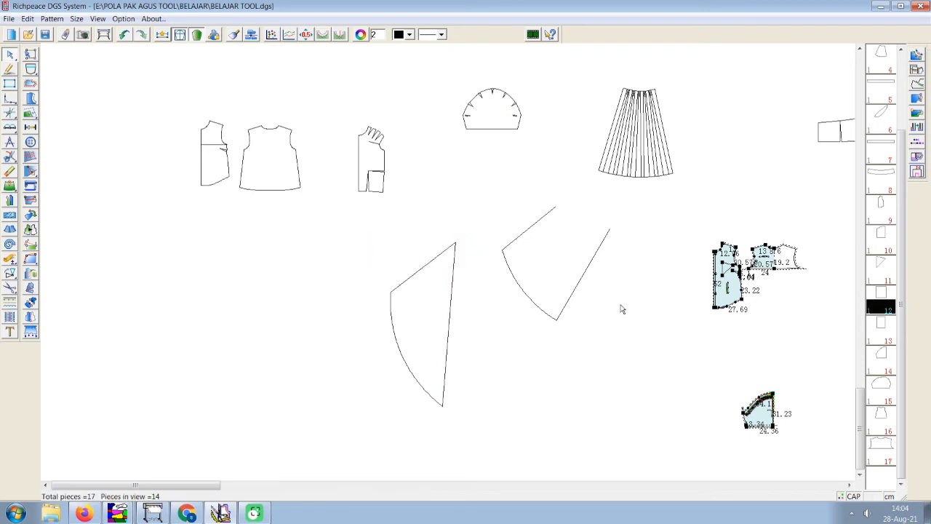
{"action": "left_click", "coordinate": [11, 186]}
Reselect the wedge's right edge and move its top vertex up-left so the edge stands vertical
{"action": "left_click", "coordinate": [10, 157]}
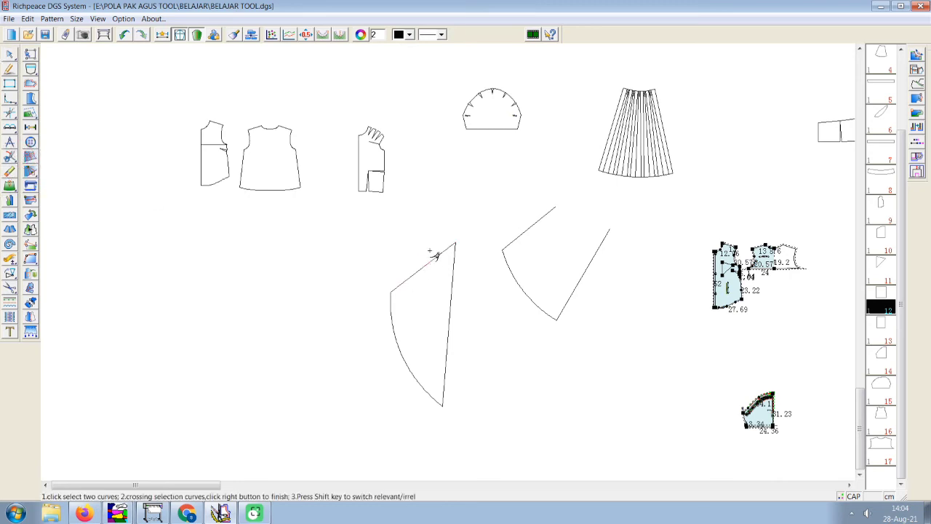
{"action": "left_click", "coordinate": [452, 256]}
{"action": "right_click", "coordinate": [154, 196]}
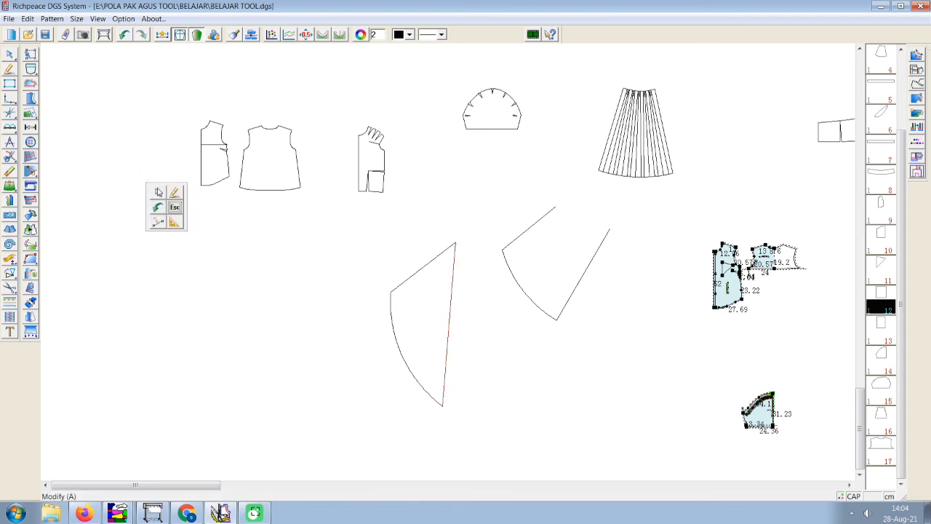
{"action": "left_click", "coordinate": [157, 191]}
{"action": "left_click_drag", "start_coordinate": [455, 248], "coordinate": [444, 237]}
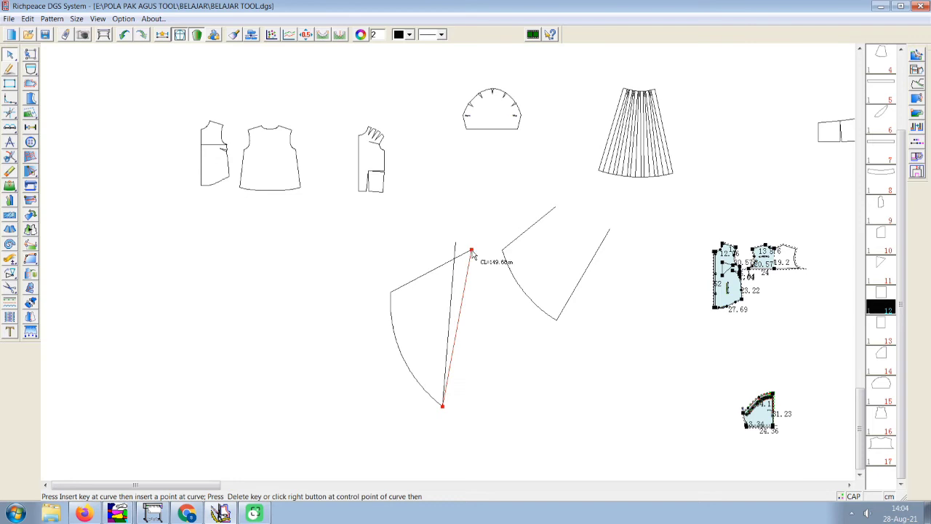
{"action": "right_click", "coordinate": [416, 274]}
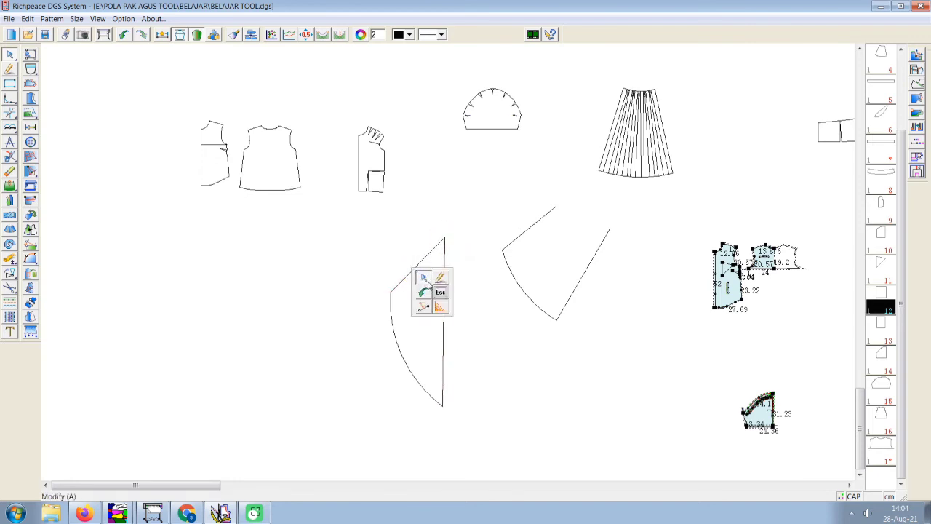
{"action": "left_click", "coordinate": [426, 277]}
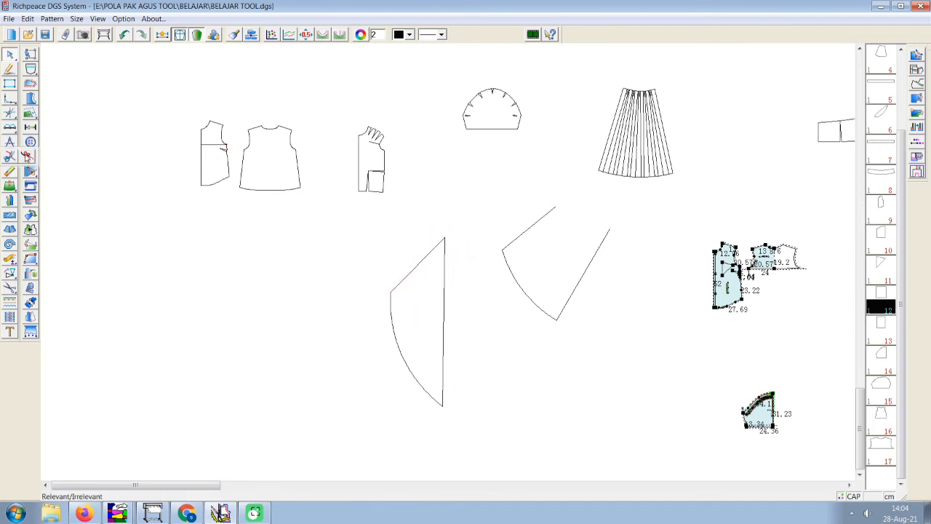
Select the wedge's right edge and reposition its top vertex so the edge stands upright
{"action": "left_click", "coordinate": [30, 156]}
{"action": "left_click", "coordinate": [445, 249]}
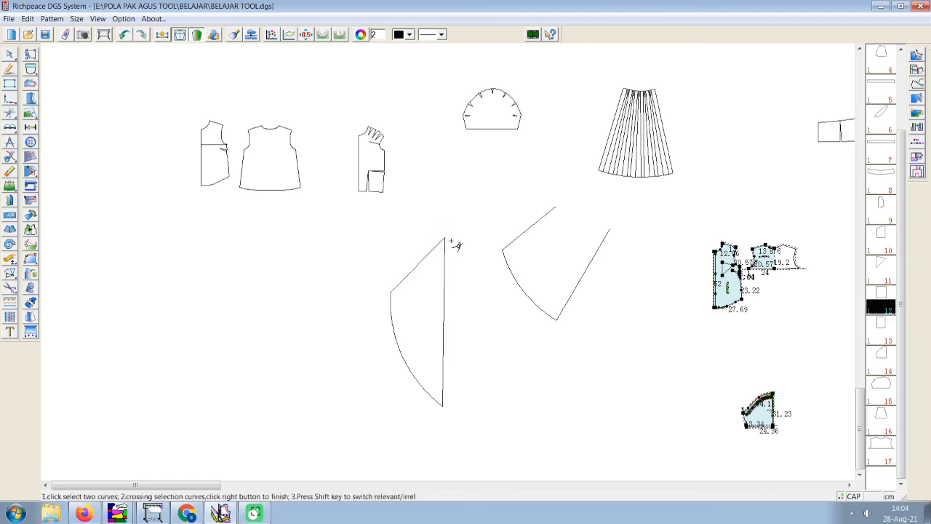
{"action": "right_click", "coordinate": [451, 240]}
{"action": "left_click", "coordinate": [465, 246]}
{"action": "left_click", "coordinate": [444, 240]}
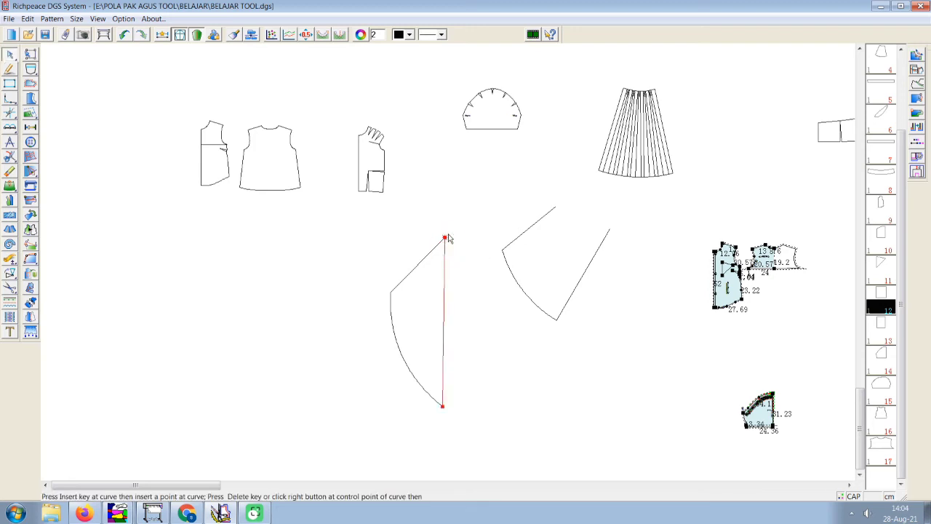
{"action": "left_click", "coordinate": [461, 245]}
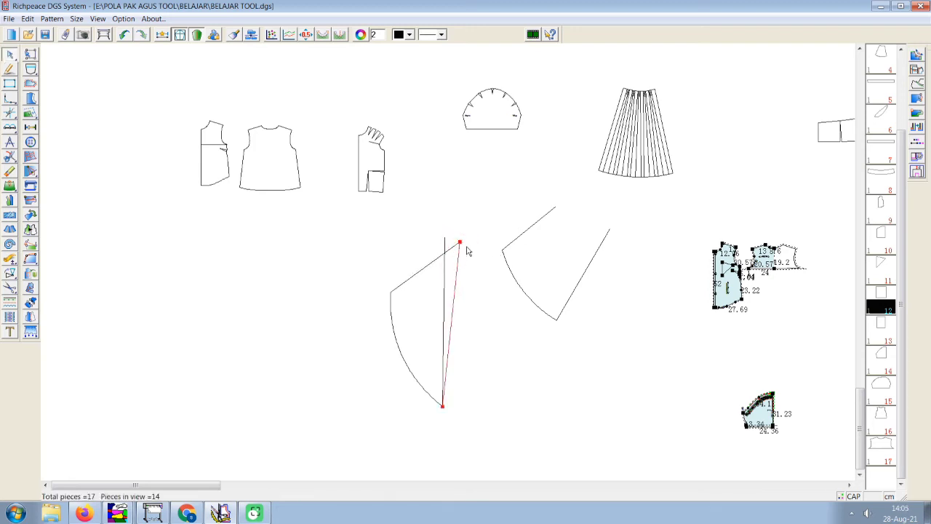
{"action": "right_click", "coordinate": [477, 240]}
{"action": "left_click", "coordinate": [480, 242]}
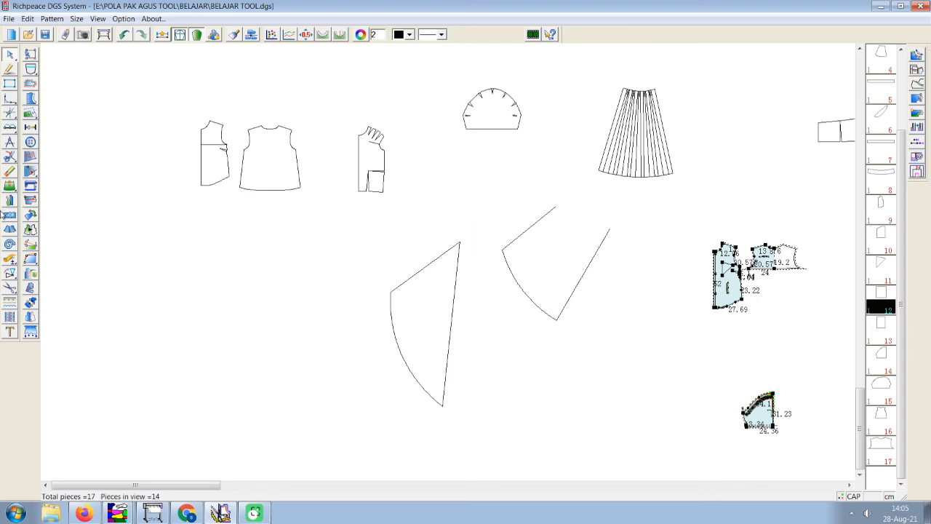
Select both top edges and drop the right edge's top endpoint lower, detaching it from the corner
{"action": "left_click", "coordinate": [9, 157]}
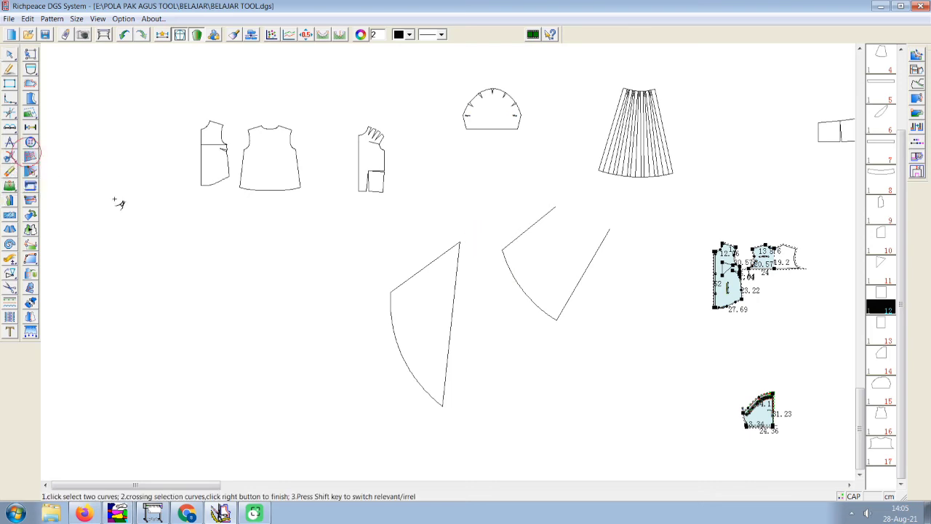
{"action": "left_click_drag", "start_coordinate": [414, 227], "coordinate": [461, 276]}
{"action": "left_click", "coordinate": [9, 56]}
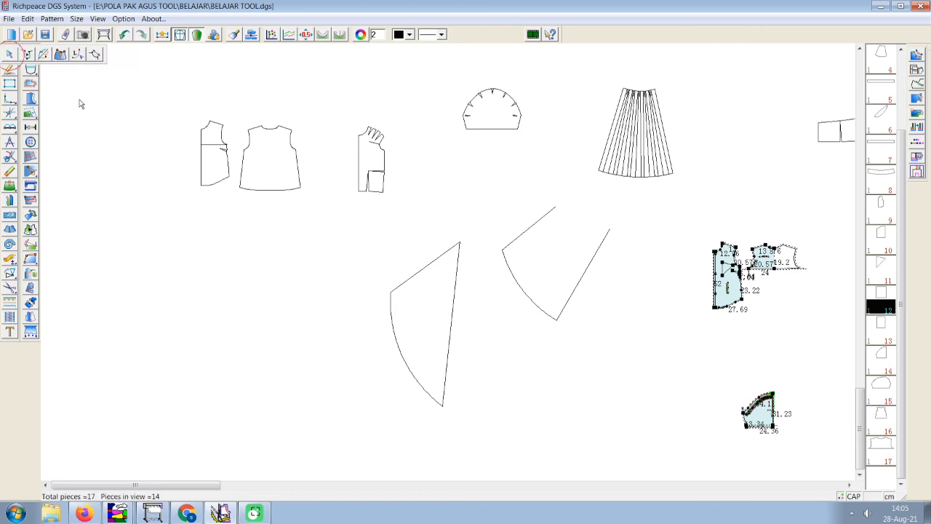
{"action": "left_click", "coordinate": [77, 53]}
{"action": "left_click", "coordinate": [459, 243]}
{"action": "left_click", "coordinate": [469, 255]}
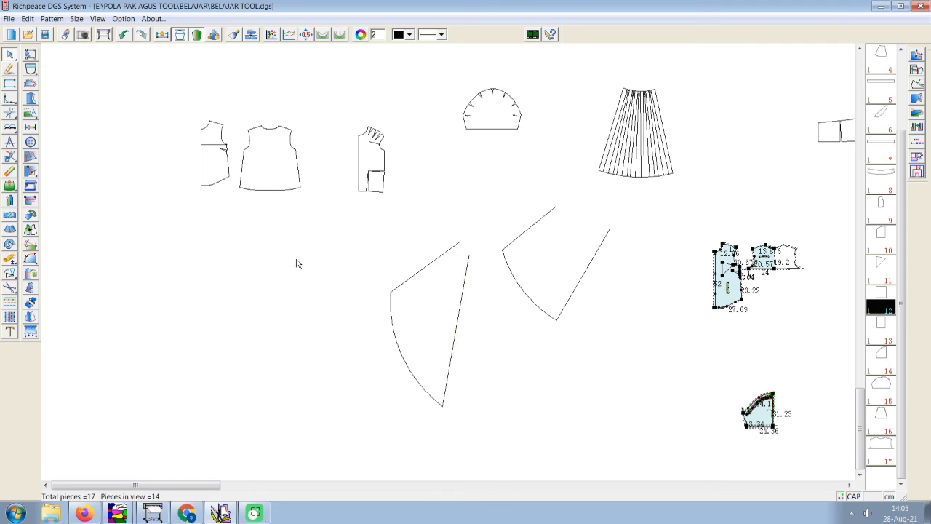
{"action": "left_click", "coordinate": [13, 156]}
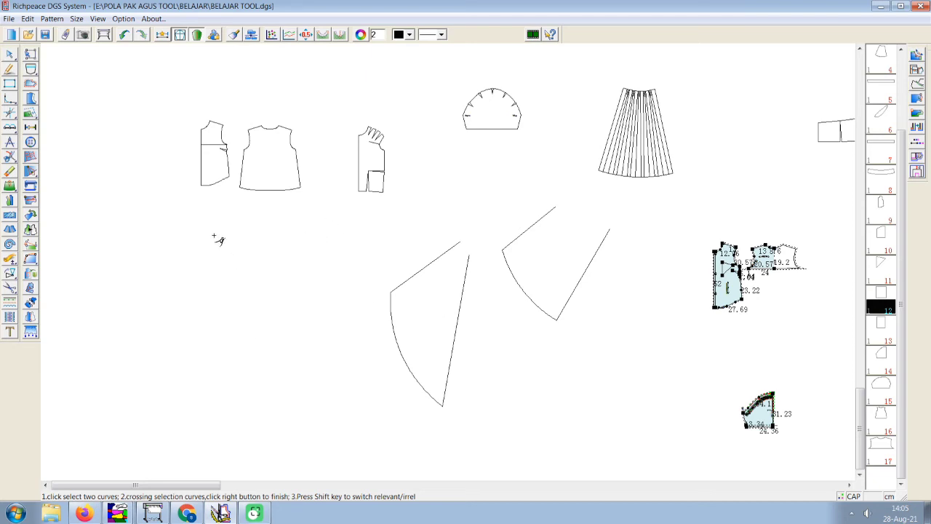
{"action": "left_click", "coordinate": [182, 38]}
{"action": "right_click", "coordinate": [144, 64]}
{"action": "left_click", "coordinate": [150, 71]}
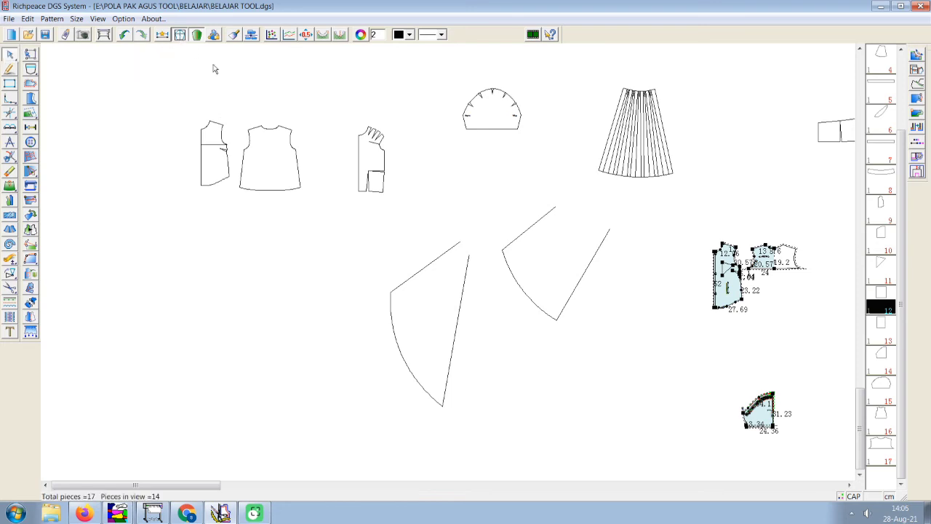
{"action": "left_click", "coordinate": [272, 34]}
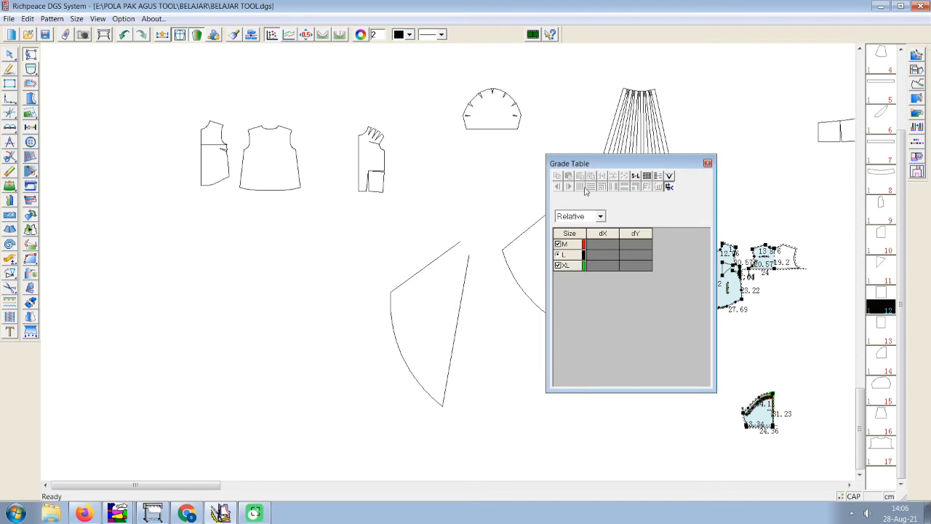
{"action": "left_click", "coordinate": [248, 73]}
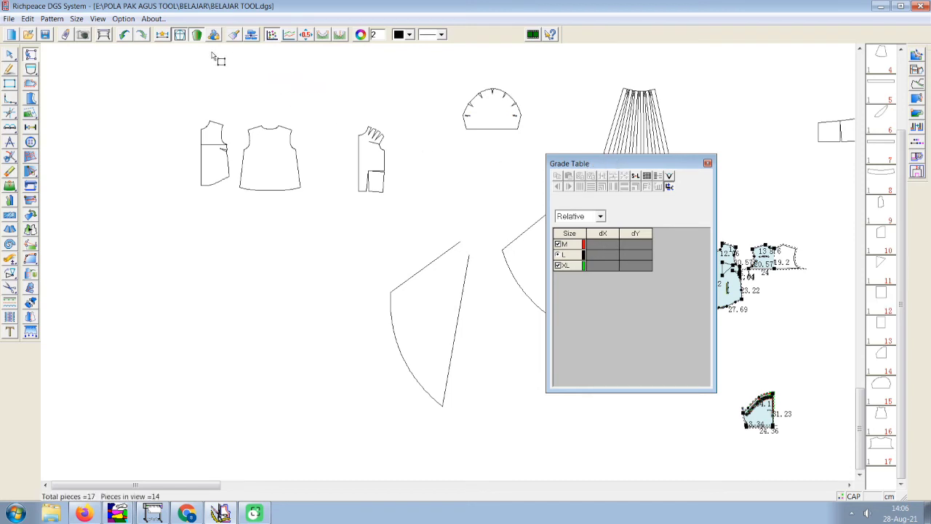
{"action": "left_click", "coordinate": [180, 37]}
{"action": "left_click", "coordinate": [180, 36]}
{"action": "left_click", "coordinate": [707, 164]}
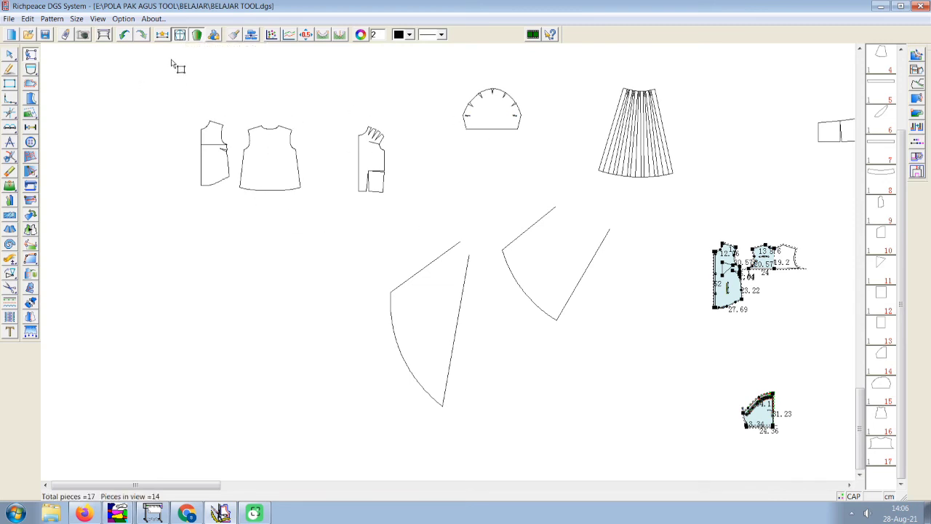
Hide the pieces' design lines and look over the layout
{"action": "left_click", "coordinate": [181, 37]}
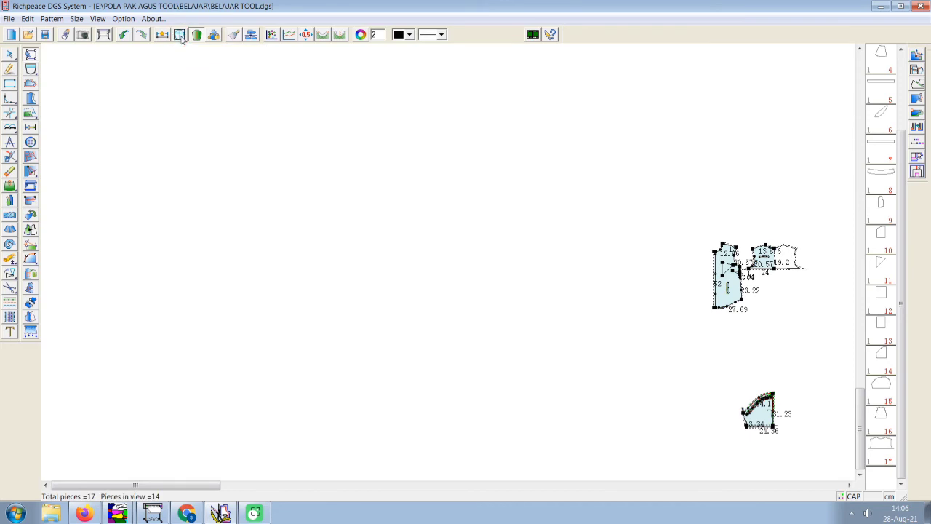
{"action": "scroll", "coordinate": [629, 352], "scroll_direction": "down", "scroll_amount": 2}
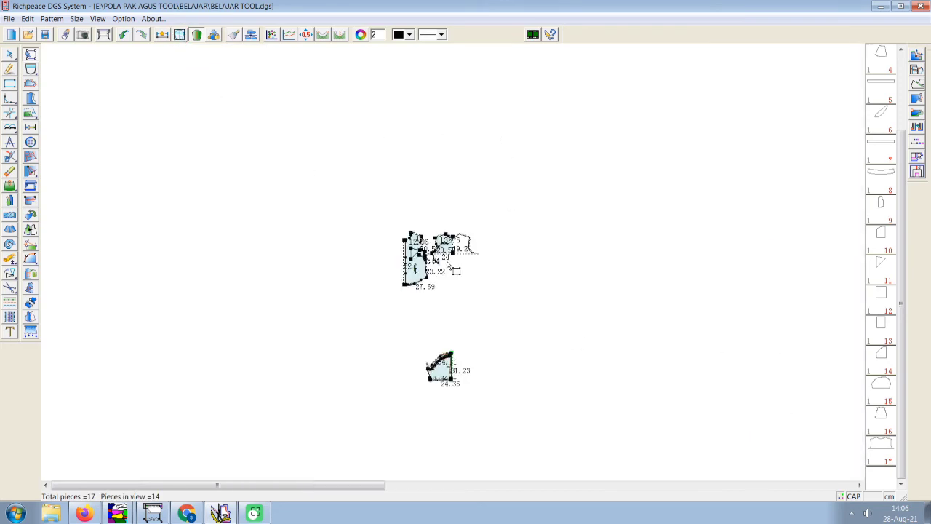
{"action": "scroll", "coordinate": [485, 266], "scroll_direction": "down", "scroll_amount": 1}
{"action": "scroll", "coordinate": [484, 266], "scroll_direction": "down", "scroll_amount": 1}
{"action": "scroll", "coordinate": [440, 277], "scroll_direction": "down", "scroll_amount": 1}
{"action": "scroll", "coordinate": [344, 214], "scroll_direction": "up", "scroll_amount": 1}
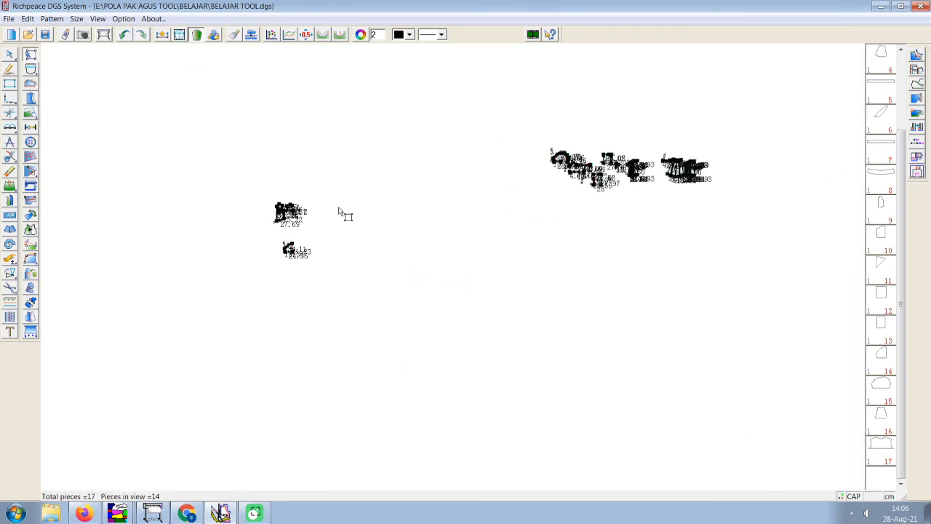
{"action": "scroll", "coordinate": [344, 214], "scroll_direction": "up", "scroll_amount": 1}
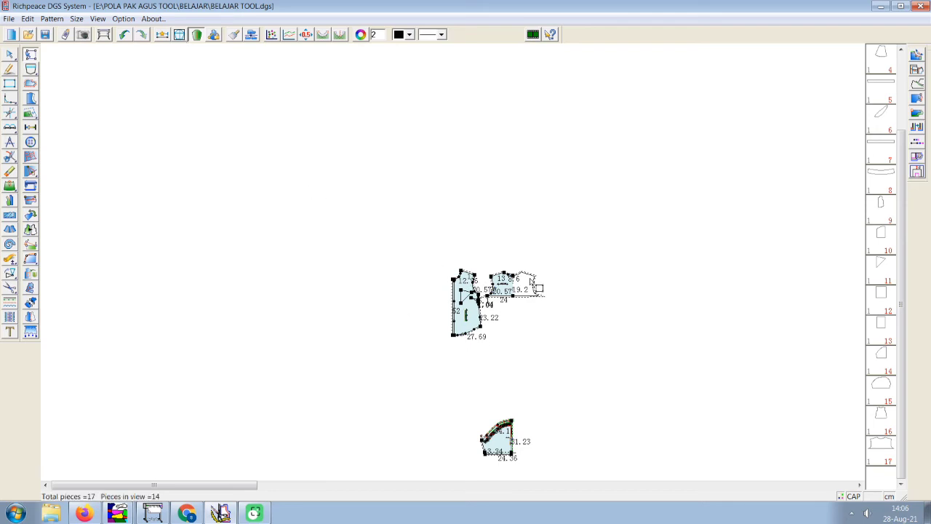
Switch between showing all pieces and only selected pieces, fitting them in view
{"action": "left_click", "coordinate": [179, 35]}
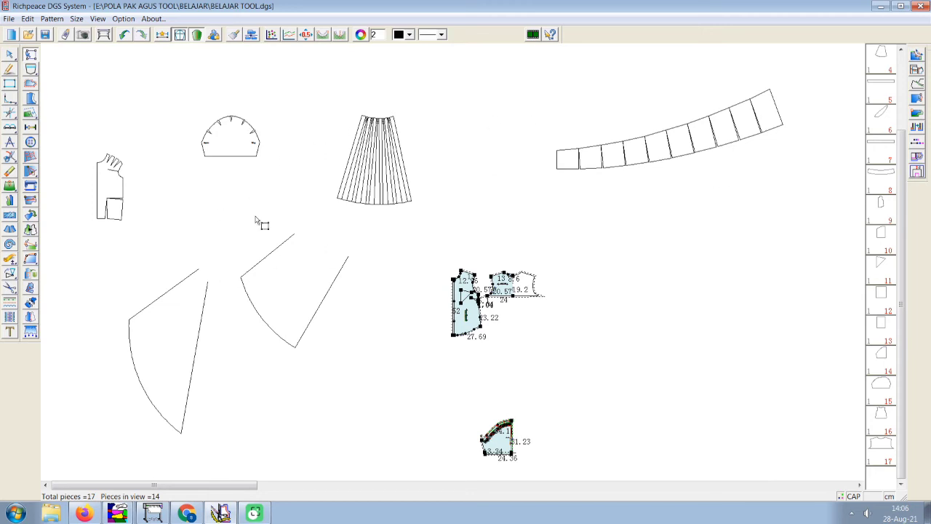
{"action": "left_click", "coordinate": [196, 34]}
{"action": "scroll", "coordinate": [458, 271], "scroll_direction": "up", "scroll_amount": 1}
{"action": "scroll", "coordinate": [458, 270], "scroll_direction": "up", "scroll_amount": 1}
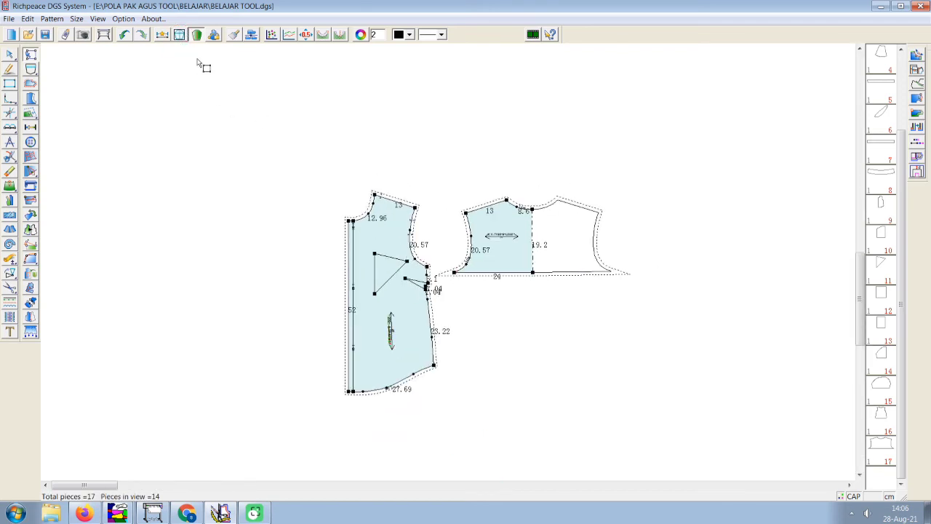
{"action": "left_click", "coordinate": [180, 35]}
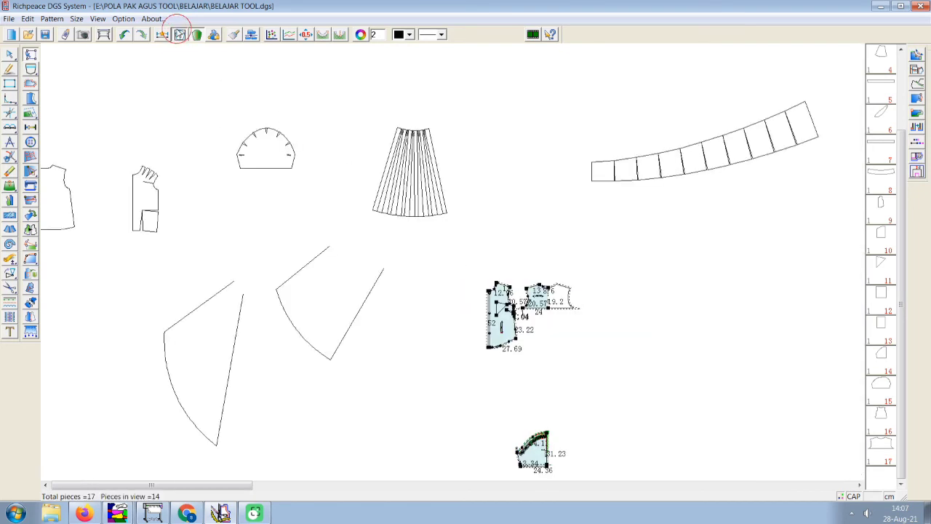
{"action": "scroll", "coordinate": [477, 295], "scroll_direction": "down", "scroll_amount": 2}
{"action": "scroll", "coordinate": [451, 271], "scroll_direction": "up", "scroll_amount": 2}
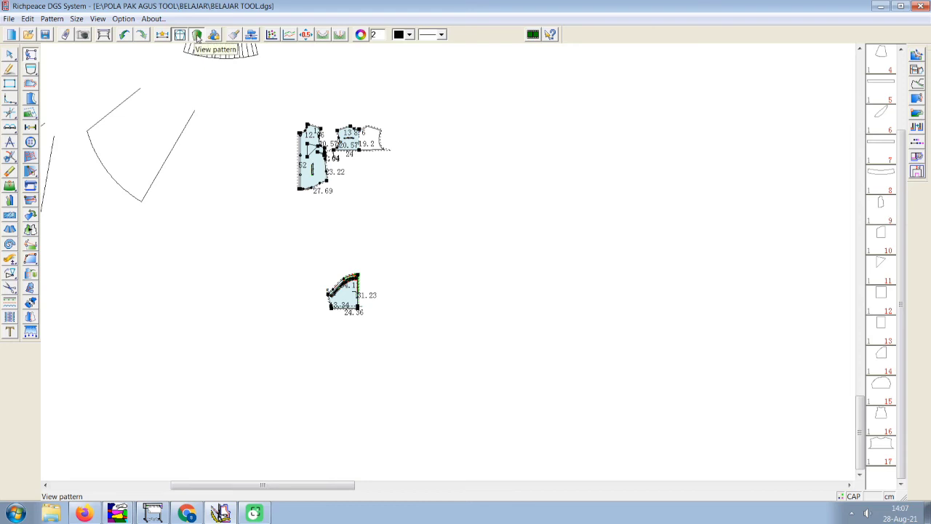
Turn the design lines back on and zoom in on the light-blue bodice pieces
{"action": "left_click", "coordinate": [196, 35]}
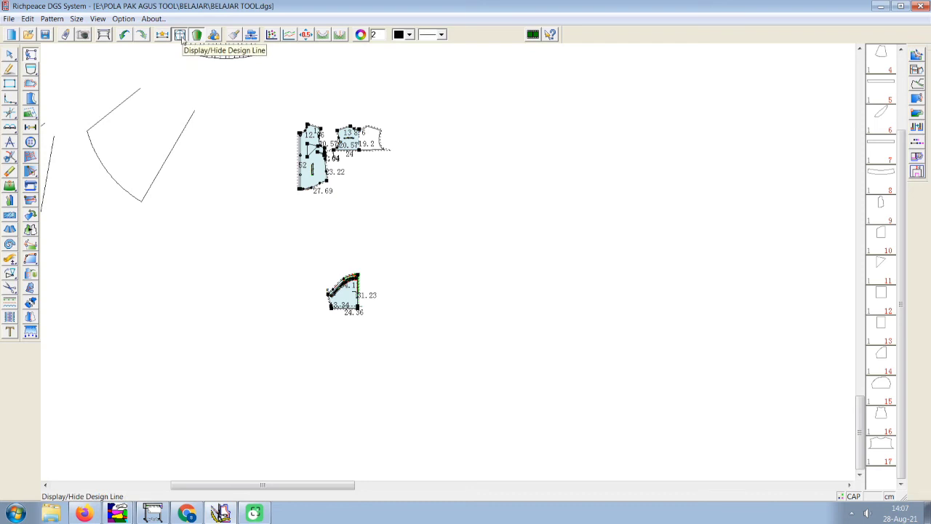
{"action": "left_click", "coordinate": [182, 38]}
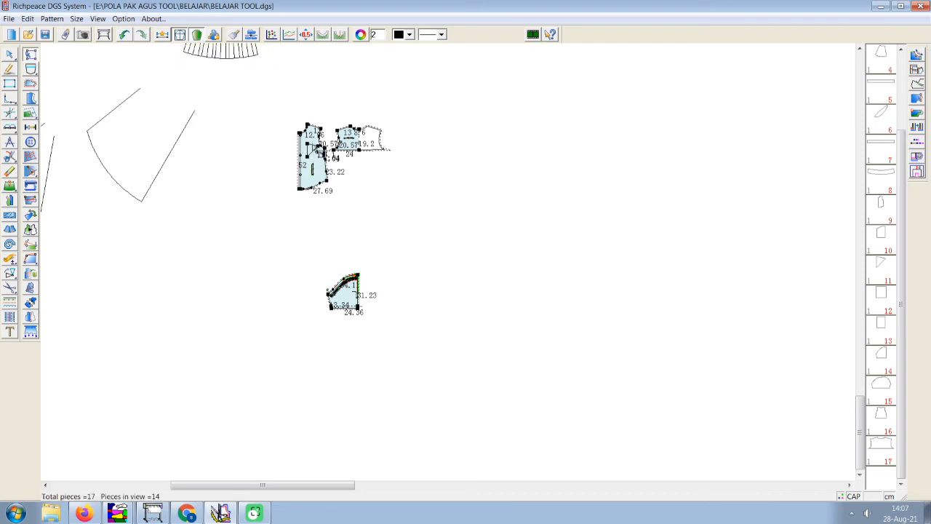
{"action": "middle_click_drag", "start_coordinate": [342, 164], "coordinate": [478, 271]}
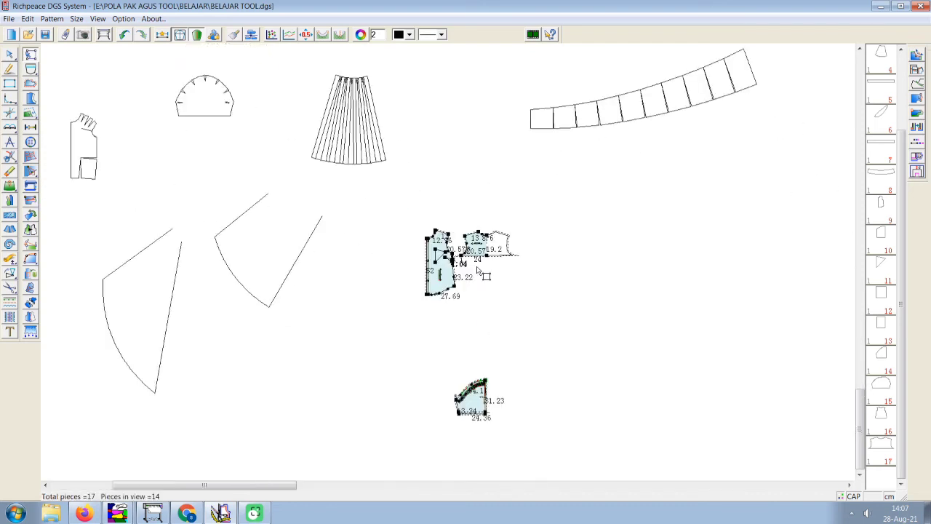
{"action": "scroll", "coordinate": [478, 270], "scroll_direction": "up", "scroll_amount": 2}
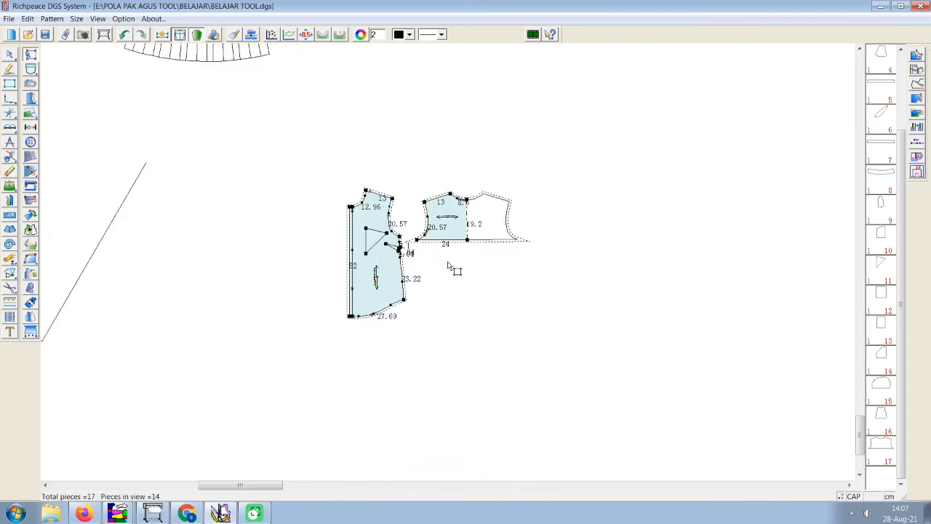
{"action": "left_click", "coordinate": [197, 36]}
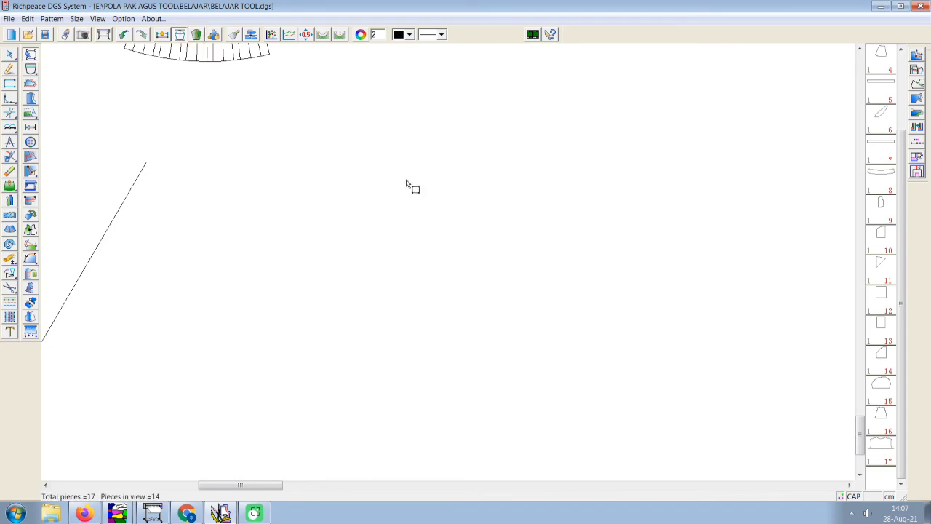
{"action": "double_click", "coordinate": [881, 64]}
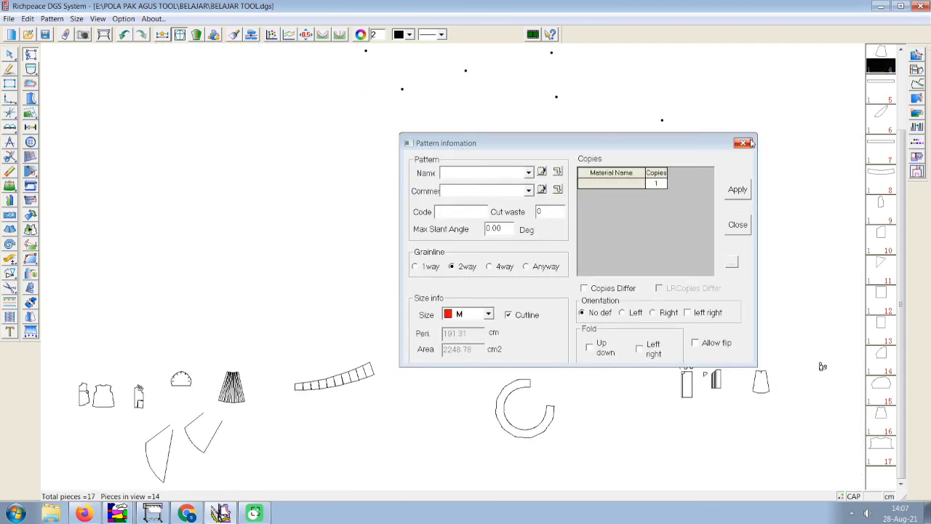
{"action": "key", "text": "Escape"}
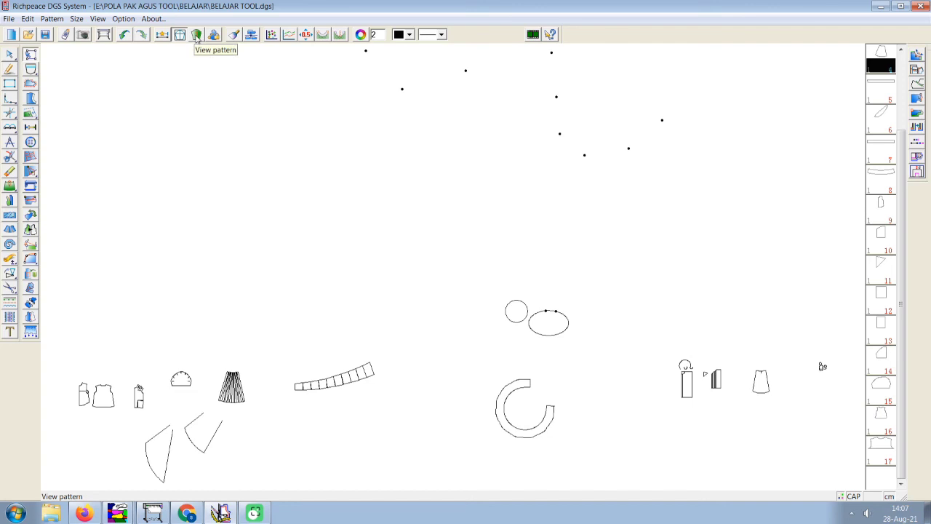
{"action": "left_click", "coordinate": [195, 36]}
{"action": "scroll", "coordinate": [451, 272], "scroll_direction": "up", "scroll_amount": 2}
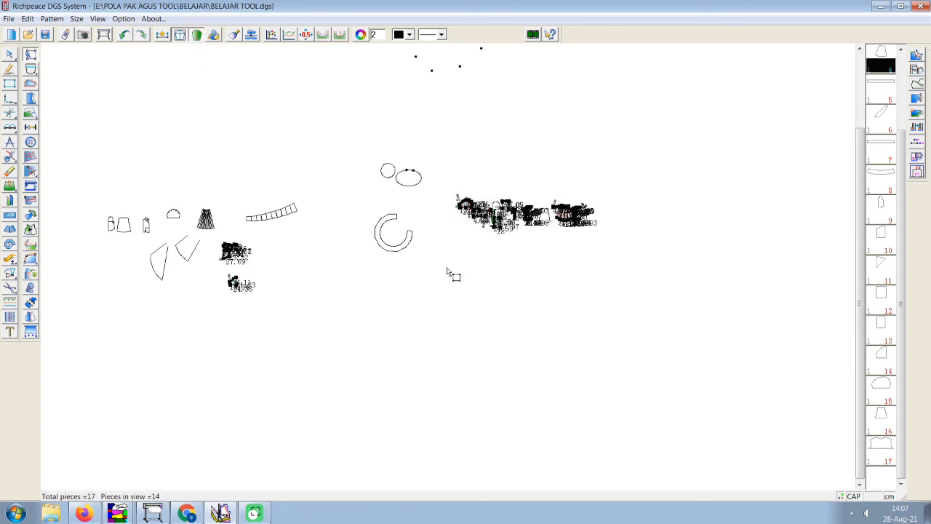
{"action": "scroll", "coordinate": [440, 258], "scroll_direction": "up", "scroll_amount": 2}
{"action": "scroll", "coordinate": [440, 258], "scroll_direction": "up", "scroll_amount": 1}
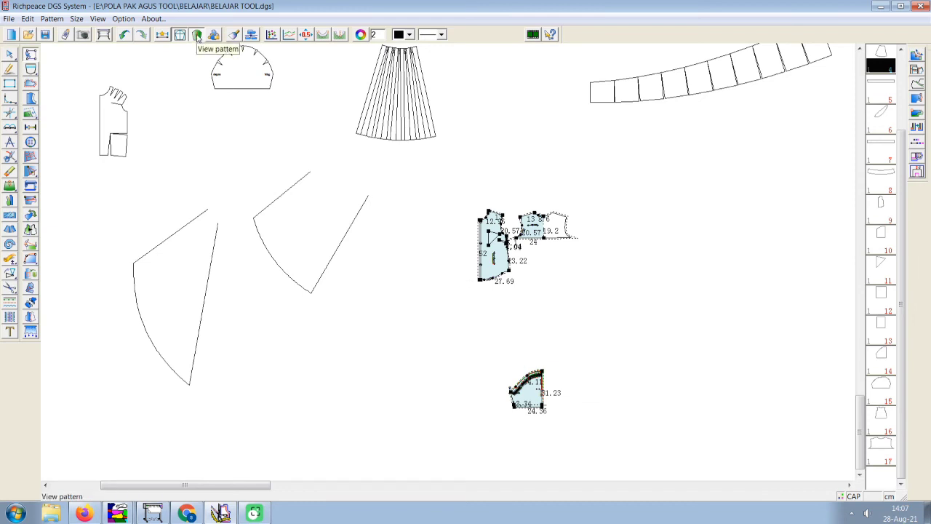
{"action": "left_click", "coordinate": [196, 36]}
{"action": "left_click", "coordinate": [198, 38]}
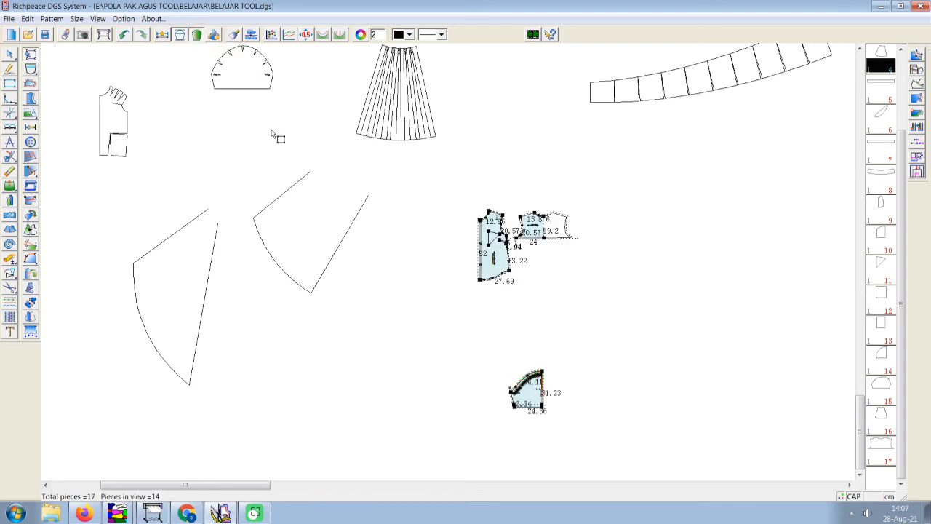
{"action": "scroll", "coordinate": [545, 222], "scroll_direction": "up", "scroll_amount": 2}
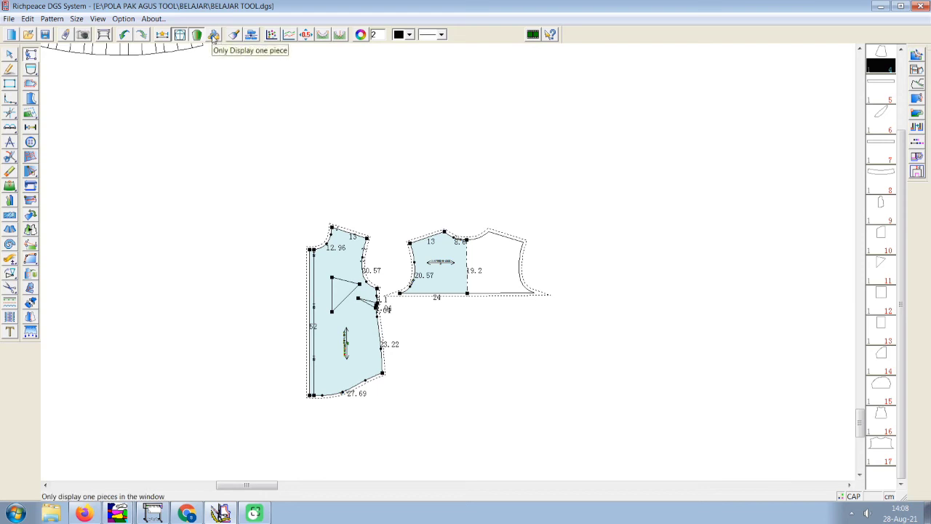
Turn on single-piece display and pick the pleated skirt piece
{"action": "left_click", "coordinate": [214, 34]}
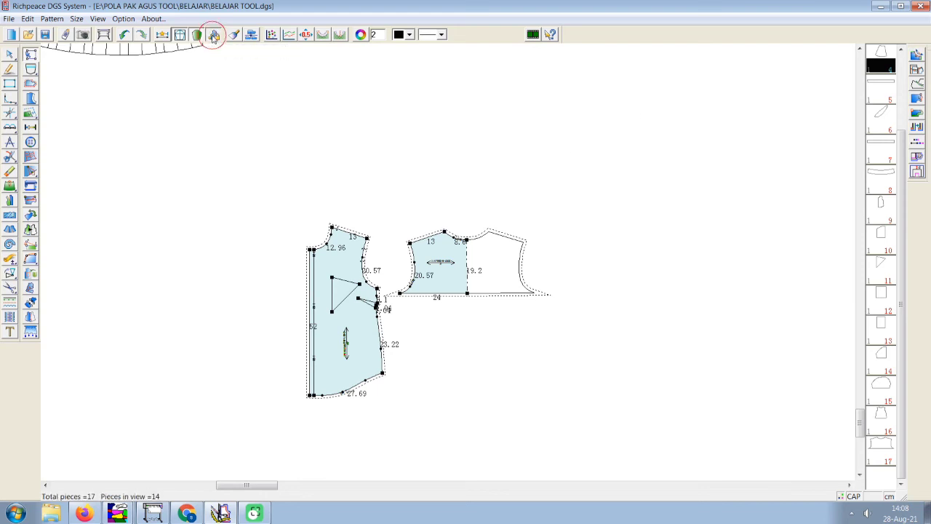
{"action": "left_click", "coordinate": [786, 378]}
{"action": "scroll", "coordinate": [436, 263], "scroll_direction": "up", "scroll_amount": 2}
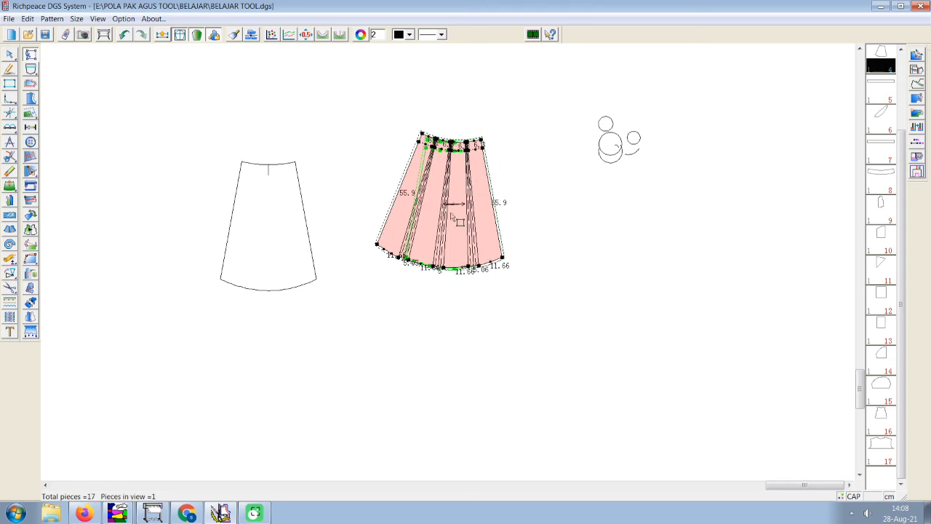
{"action": "scroll", "coordinate": [455, 218], "scroll_direction": "down", "scroll_amount": 2}
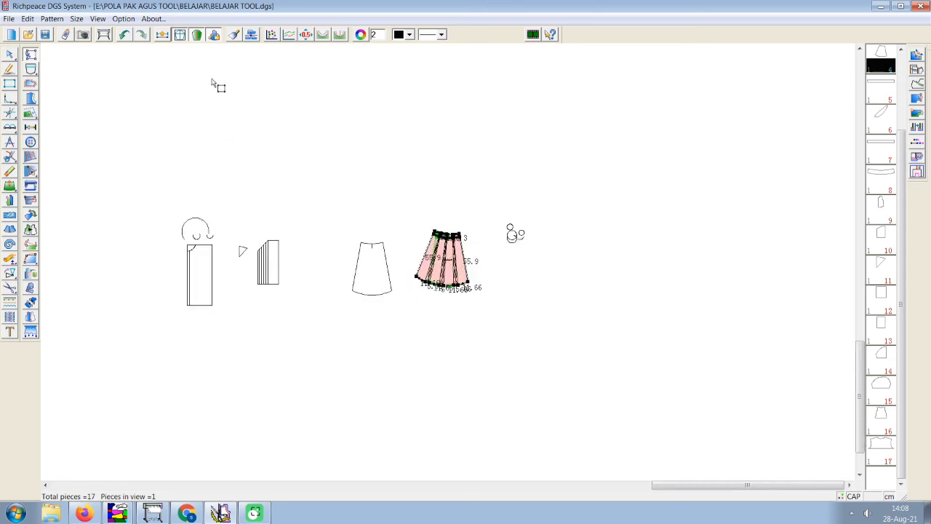
Hide the other pieces, frame the skirt, then show piece 5, the long waistband, alone
{"action": "left_click", "coordinate": [180, 35]}
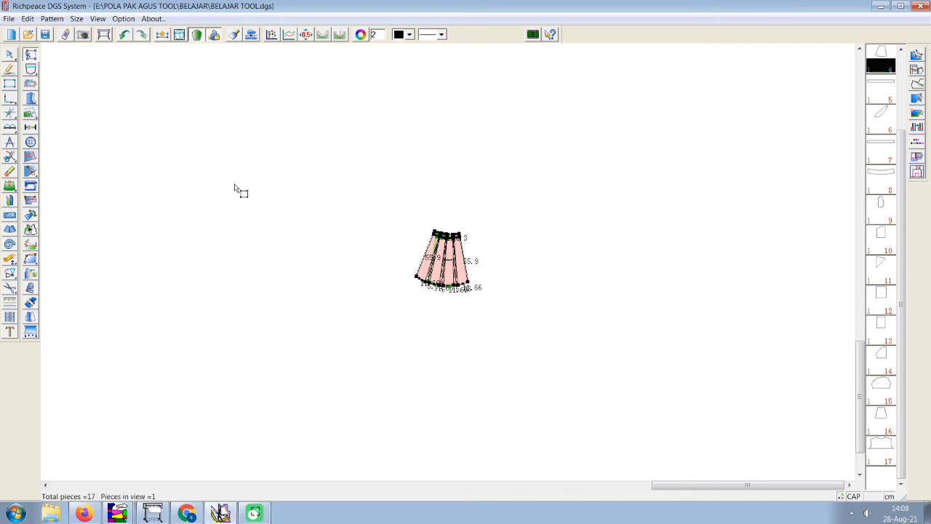
{"action": "scroll", "coordinate": [448, 269], "scroll_direction": "up", "scroll_amount": 1}
{"action": "scroll", "coordinate": [453, 279], "scroll_direction": "up", "scroll_amount": 1}
{"action": "scroll", "coordinate": [458, 312], "scroll_direction": "up", "scroll_amount": 1}
{"action": "scroll", "coordinate": [457, 311], "scroll_direction": "down", "scroll_amount": 1}
{"action": "scroll", "coordinate": [458, 267], "scroll_direction": "down", "scroll_amount": 1}
{"action": "scroll", "coordinate": [459, 268], "scroll_direction": "up", "scroll_amount": 1}
{"action": "scroll", "coordinate": [466, 251], "scroll_direction": "up", "scroll_amount": 2}
{"action": "scroll", "coordinate": [469, 252], "scroll_direction": "down", "scroll_amount": 1}
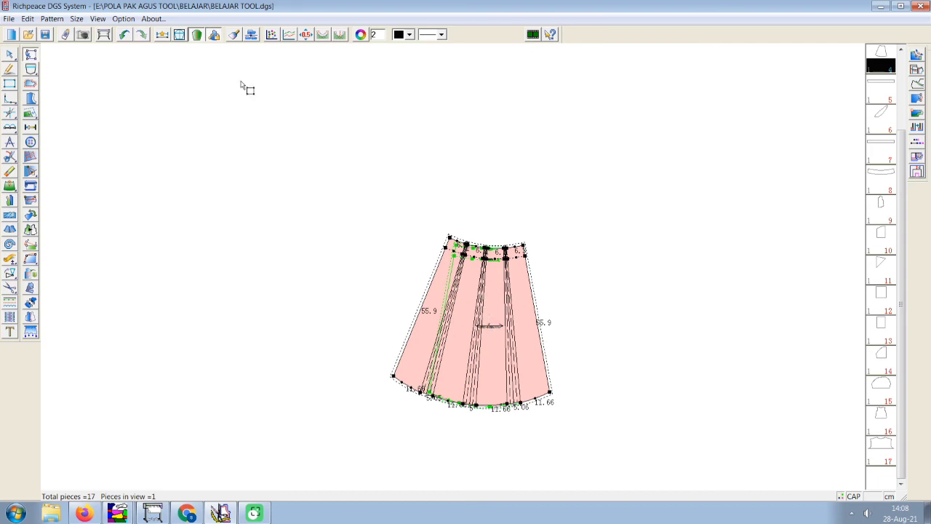
{"action": "left_click", "coordinate": [214, 38]}
{"action": "left_click", "coordinate": [887, 94]}
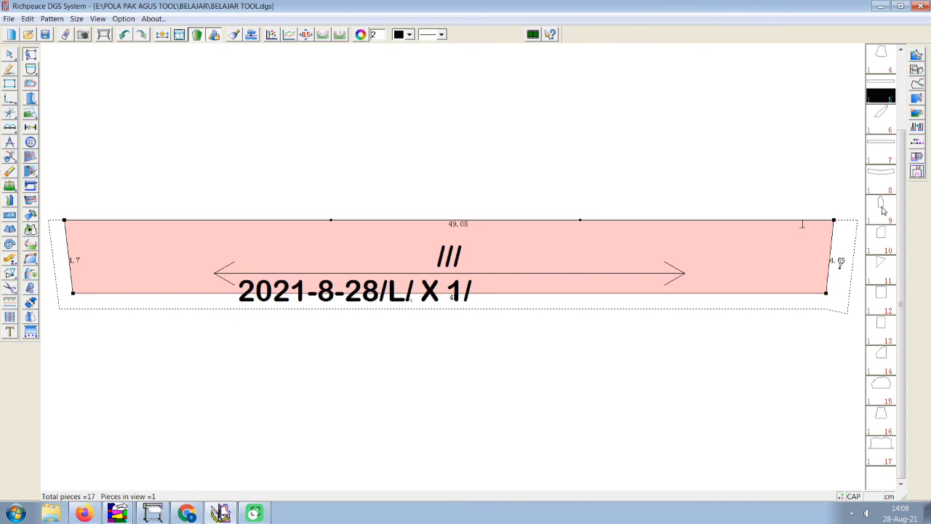
Browse pieces 9, 1, 5 and 6, then show the pink piece 6 alone, fitted
{"action": "left_click", "coordinate": [882, 208]}
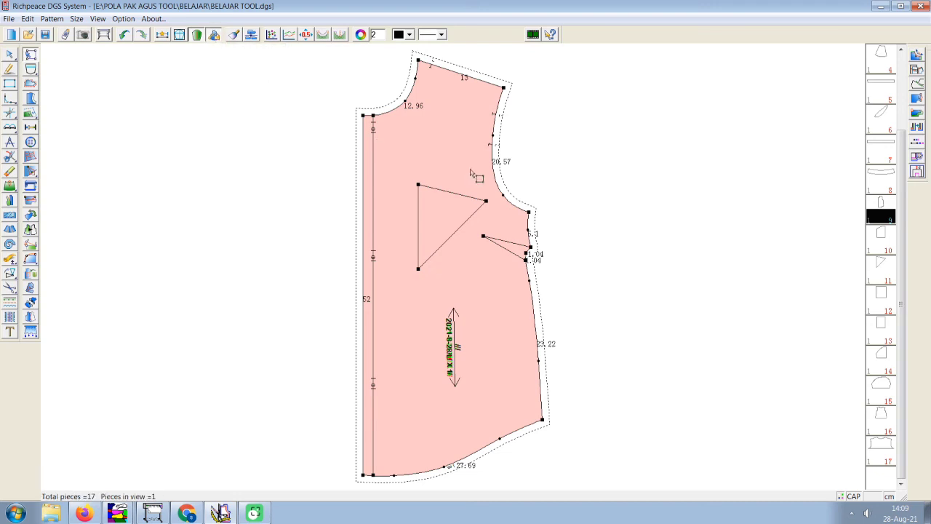
{"action": "left_click", "coordinate": [890, 66]}
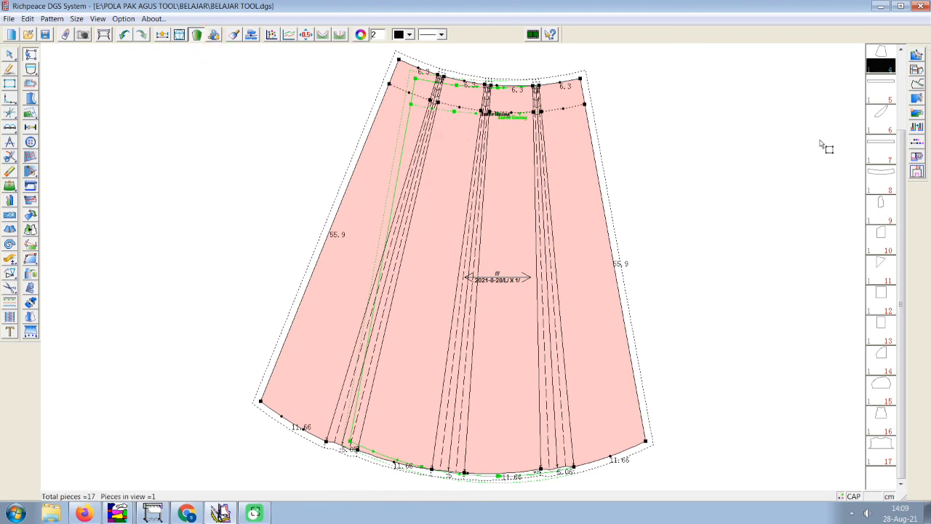
{"action": "left_click", "coordinate": [884, 96]}
{"action": "left_click", "coordinate": [881, 122]}
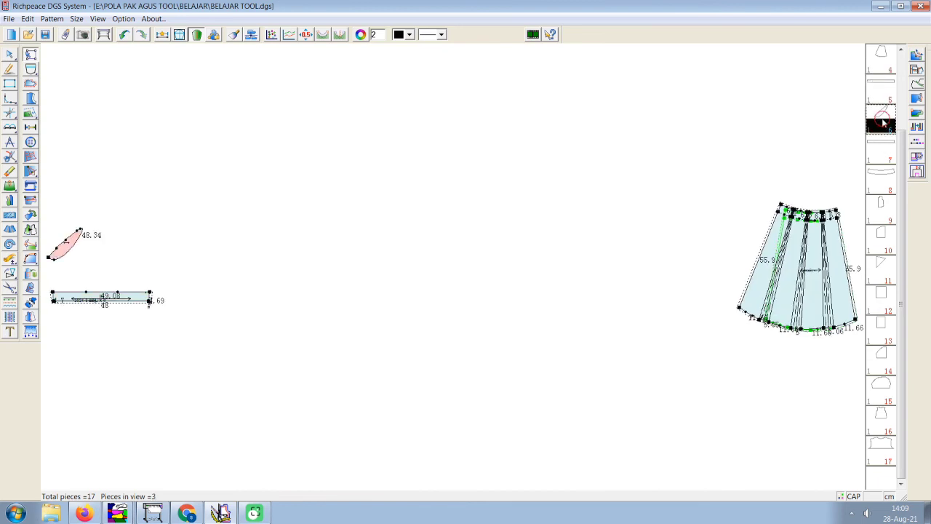
{"action": "scroll", "coordinate": [880, 219], "scroll_direction": "up", "scroll_amount": 1}
{"action": "left_click_drag", "start_coordinate": [885, 254], "coordinate": [458, 267]}
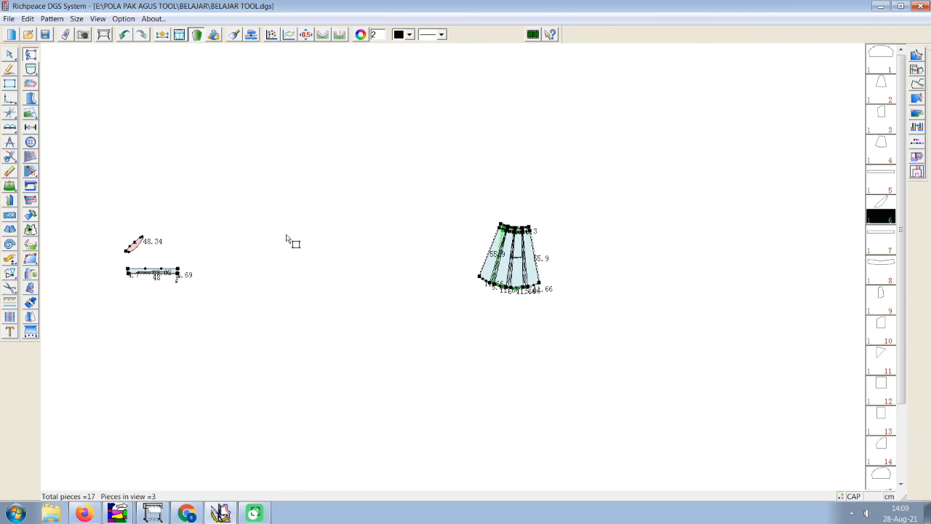
{"action": "left_click", "coordinate": [215, 35]}
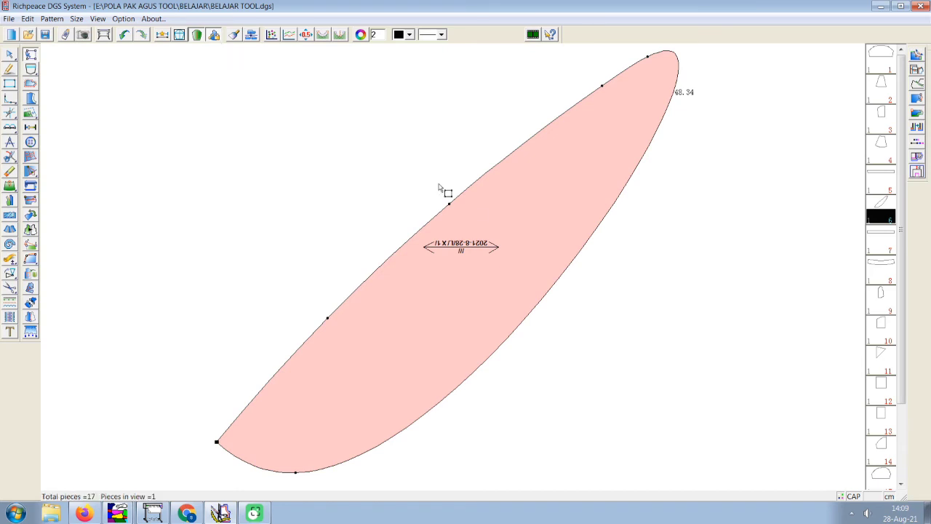
{"action": "left_click", "coordinate": [500, 229]}
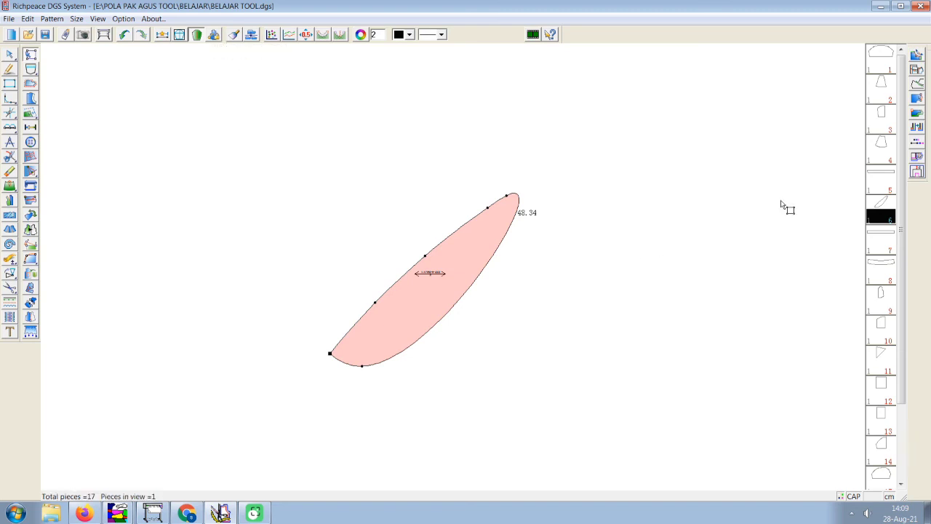
Place pieces 5, 4, 3, 2 and 1 onto the work area
{"action": "left_click", "coordinate": [877, 184]}
{"action": "left_click", "coordinate": [884, 155]}
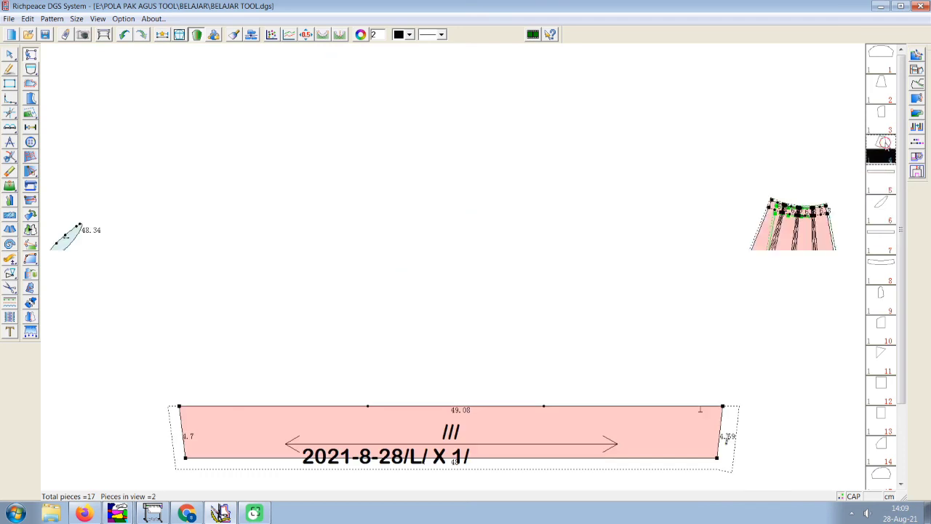
{"action": "left_click", "coordinate": [885, 125]}
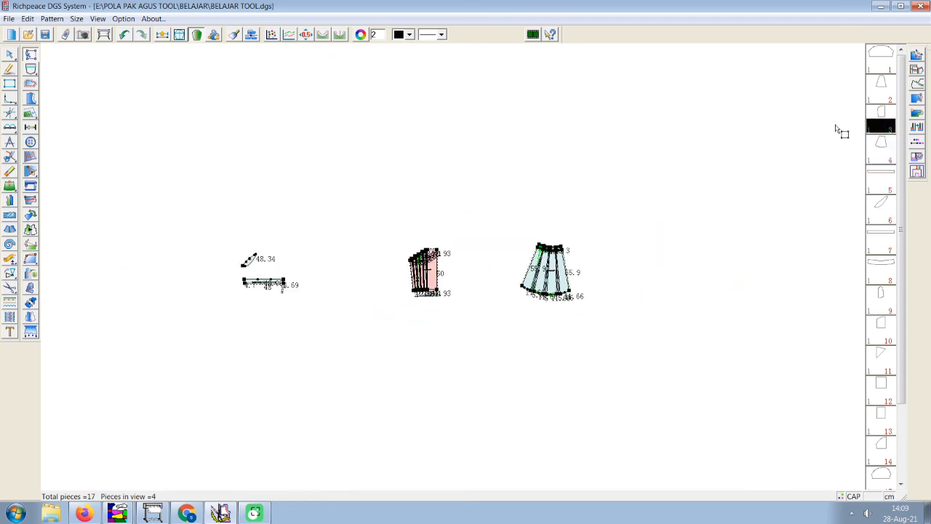
{"action": "left_click", "coordinate": [886, 84]}
{"action": "left_click", "coordinate": [887, 65]}
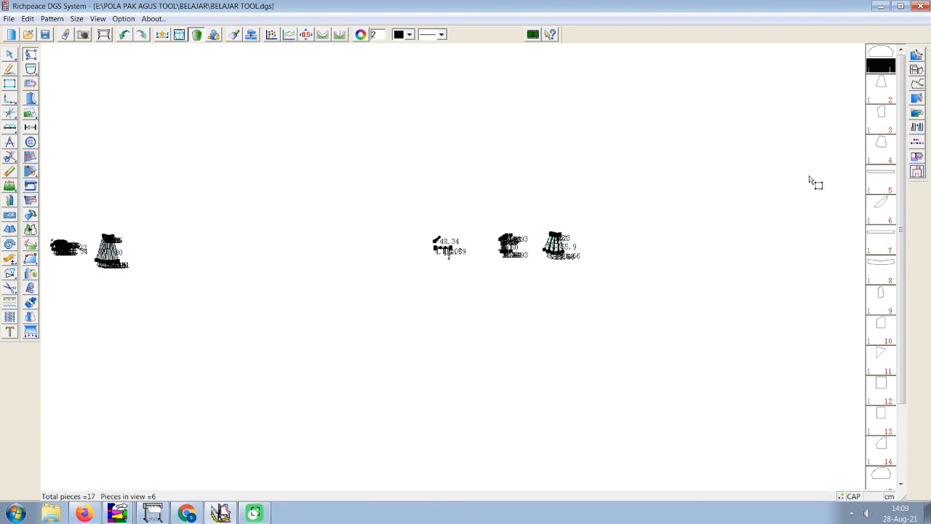
{"action": "left_click", "coordinate": [891, 179]}
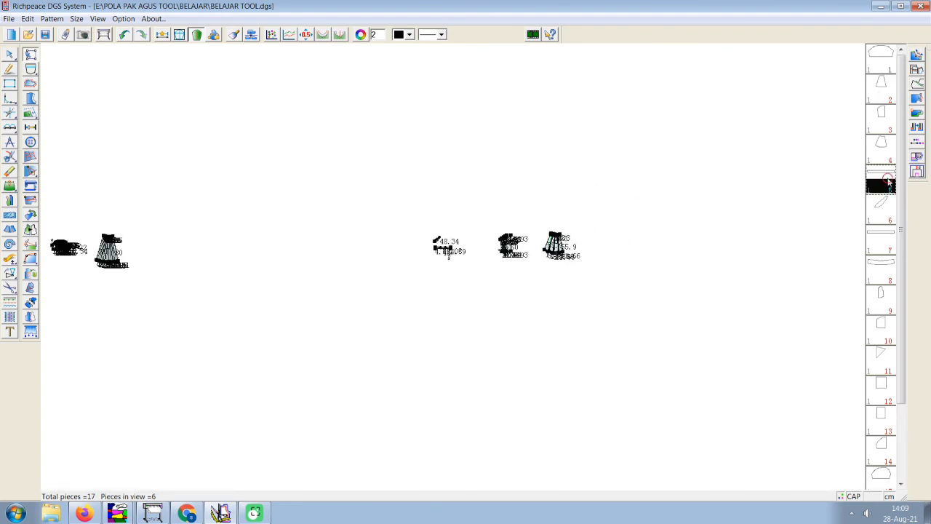
Select and move the pleated skirt piece, then hang it up off the work area
{"action": "left_click", "coordinate": [875, 222]}
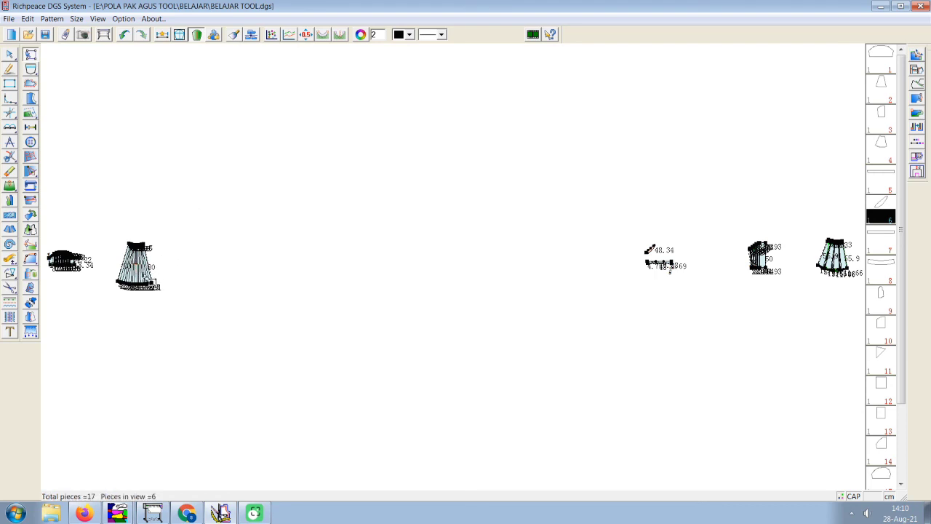
{"action": "scroll", "coordinate": [153, 283], "scroll_direction": "up", "scroll_amount": 1}
{"action": "left_click_drag", "start_coordinate": [449, 266], "coordinate": [521, 235]}
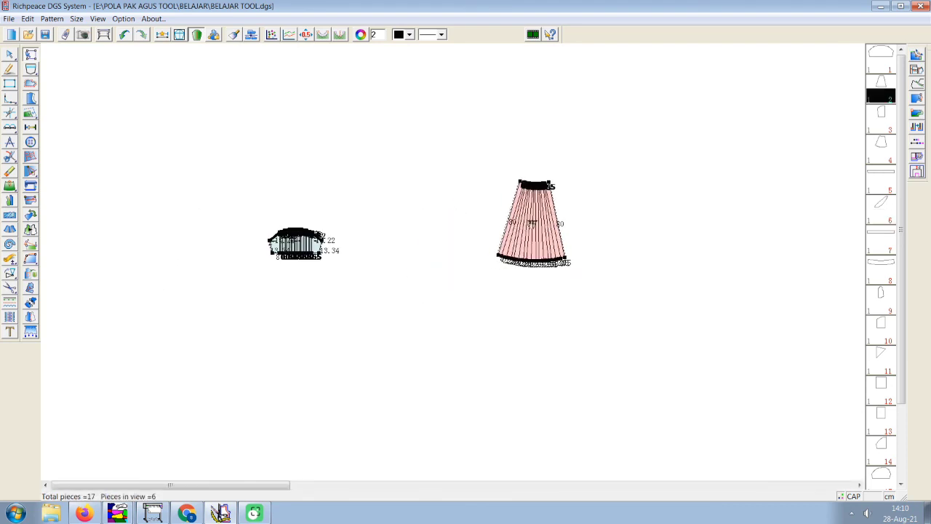
{"action": "scroll", "coordinate": [547, 225], "scroll_direction": "up", "scroll_amount": 1}
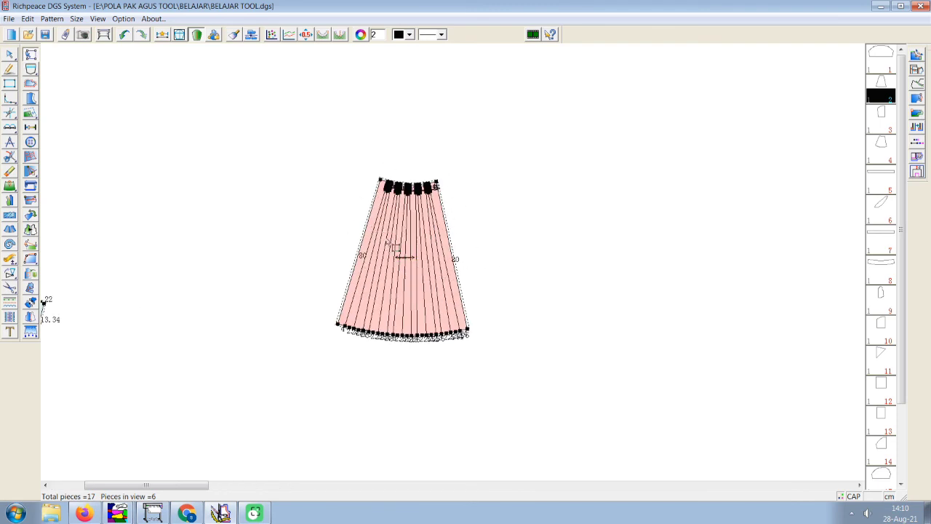
{"action": "scroll", "coordinate": [436, 276], "scroll_direction": "down", "scroll_amount": 1}
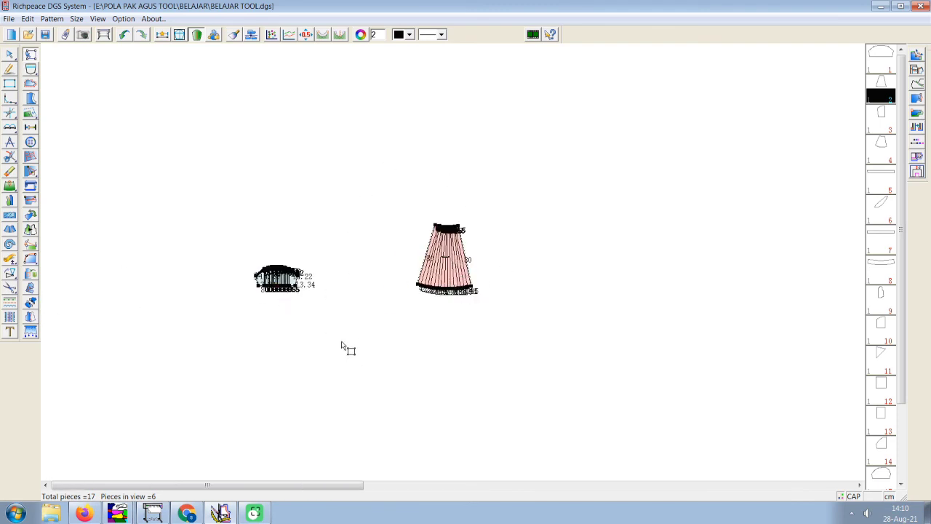
{"action": "scroll", "coordinate": [466, 269], "scroll_direction": "up", "scroll_amount": 1}
{"action": "scroll", "coordinate": [450, 258], "scroll_direction": "up", "scroll_amount": 1}
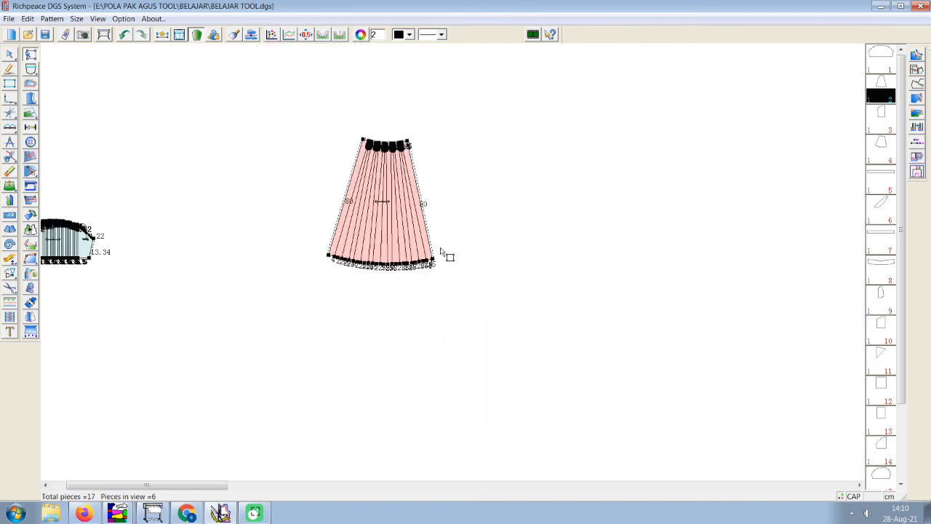
{"action": "scroll", "coordinate": [422, 240], "scroll_direction": "up", "scroll_amount": 1}
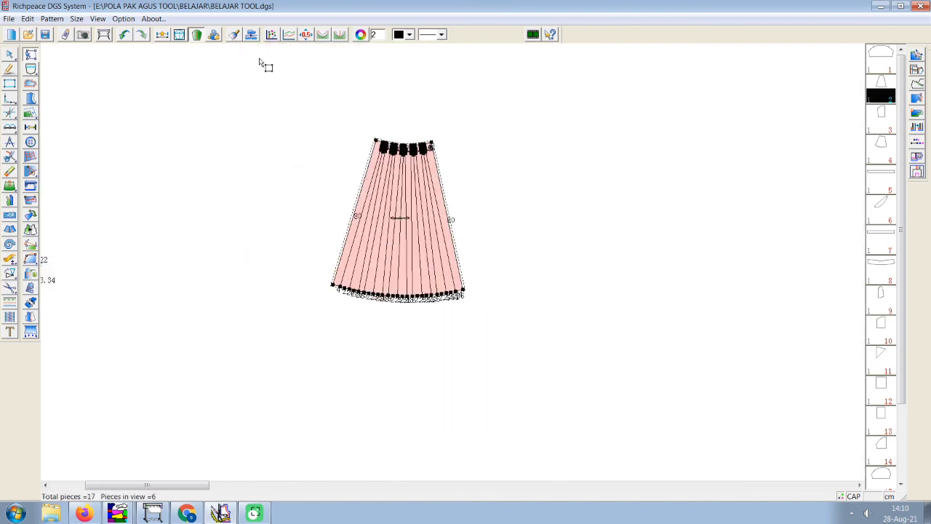
{"action": "left_click", "coordinate": [234, 36]}
{"action": "scroll", "coordinate": [437, 291], "scroll_direction": "down", "scroll_amount": 1}
{"action": "scroll", "coordinate": [456, 270], "scroll_direction": "down", "scroll_amount": 1}
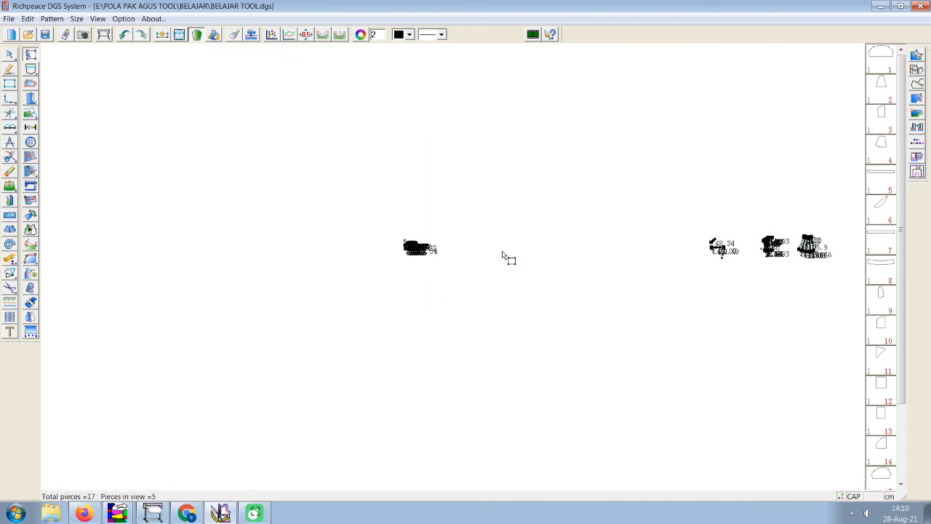
{"action": "scroll", "coordinate": [504, 257], "scroll_direction": "down", "scroll_amount": 1}
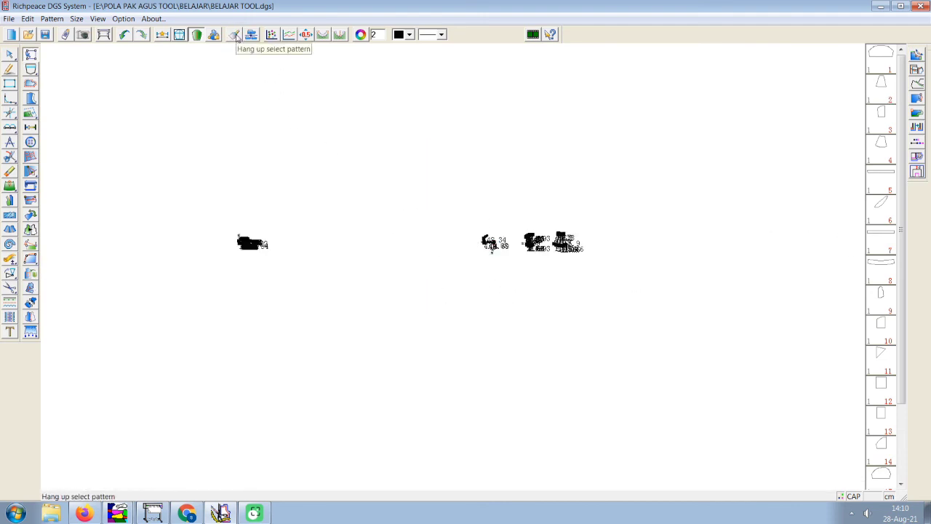
Undo the skirt's removal, move it, hang it up again, then undo to restore it
{"action": "left_click", "coordinate": [124, 37]}
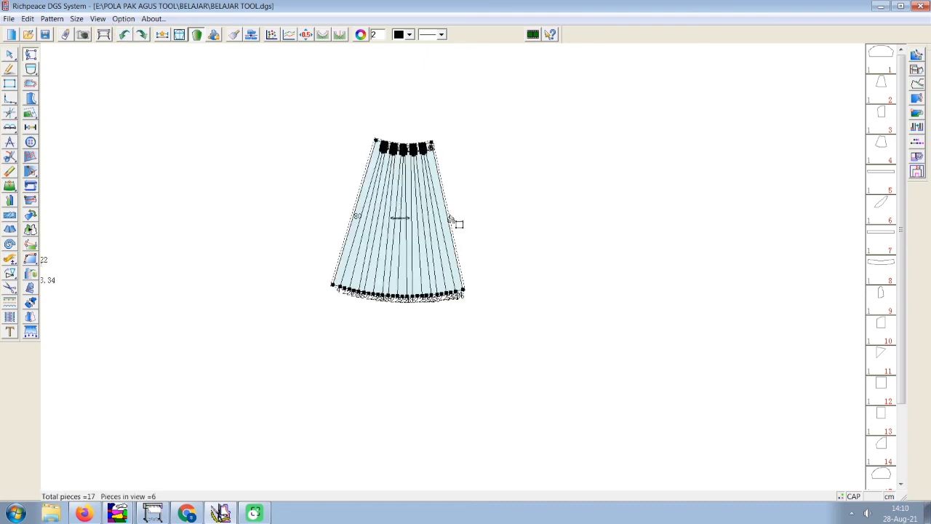
{"action": "scroll", "coordinate": [437, 233], "scroll_direction": "down", "scroll_amount": 1}
{"action": "scroll", "coordinate": [480, 269], "scroll_direction": "down", "scroll_amount": 1}
{"action": "scroll", "coordinate": [505, 283], "scroll_direction": "down", "scroll_amount": 1}
{"action": "scroll", "coordinate": [509, 273], "scroll_direction": "down", "scroll_amount": 1}
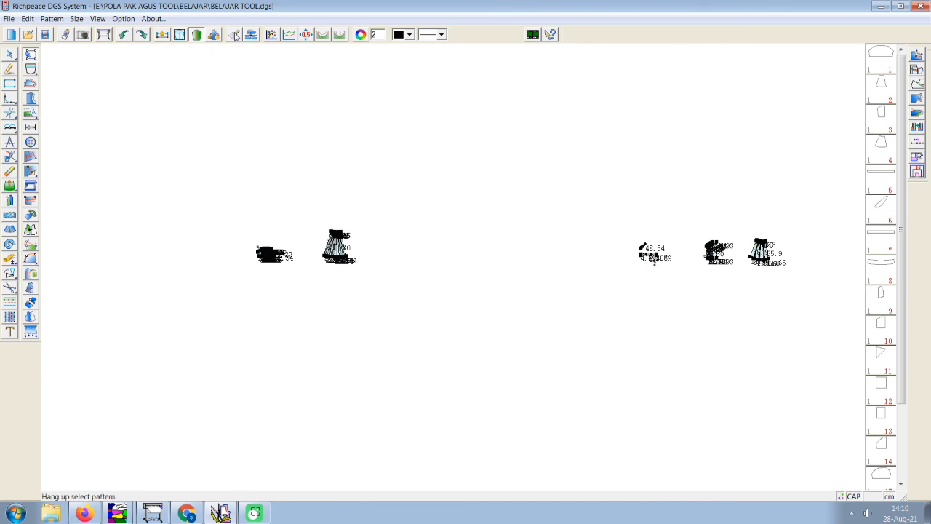
{"action": "scroll", "coordinate": [339, 270], "scroll_direction": "up", "scroll_amount": 1}
{"action": "scroll", "coordinate": [458, 266], "scroll_direction": "up", "scroll_amount": 1}
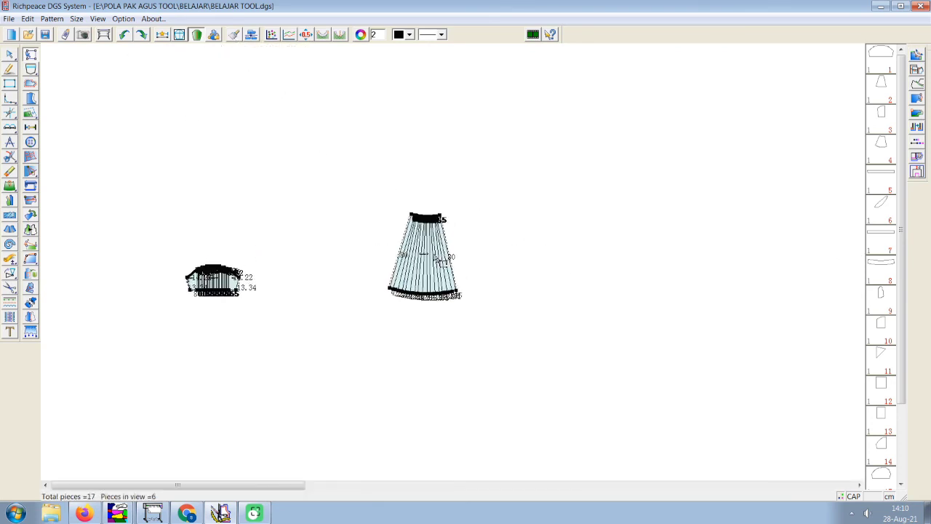
{"action": "scroll", "coordinate": [435, 258], "scroll_direction": "up", "scroll_amount": 1}
{"action": "scroll", "coordinate": [434, 262], "scroll_direction": "up", "scroll_amount": 1}
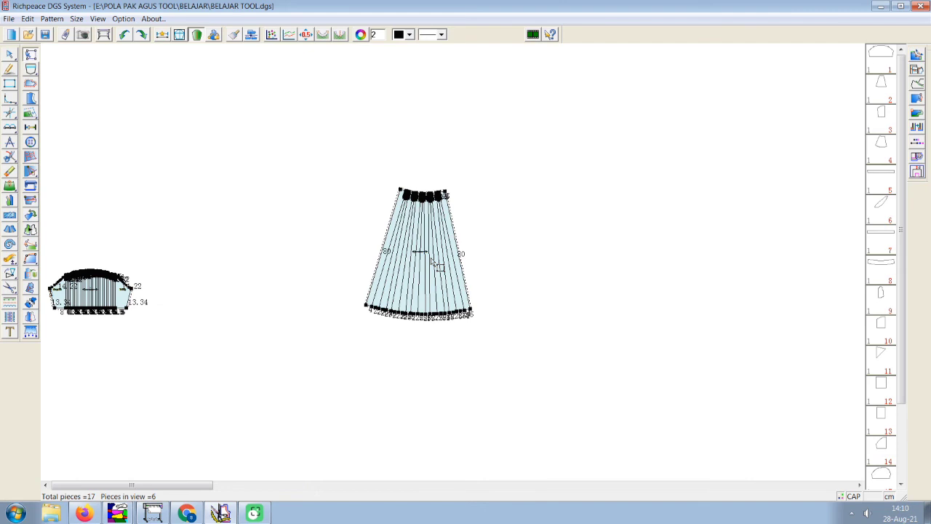
{"action": "left_click_drag", "start_coordinate": [434, 263], "coordinate": [425, 248]}
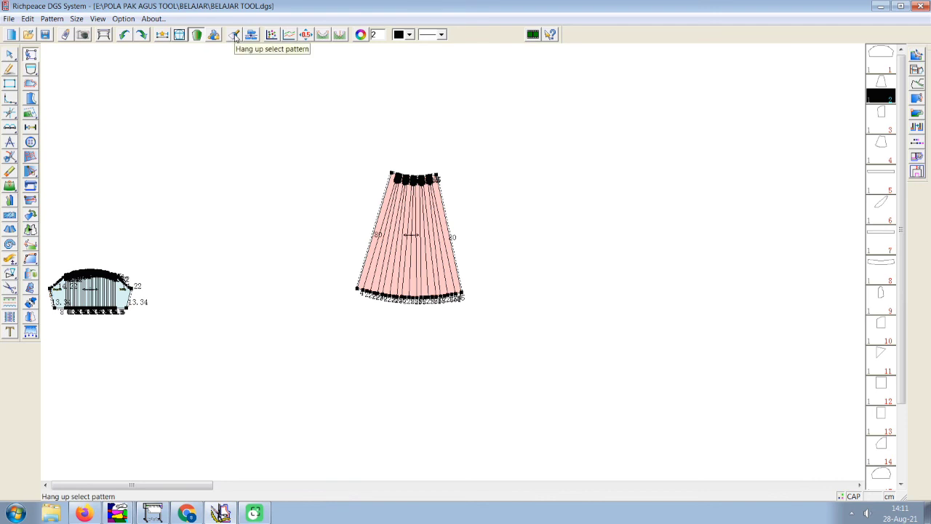
{"action": "left_click", "coordinate": [235, 35]}
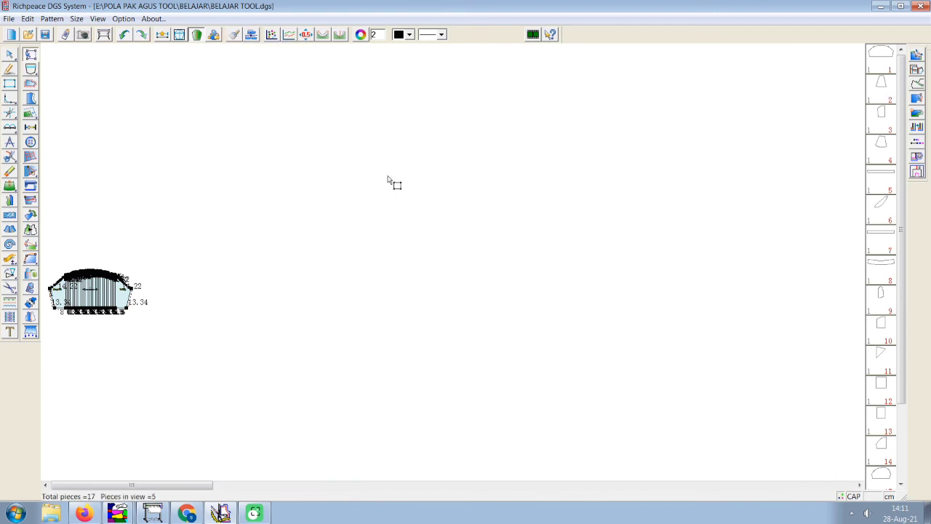
{"action": "left_click", "coordinate": [124, 35]}
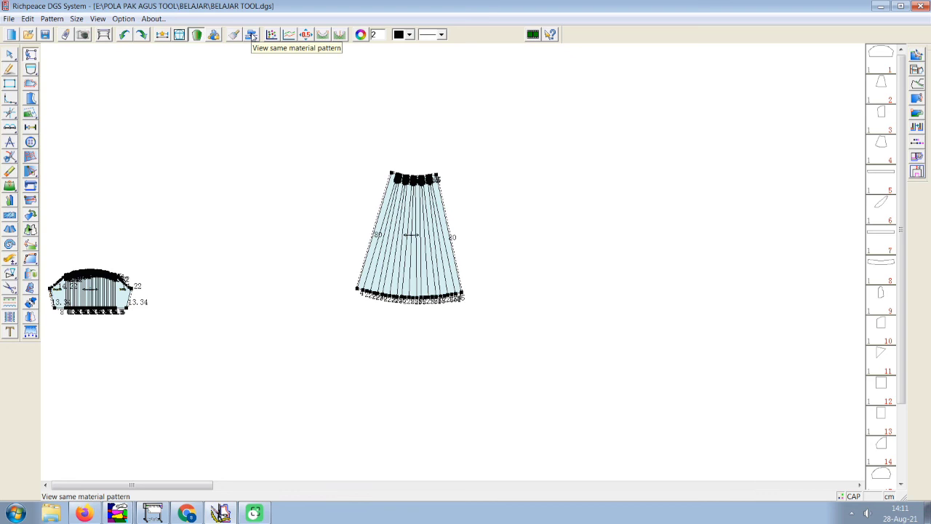
Open Find Pattern, cancel it, and select the pleated skirt piece
{"action": "left_click", "coordinate": [252, 35]}
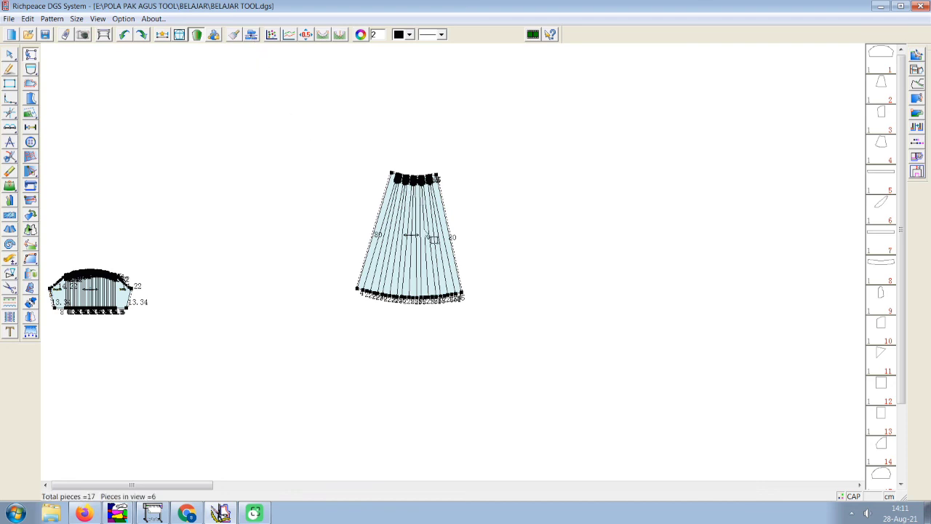
{"action": "scroll", "coordinate": [429, 236], "scroll_direction": "down", "scroll_amount": 1}
{"action": "scroll", "coordinate": [440, 262], "scroll_direction": "up", "scroll_amount": 1}
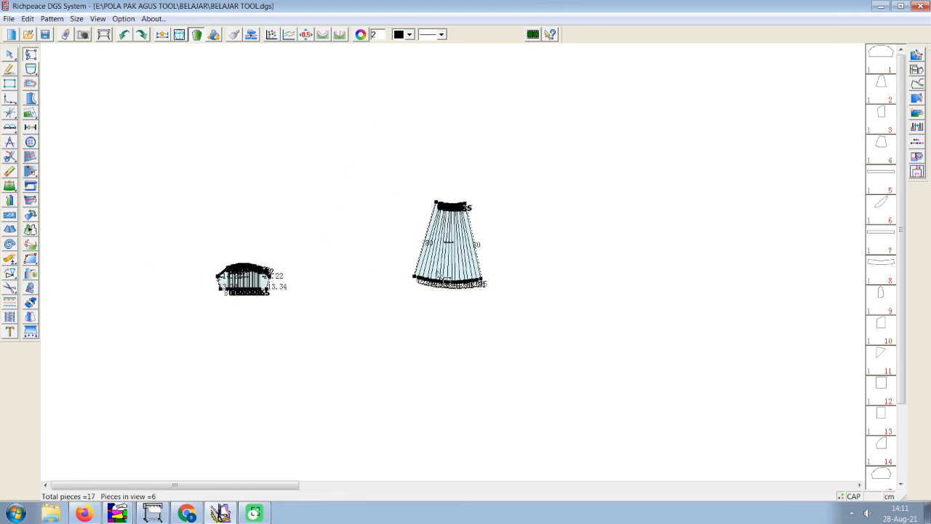
{"action": "scroll", "coordinate": [450, 267], "scroll_direction": "up", "scroll_amount": 1}
{"action": "scroll", "coordinate": [450, 269], "scroll_direction": "down", "scroll_amount": 1}
{"action": "scroll", "coordinate": [502, 262], "scroll_direction": "down", "scroll_amount": 2}
{"action": "scroll", "coordinate": [499, 280], "scroll_direction": "down", "scroll_amount": 1}
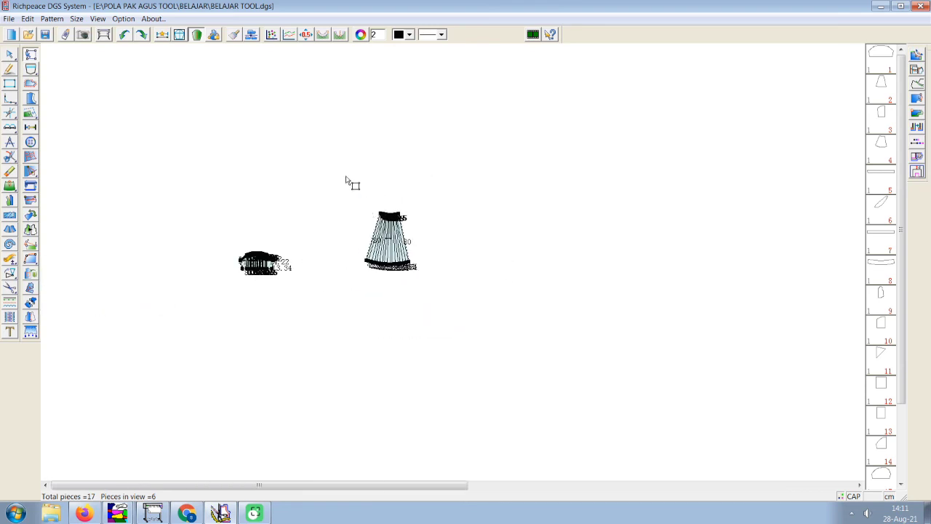
{"action": "left_click", "coordinate": [251, 35]}
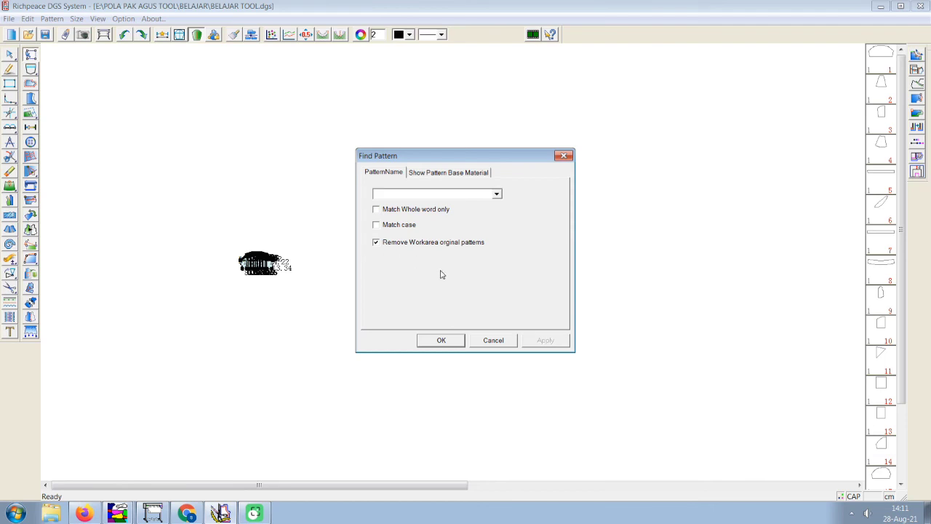
{"action": "left_click_drag", "start_coordinate": [528, 154], "coordinate": [699, 140]}
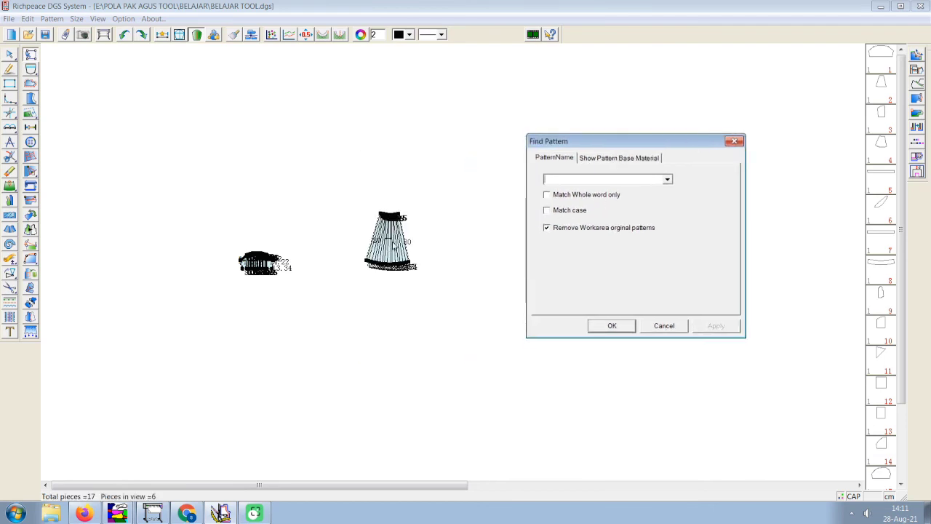
{"action": "left_click", "coordinate": [664, 325]}
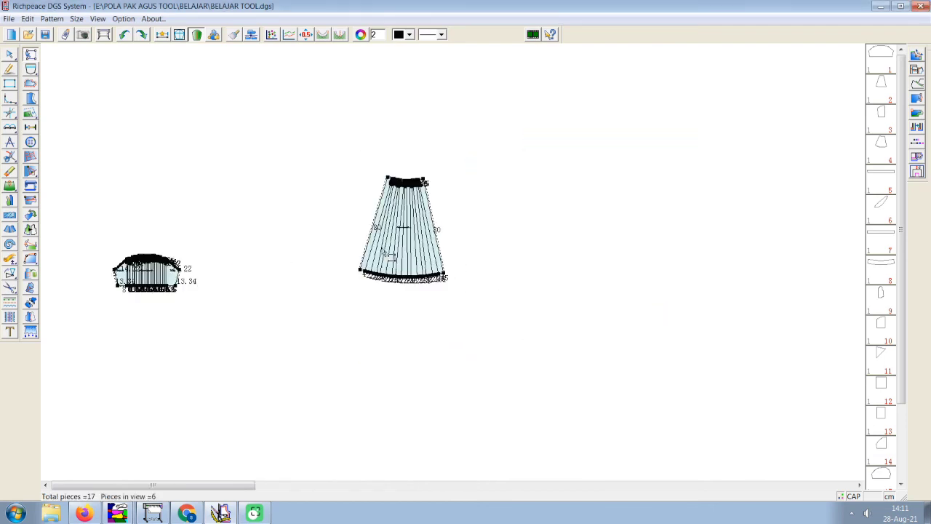
{"action": "left_click", "coordinate": [410, 251]}
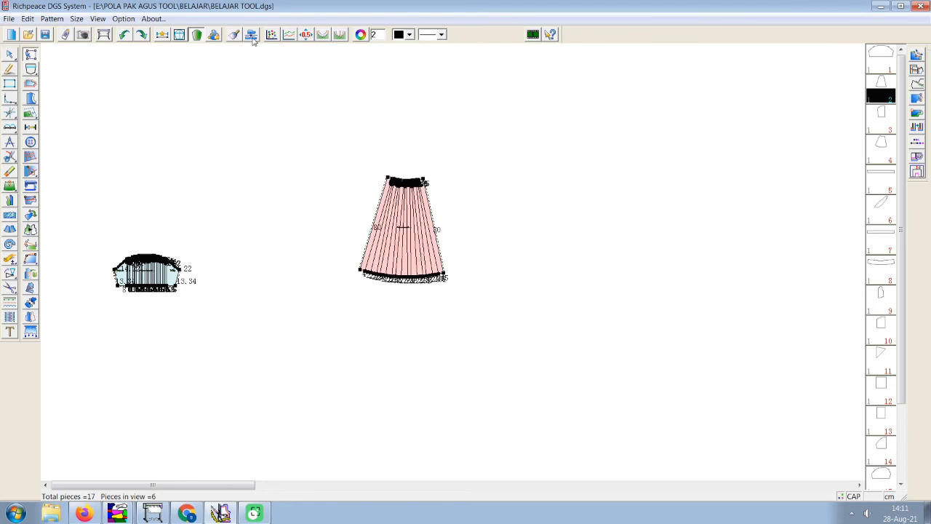
Reopen Find Pattern with Match case ticked and confirm to show every piece
{"action": "left_click", "coordinate": [253, 38]}
{"action": "left_click_drag", "start_coordinate": [490, 160], "coordinate": [643, 134]}
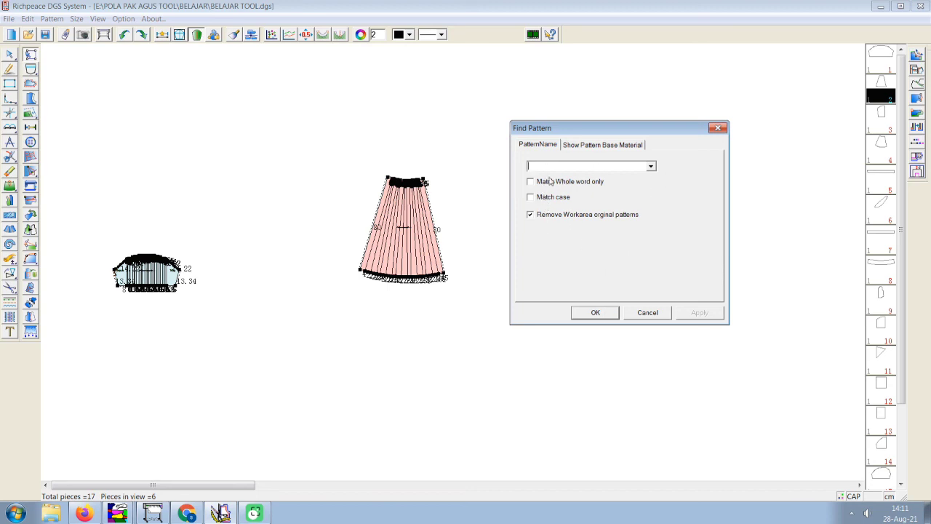
{"action": "left_click", "coordinate": [530, 197]}
{"action": "left_click", "coordinate": [650, 166]}
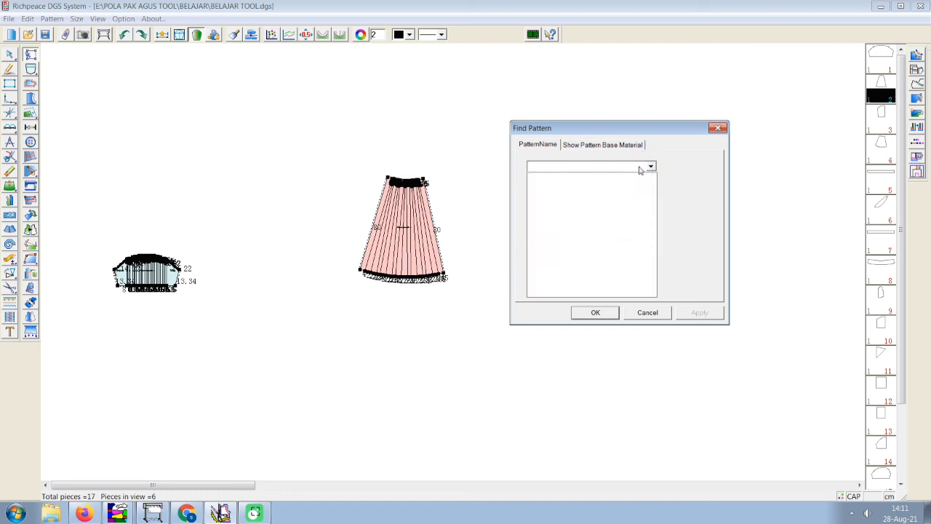
{"action": "left_click", "coordinate": [639, 169]}
{"action": "left_click", "coordinate": [608, 313]}
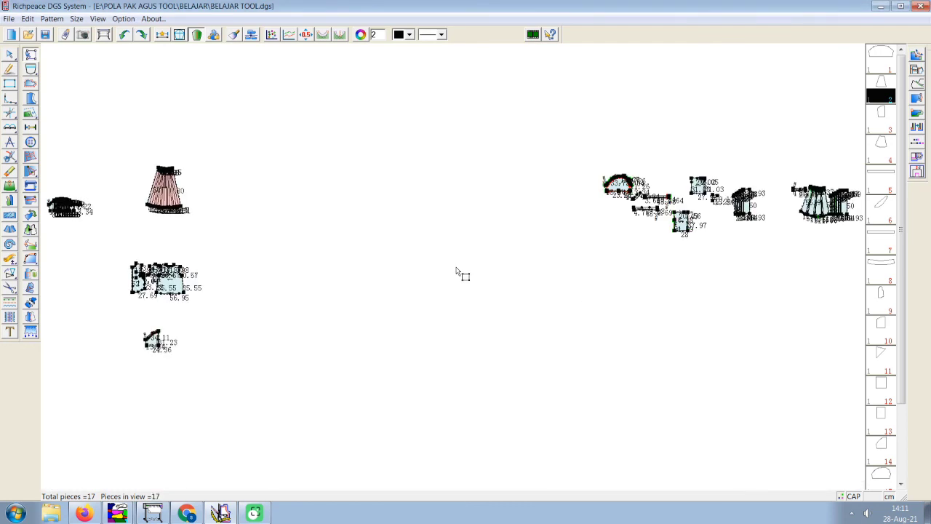
{"action": "scroll", "coordinate": [462, 272], "scroll_direction": "down", "scroll_amount": 2}
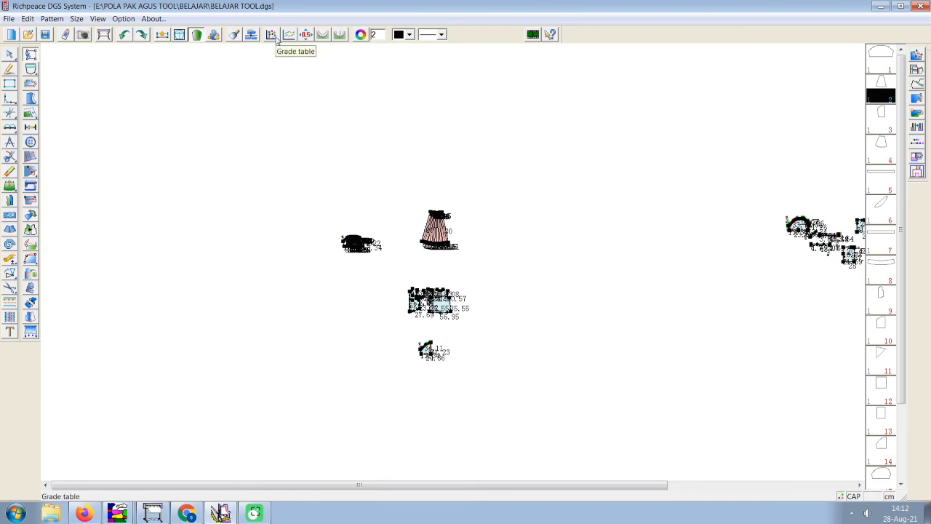
Close the grade table and review the M, L, XL size table without changes
{"action": "left_click", "coordinate": [271, 35]}
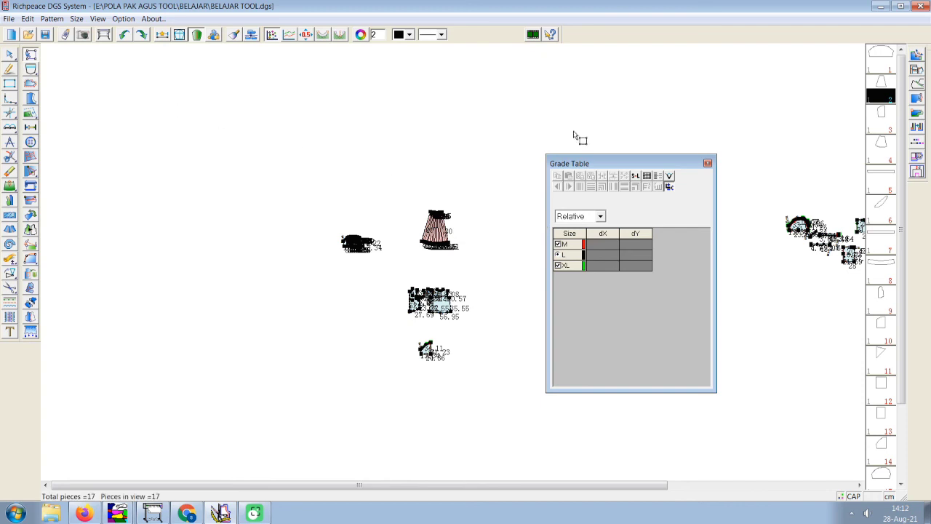
{"action": "left_click", "coordinate": [707, 163]}
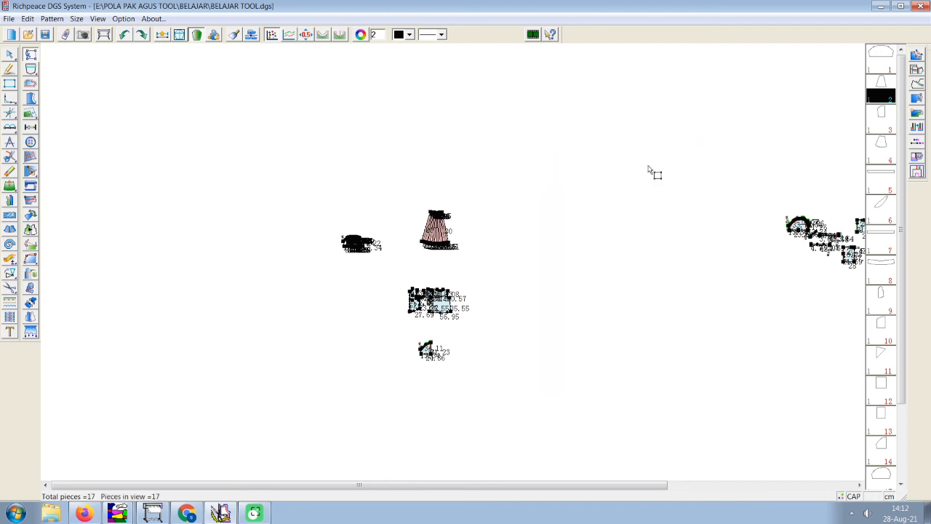
{"action": "left_click", "coordinate": [78, 18]}
{"action": "left_click", "coordinate": [88, 32]}
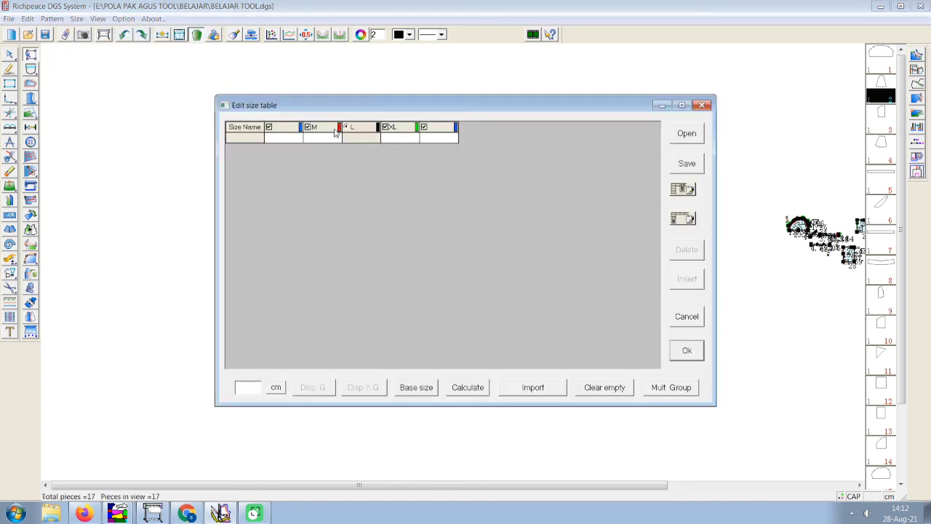
{"action": "left_click", "coordinate": [703, 107]}
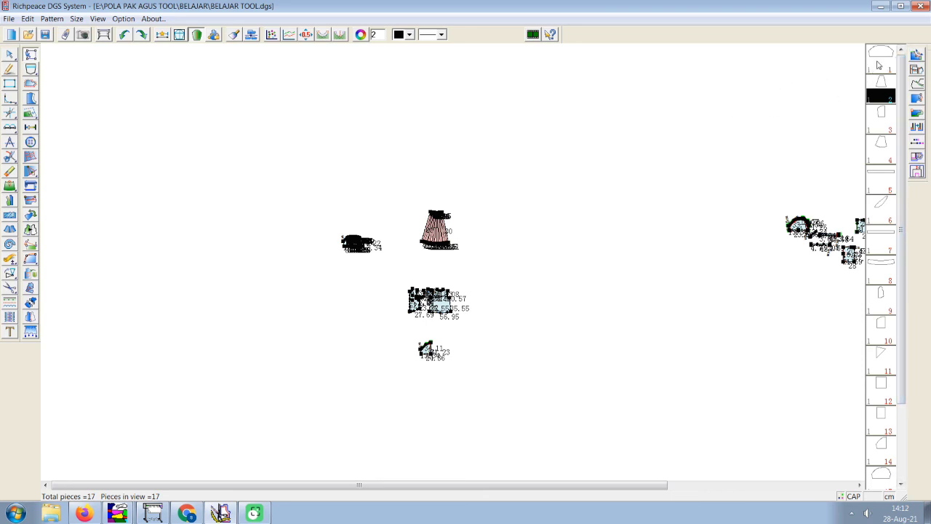
Open the first piece's Pattern information and set its copies to 2
{"action": "double_click", "coordinate": [878, 65]}
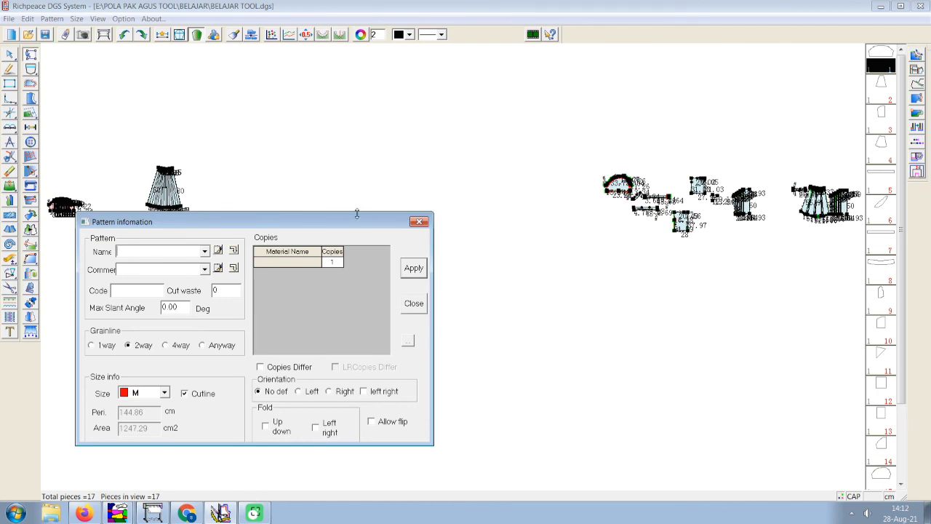
{"action": "left_click_drag", "start_coordinate": [363, 218], "coordinate": [637, 106]}
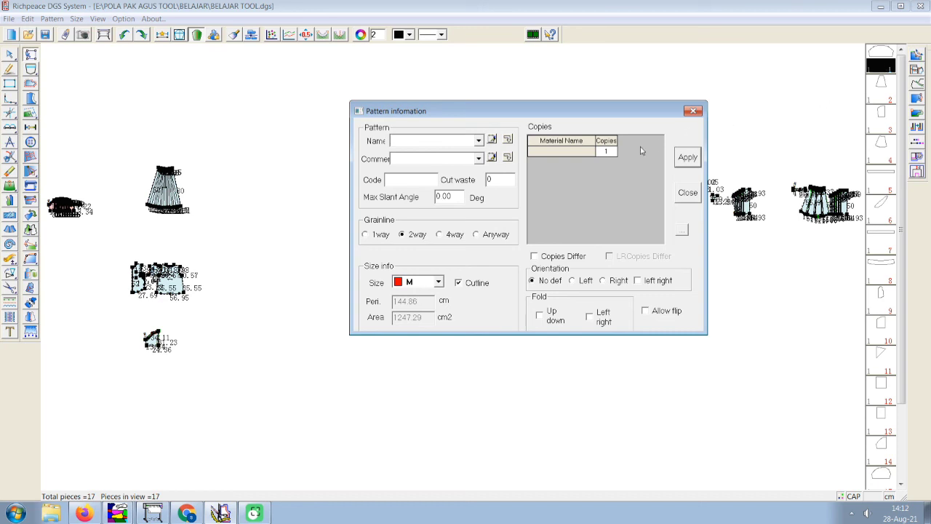
{"action": "double_click", "coordinate": [611, 152]}
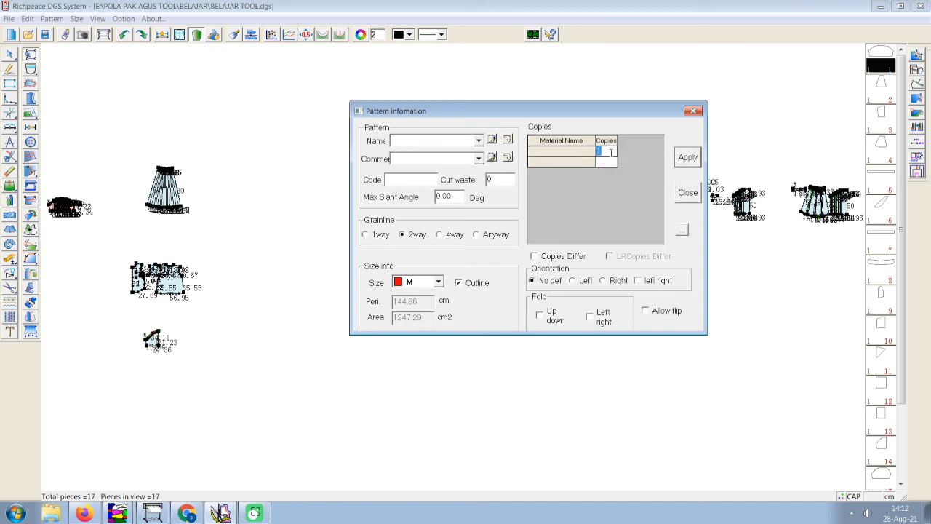
{"action": "type", "text": "2"}
{"action": "left_click", "coordinate": [552, 152]}
Set material COTTON, name LENGAN and comment 123, then apply and close the window
{"action": "left_click", "coordinate": [574, 152]}
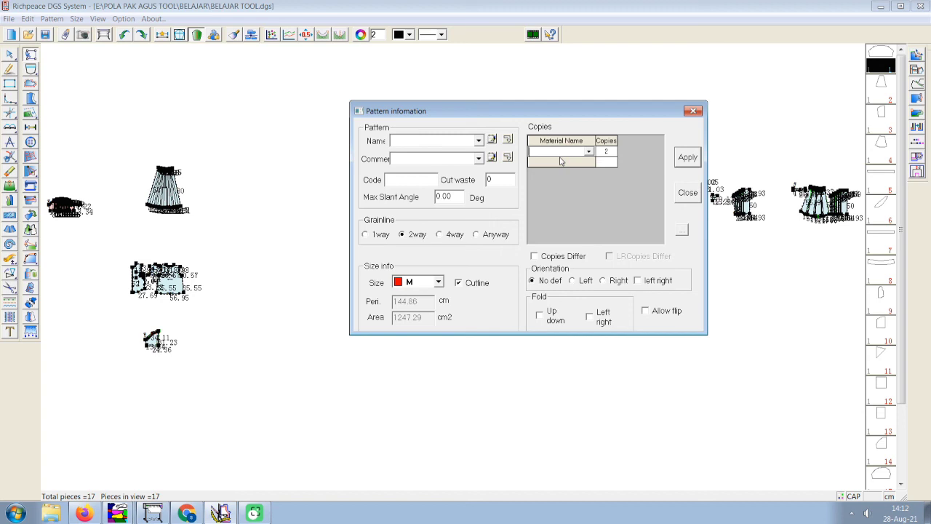
{"action": "type", "text": "C"}
{"action": "type", "text": "LENGAN"}
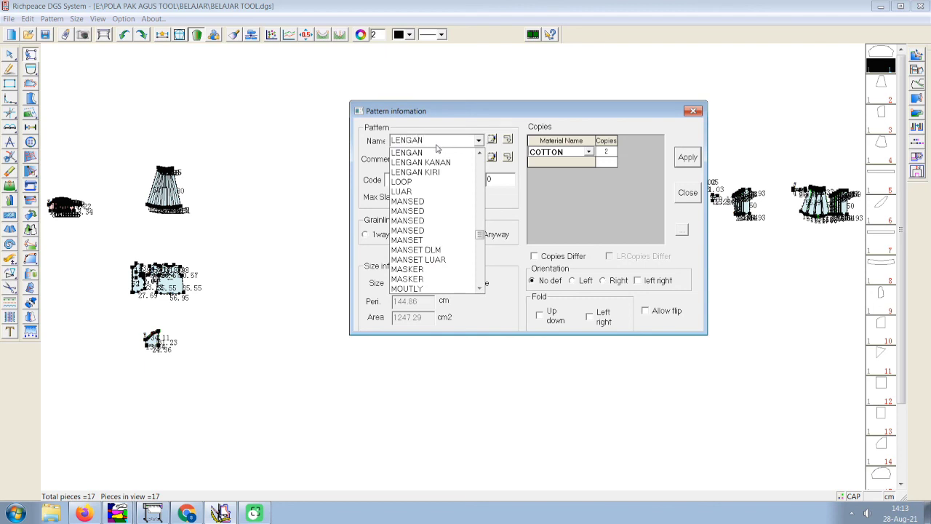
{"action": "left_click", "coordinate": [436, 142]}
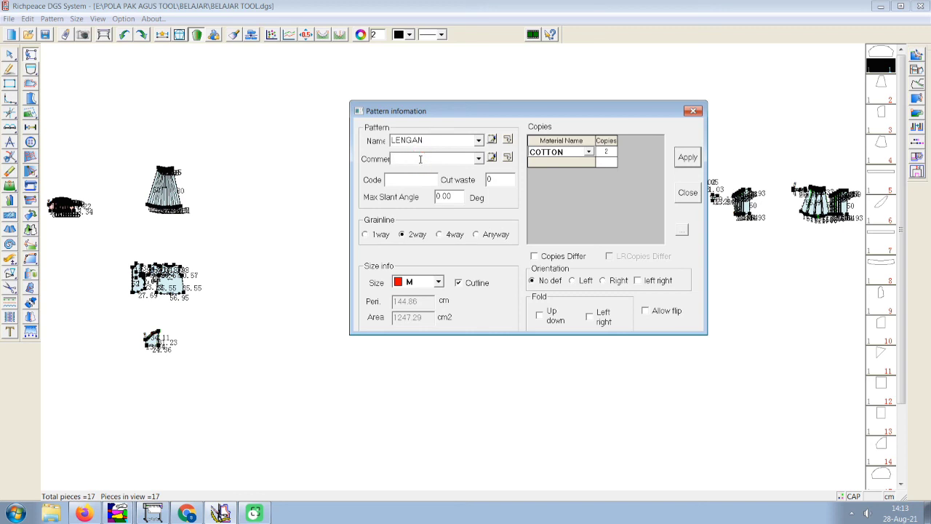
{"action": "type", "text": "123"}
{"action": "left_click", "coordinate": [688, 158]}
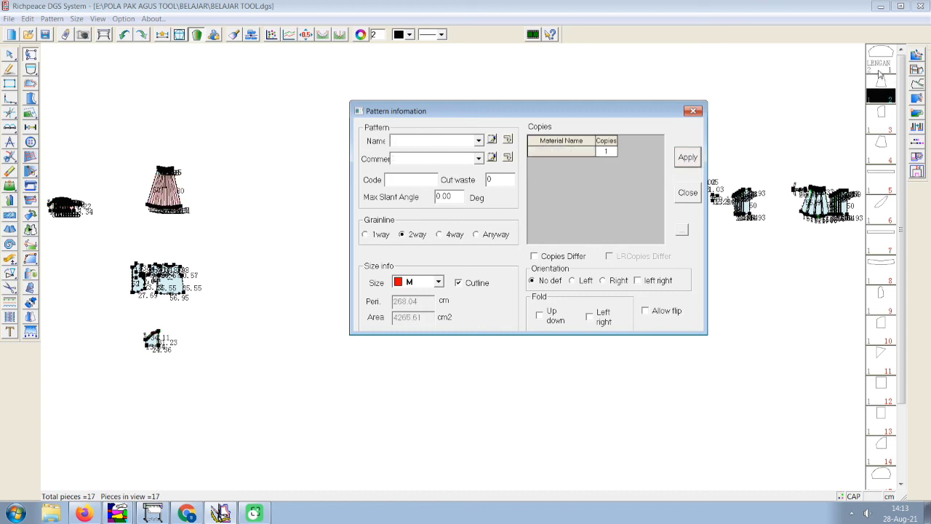
{"action": "left_click", "coordinate": [694, 111]}
{"action": "scroll", "coordinate": [378, 280], "scroll_direction": "down", "scroll_amount": 3}
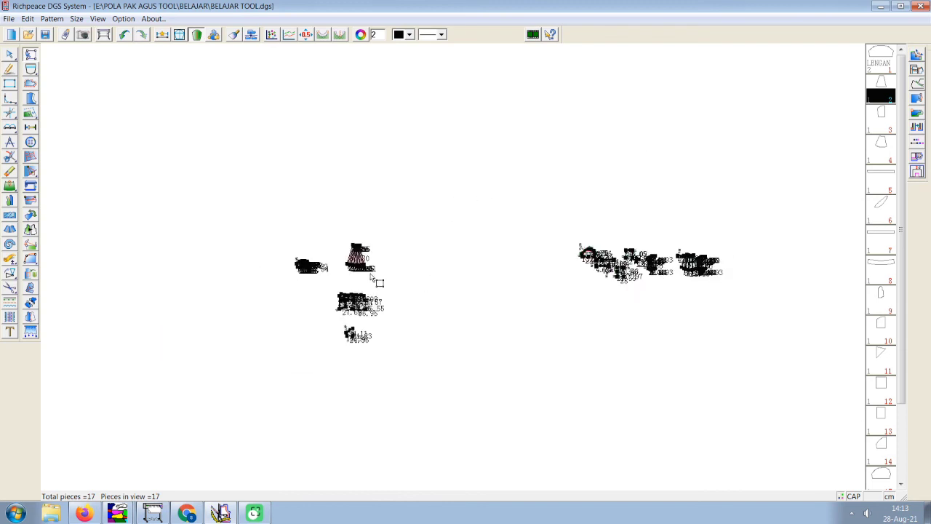
{"action": "scroll", "coordinate": [432, 262], "scroll_direction": "up", "scroll_amount": 3}
{"action": "scroll", "coordinate": [433, 256], "scroll_direction": "up", "scroll_amount": 1}
{"action": "scroll", "coordinate": [451, 251], "scroll_direction": "up", "scroll_amount": 2}
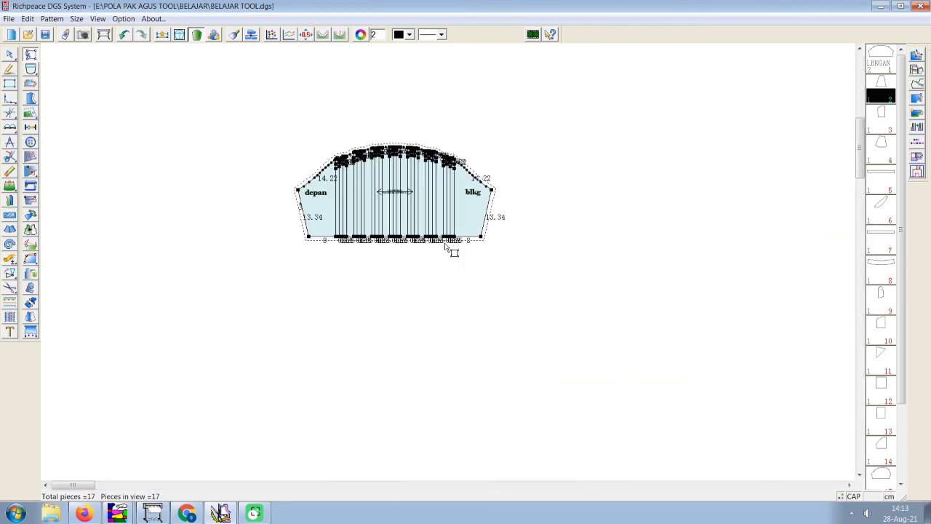
{"action": "scroll", "coordinate": [448, 262], "scroll_direction": "up", "scroll_amount": 1}
{"action": "scroll", "coordinate": [449, 268], "scroll_direction": "up", "scroll_amount": 2}
{"action": "scroll", "coordinate": [448, 266], "scroll_direction": "up", "scroll_amount": 2}
{"action": "scroll", "coordinate": [439, 257], "scroll_direction": "up", "scroll_amount": 1}
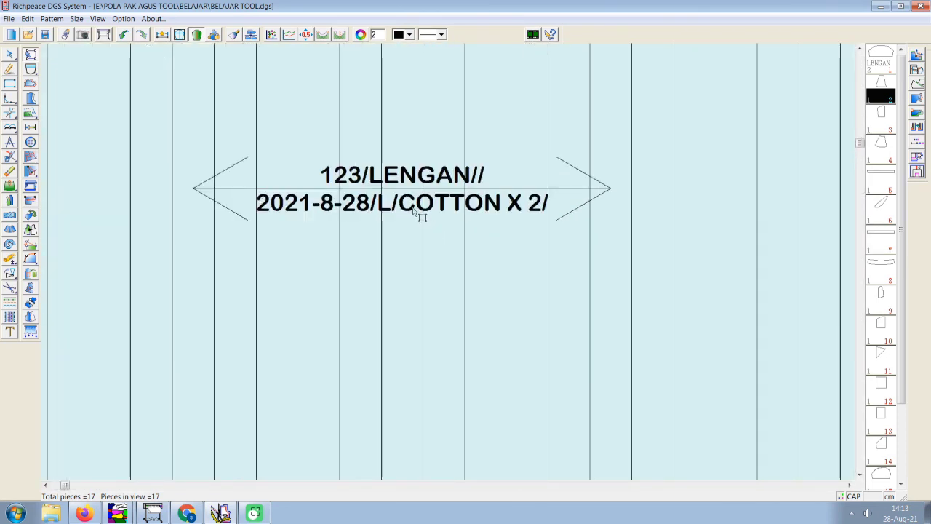
{"action": "scroll", "coordinate": [417, 214], "scroll_direction": "up", "scroll_amount": 1}
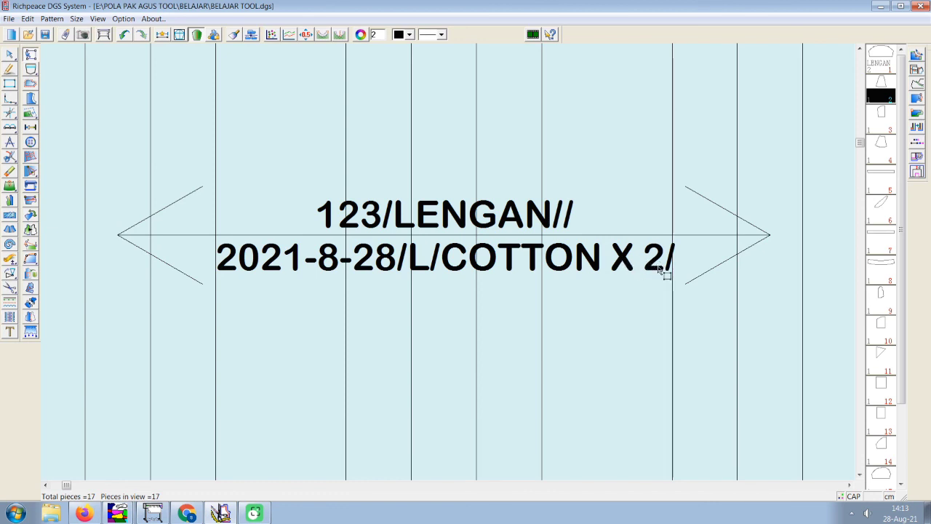
{"action": "scroll", "coordinate": [659, 269], "scroll_direction": "down", "scroll_amount": 3}
{"action": "scroll", "coordinate": [457, 266], "scroll_direction": "down", "scroll_amount": 2}
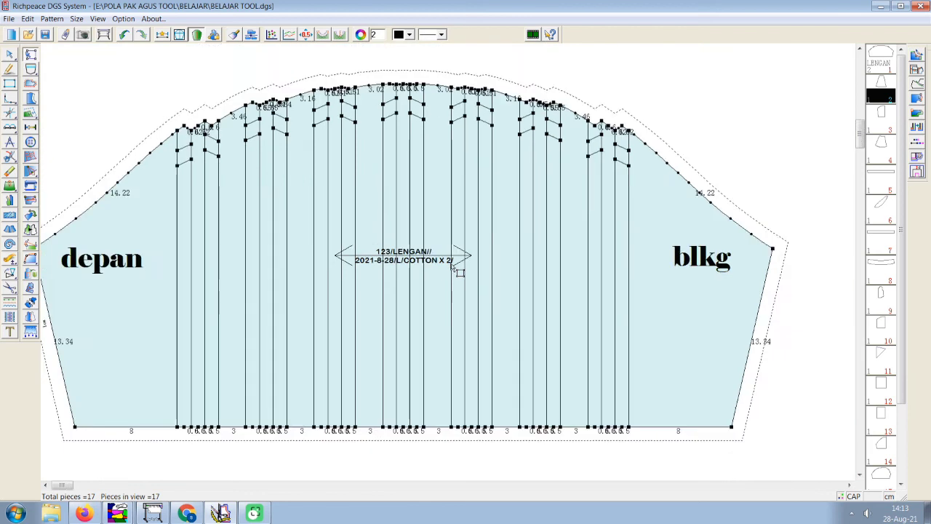
{"action": "scroll", "coordinate": [456, 269], "scroll_direction": "down", "scroll_amount": 3}
{"action": "scroll", "coordinate": [582, 266], "scroll_direction": "down", "scroll_amount": 3}
{"action": "scroll", "coordinate": [466, 265], "scroll_direction": "down", "scroll_amount": 2}
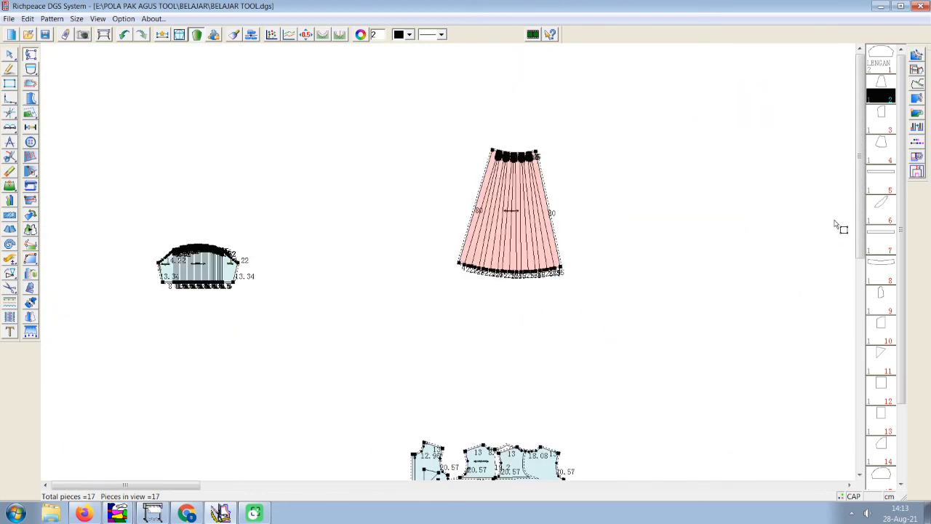
Open the second piece's Pattern information and choose COTTON as its material
{"action": "double_click", "coordinate": [882, 96]}
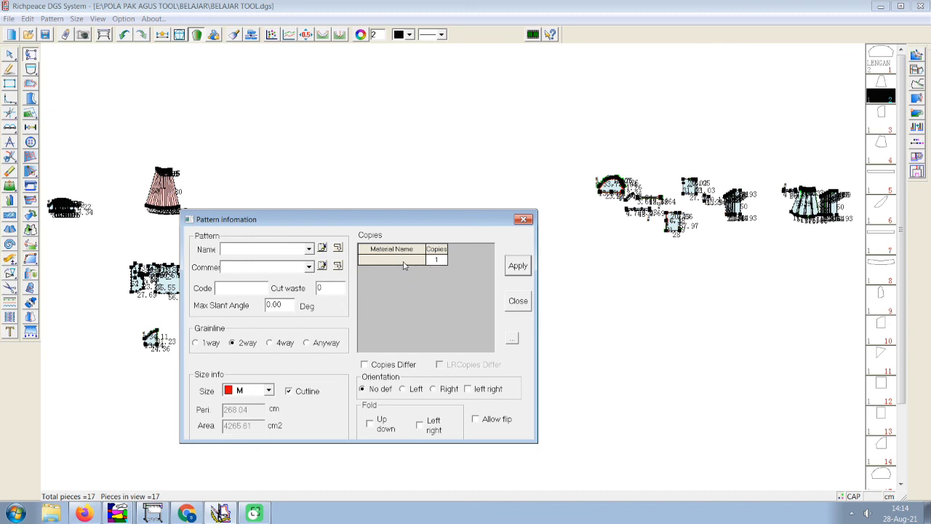
{"action": "type", "text": "C"}
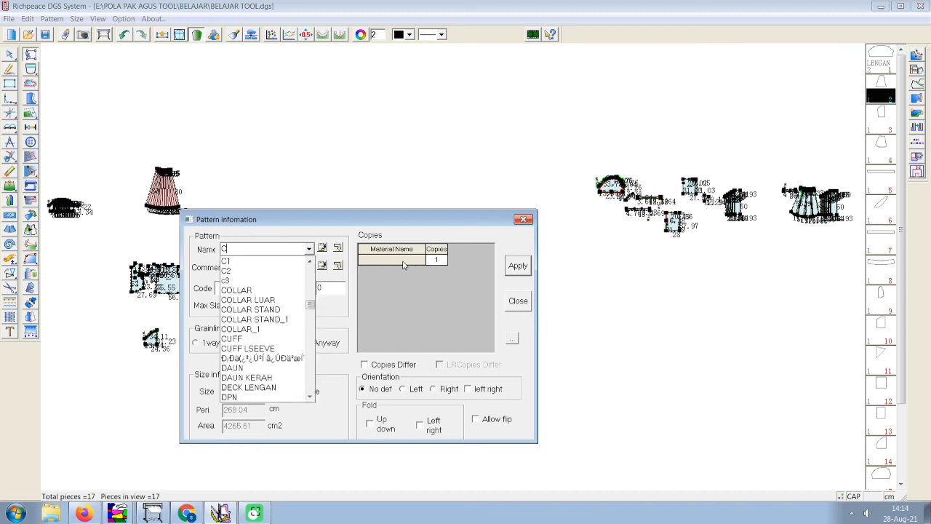
{"action": "left_click", "coordinate": [404, 265]}
{"action": "type", "text": "C"}
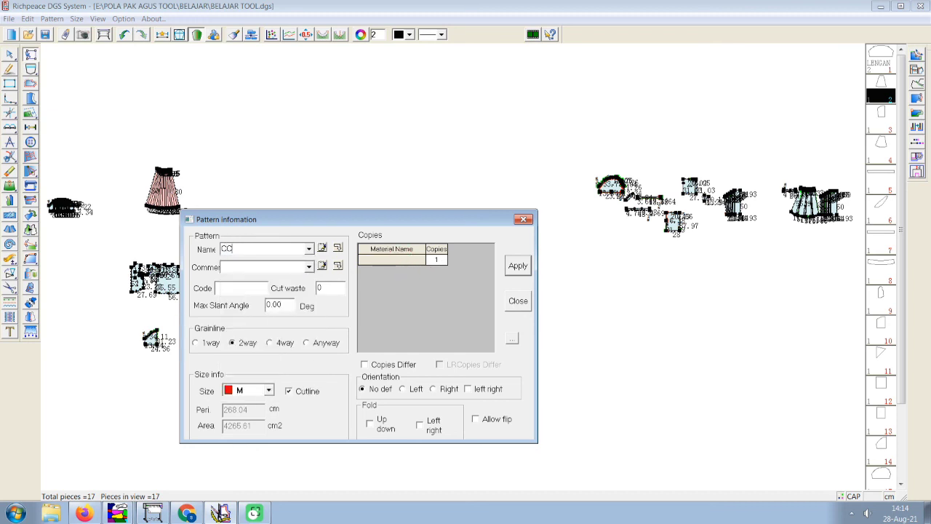
{"action": "left_click", "coordinate": [405, 261]}
{"action": "type", "text": "CV"}
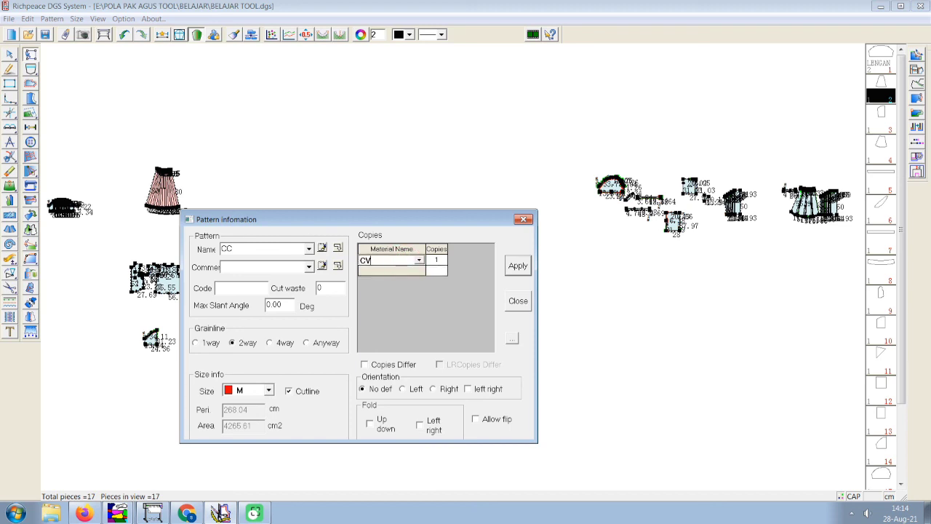
{"action": "left_click", "coordinate": [418, 260]}
{"action": "left_click", "coordinate": [378, 271]}
Rename the piece B DEPAN, add the comment ROK, and apply
{"action": "left_click_drag", "start_coordinate": [259, 250], "coordinate": [222, 251]}
{"action": "type", "text": "B DE"}
{"action": "left_click", "coordinate": [241, 266]}
{"action": "type", "text": "9OK"}
{"action": "key", "text": "BackSpace"}
{"action": "key", "text": "BackSpace"}
{"action": "type", "text": "O"}
{"action": "left_click", "coordinate": [517, 267]}
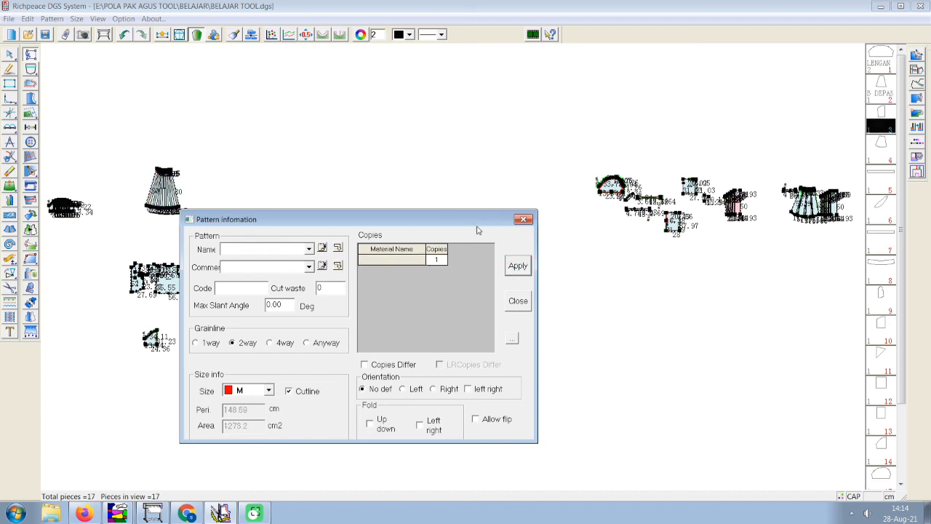
Close the dialog and zoom in to check the skirt's 'ROK/B DEPAN … COTTON X 1' grainline label
{"action": "left_click", "coordinate": [524, 219]}
{"action": "scroll", "coordinate": [218, 208], "scroll_direction": "up", "scroll_amount": 2}
{"action": "scroll", "coordinate": [448, 260], "scroll_direction": "up", "scroll_amount": 3}
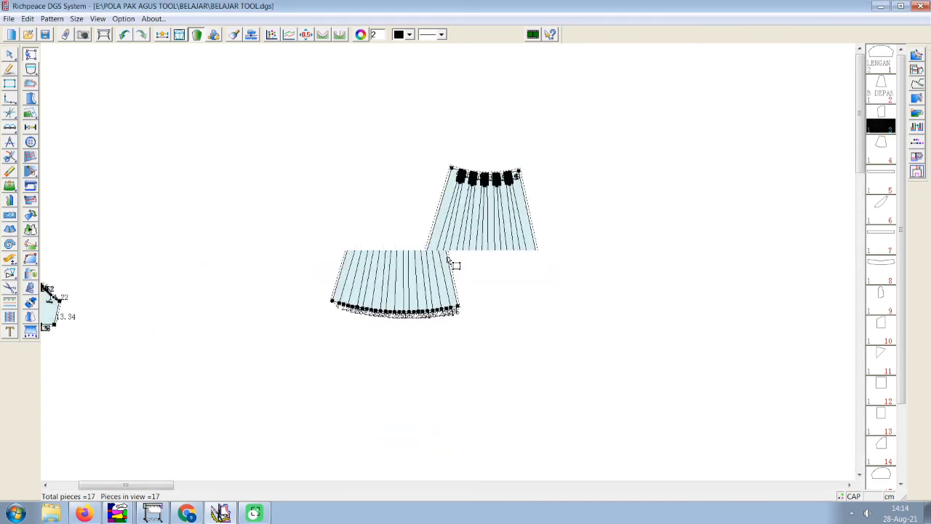
{"action": "scroll", "coordinate": [448, 261], "scroll_direction": "up", "scroll_amount": 2}
{"action": "scroll", "coordinate": [472, 273], "scroll_direction": "up", "scroll_amount": 1}
{"action": "scroll", "coordinate": [453, 266], "scroll_direction": "up", "scroll_amount": 1}
{"action": "scroll", "coordinate": [442, 247], "scroll_direction": "up", "scroll_amount": 1}
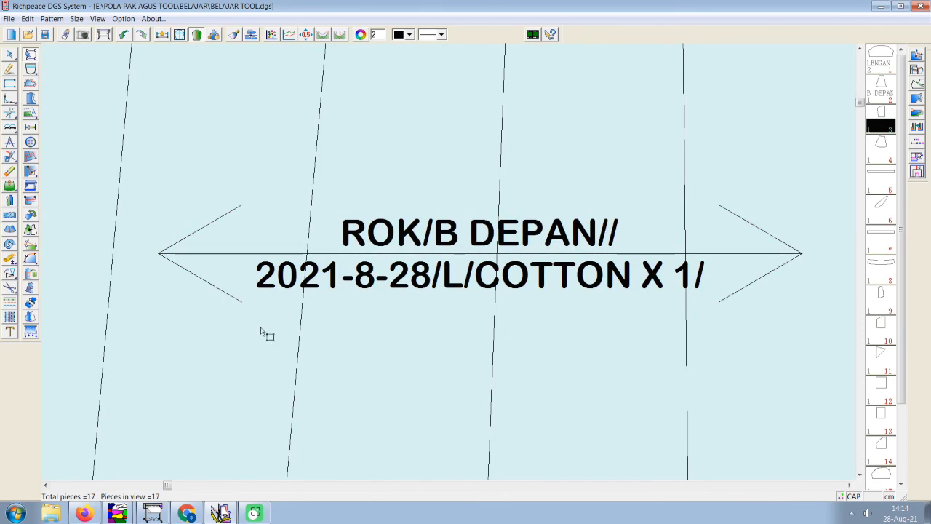
{"action": "scroll", "coordinate": [453, 267], "scroll_direction": "down", "scroll_amount": 2}
{"action": "scroll", "coordinate": [451, 285], "scroll_direction": "down", "scroll_amount": 1}
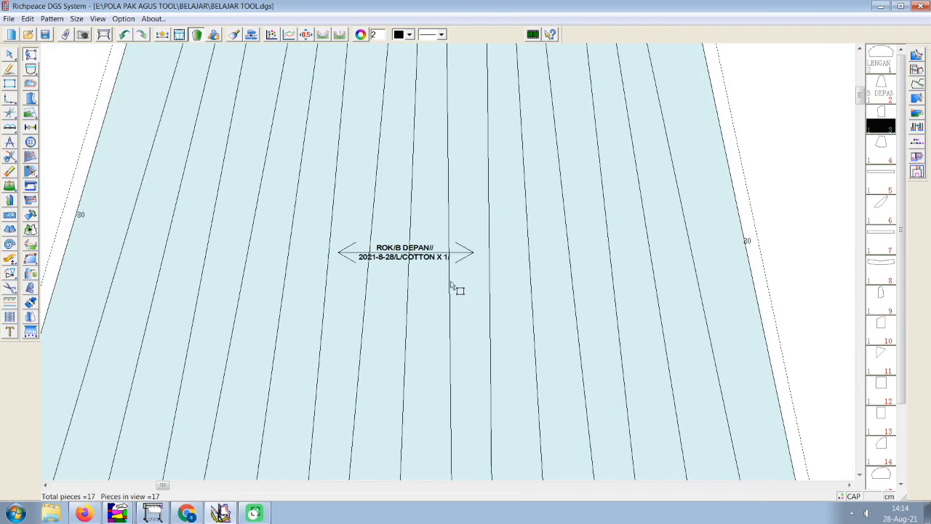
{"action": "scroll", "coordinate": [455, 287], "scroll_direction": "down", "scroll_amount": 1}
{"action": "scroll", "coordinate": [451, 273], "scroll_direction": "down", "scroll_amount": 1}
{"action": "scroll", "coordinate": [720, 287], "scroll_direction": "down", "scroll_amount": 1}
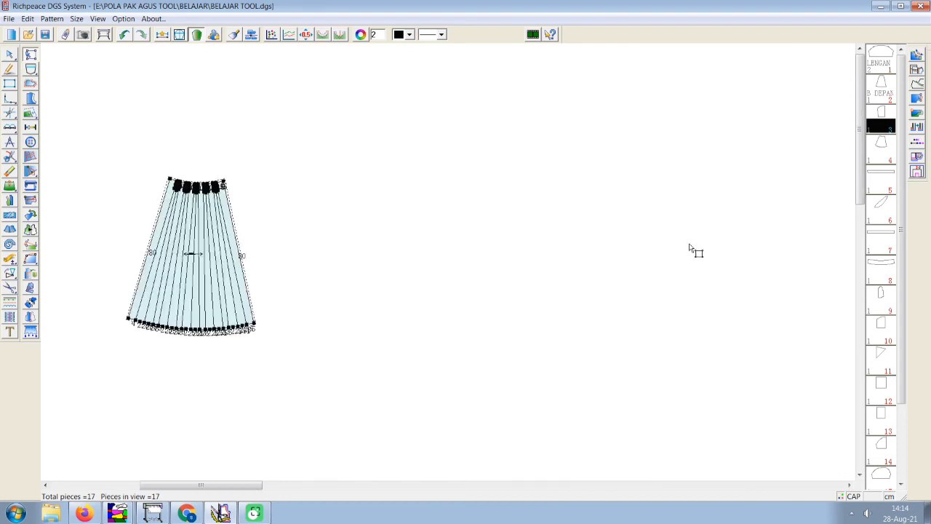